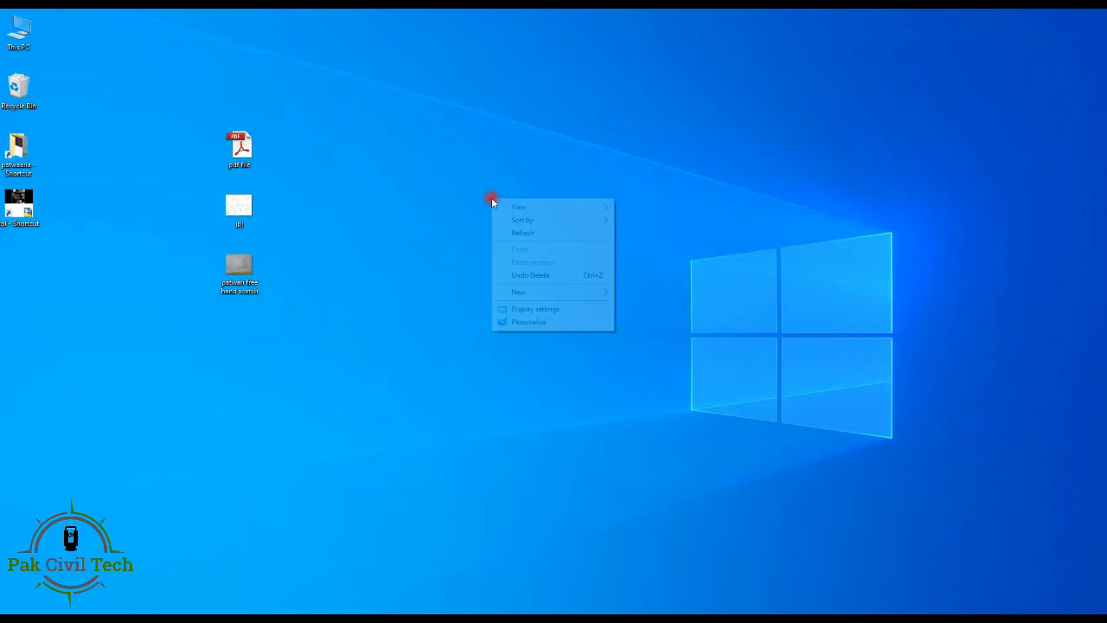
{"action": "left_click", "coordinate": [521, 231]}
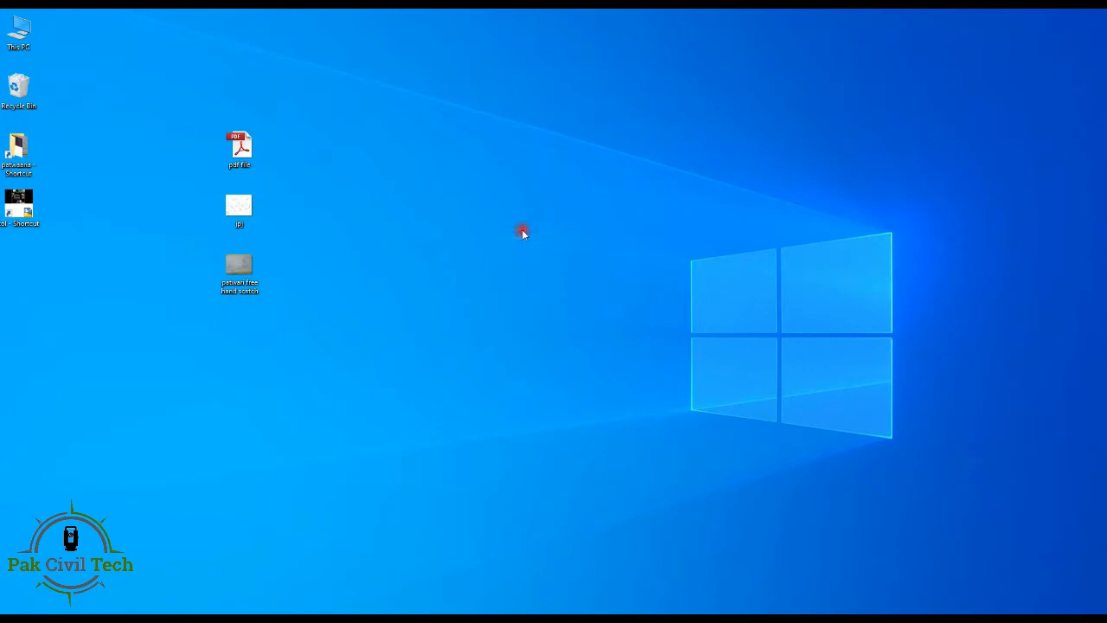
{"action": "right_click", "coordinate": [320, 157]}
{"action": "left_click", "coordinate": [340, 179]}
Review the three source files on the desktop: the PDF plot layout, the JPG site plan and the patwari's hand-drawn sketch
{"action": "double_click", "coordinate": [257, 140]}
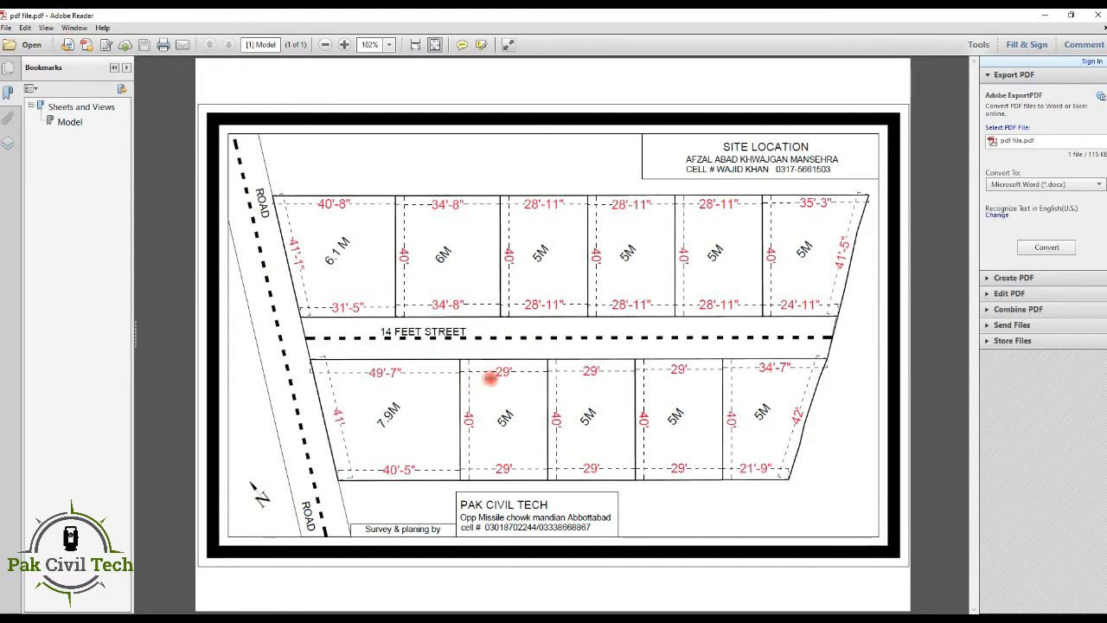
{"action": "left_click", "coordinate": [1092, 17]}
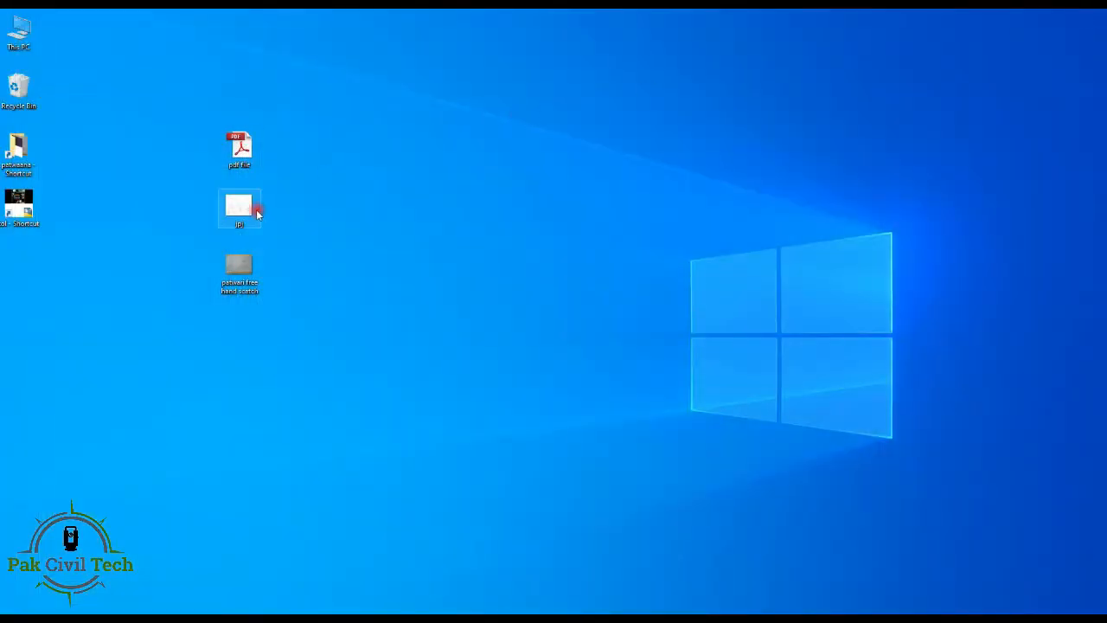
{"action": "double_click", "coordinate": [256, 212]}
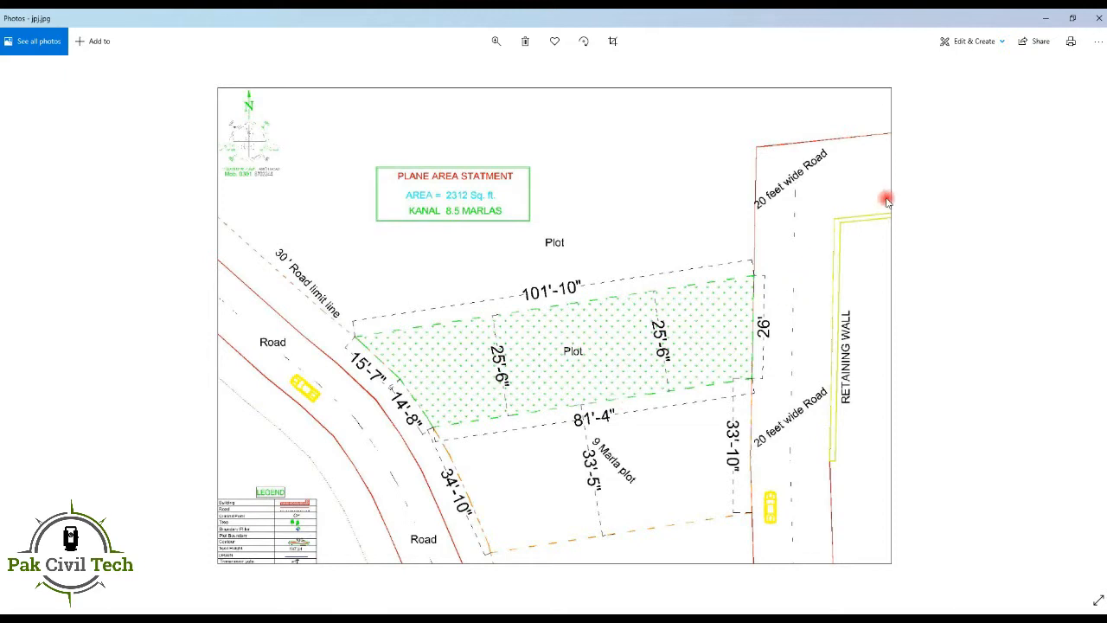
{"action": "left_click", "coordinate": [1095, 23]}
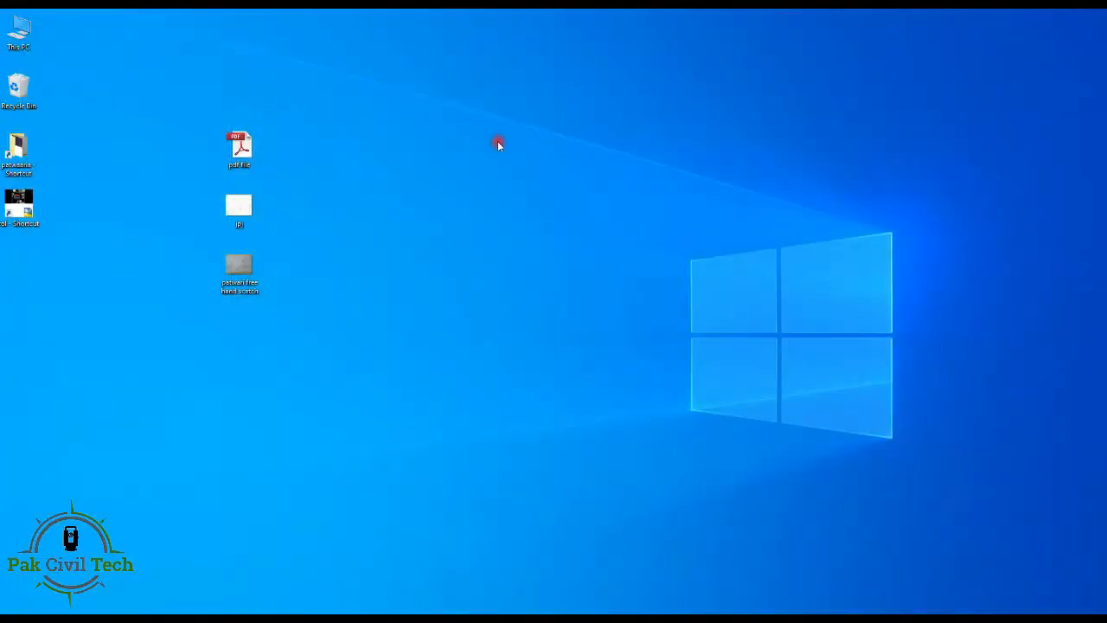
{"action": "double_click", "coordinate": [240, 268]}
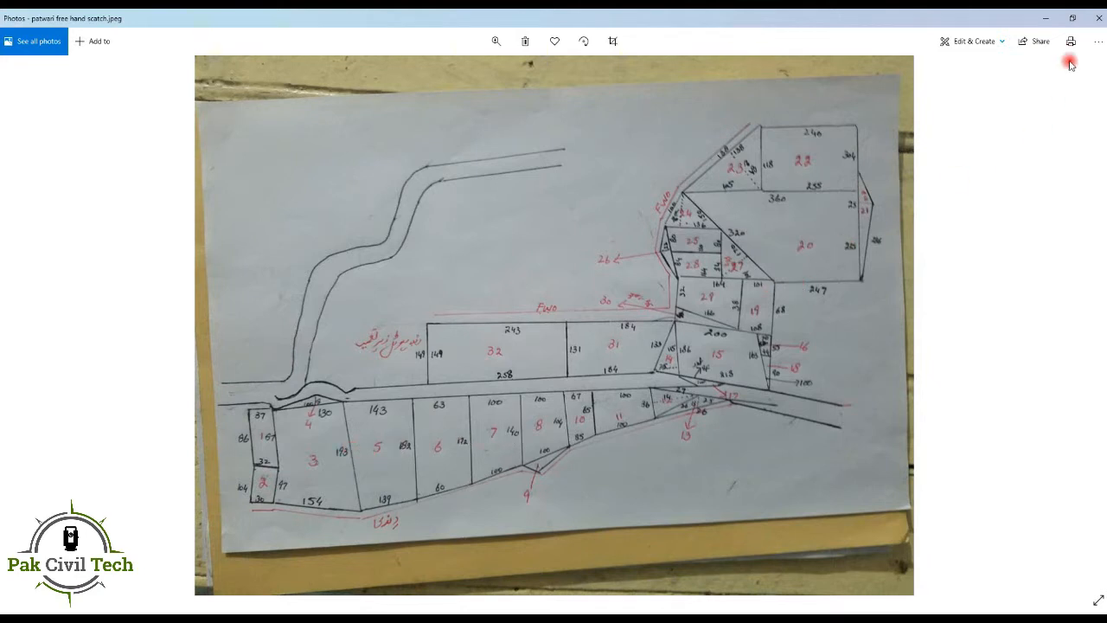
{"action": "left_click", "coordinate": [1098, 18]}
{"action": "right_click", "coordinate": [527, 258]}
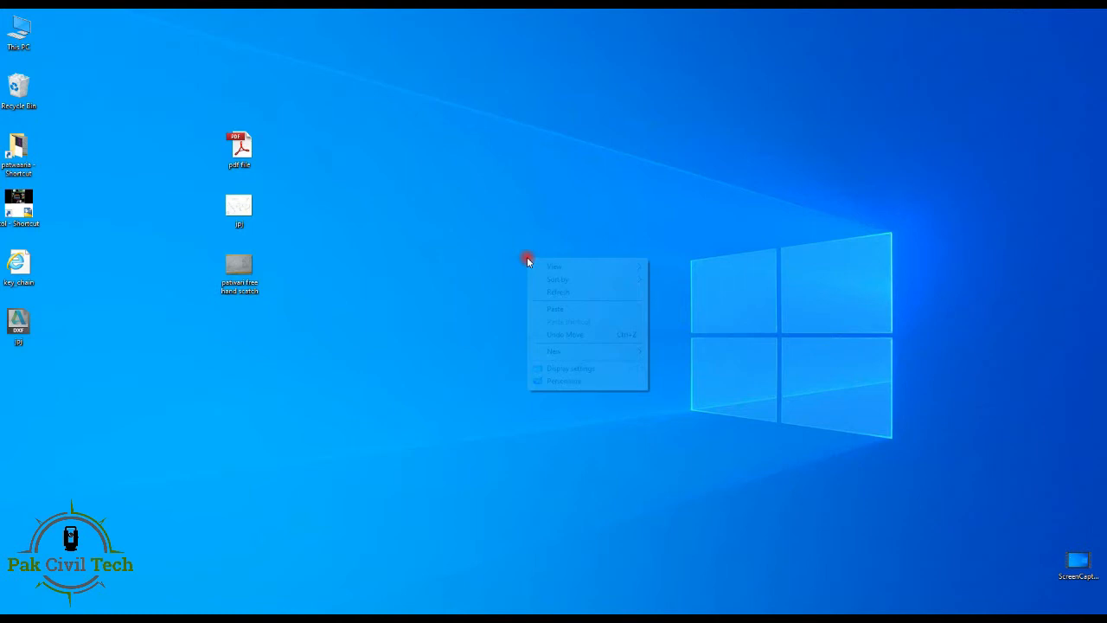
{"action": "left_click", "coordinate": [558, 292]}
{"action": "right_click", "coordinate": [424, 212]}
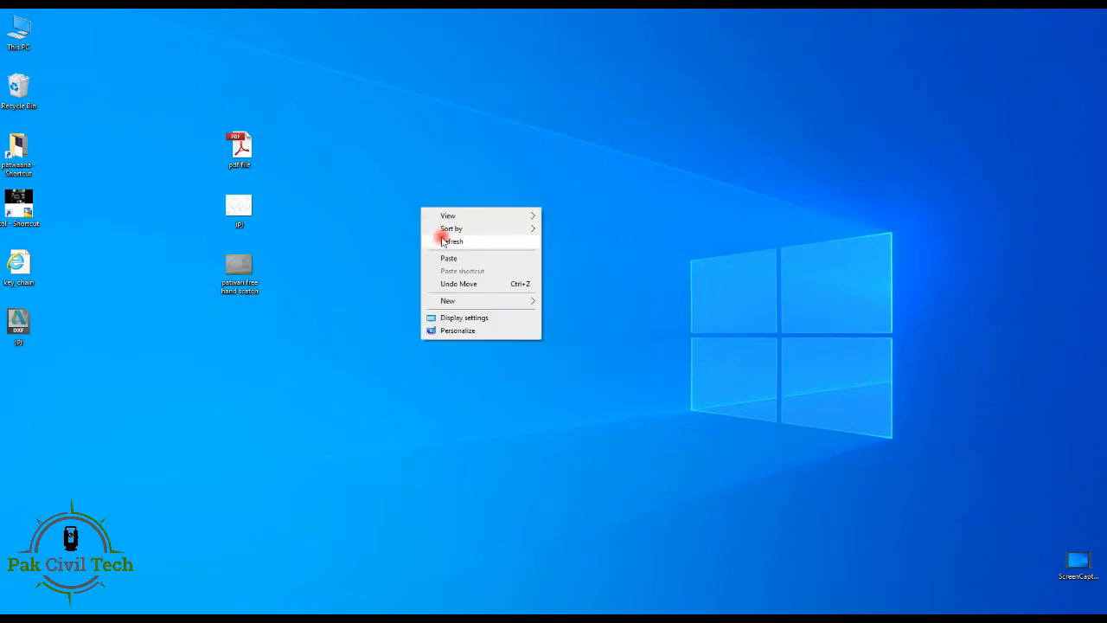
{"action": "left_click", "coordinate": [442, 240]}
{"action": "right_click", "coordinate": [445, 242]}
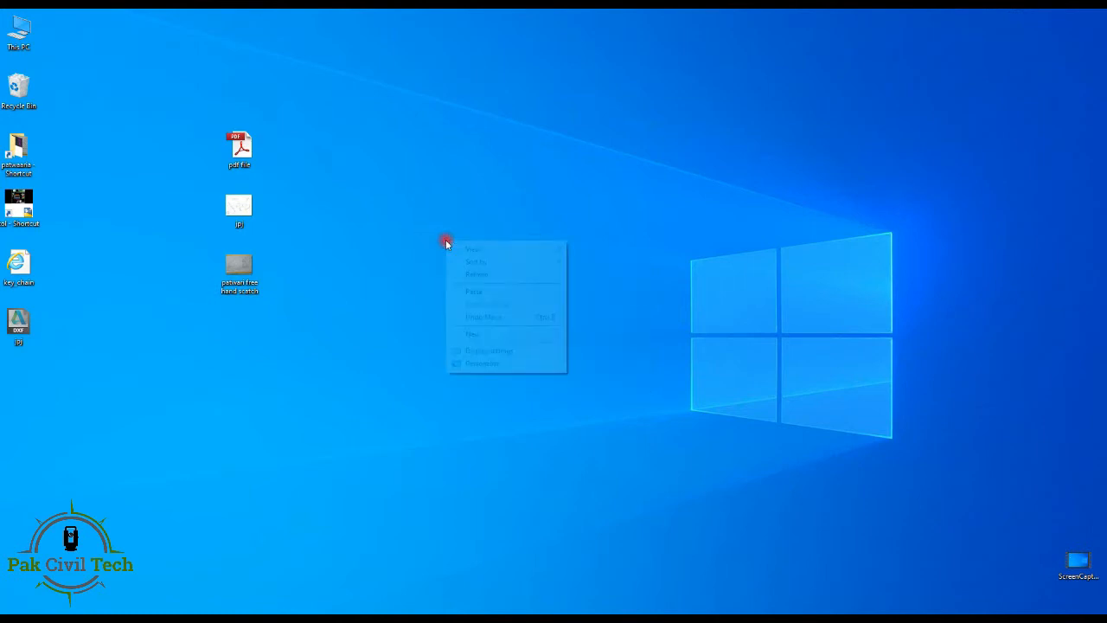
{"action": "left_click", "coordinate": [474, 272]}
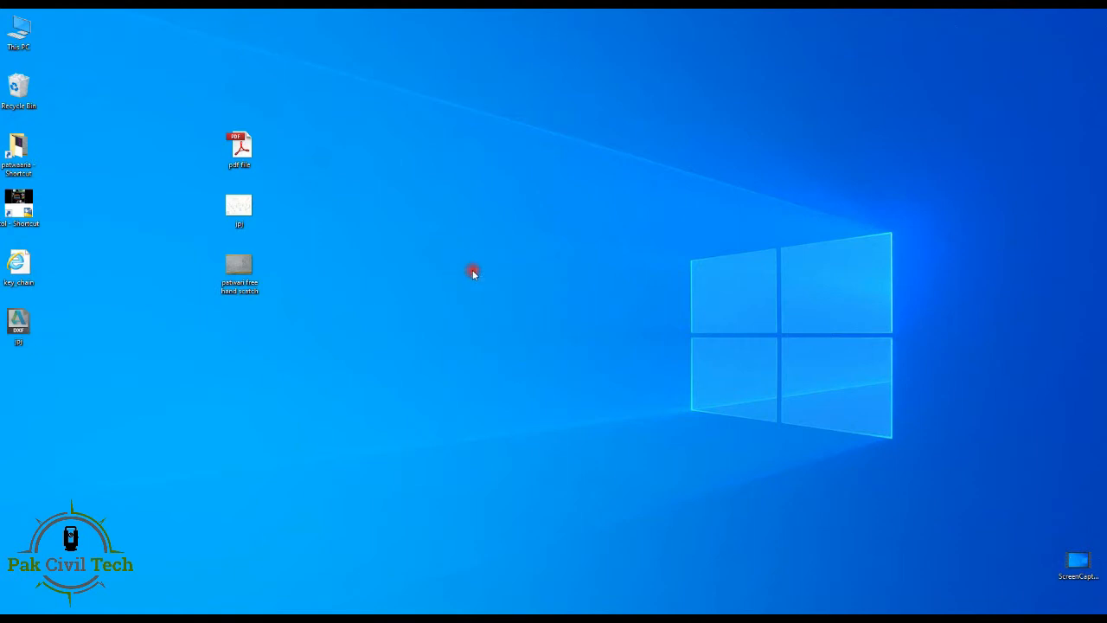
Switch to AutoCAD Civil 3D with the empty drawing Drawing3
{"action": "left_click", "coordinate": [497, 608]}
{"action": "key", "text": "Escape"}
{"action": "key", "text": "Escape"}
{"action": "key", "text": "Escape"}
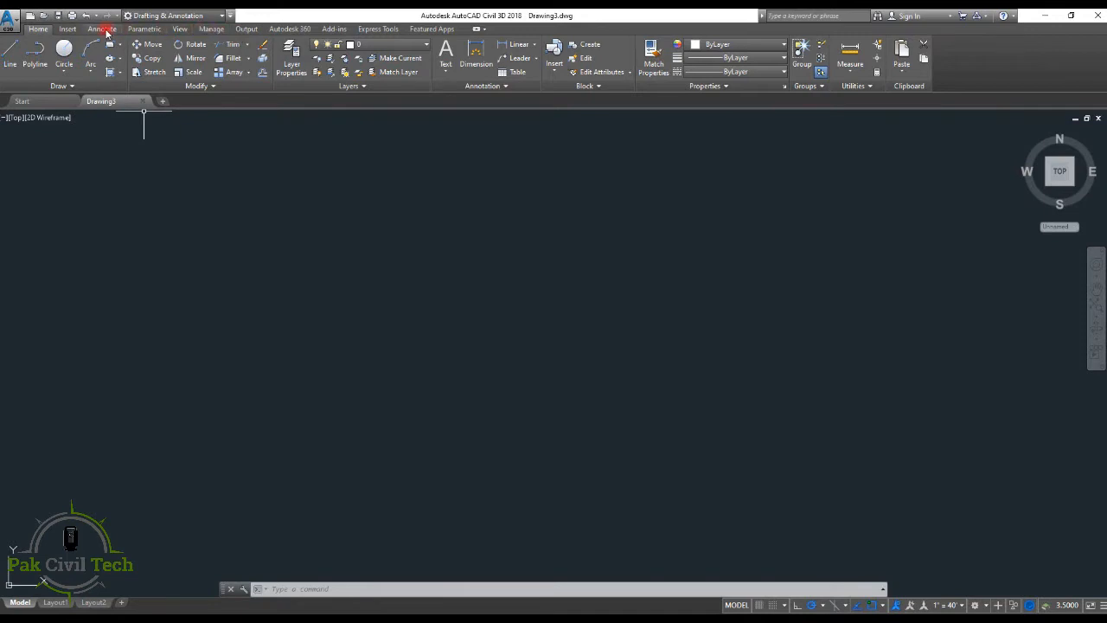
Import "pdf file" from the Desktop as vector geometry, solid fills and TrueType text on PDF layers at scale 1
{"action": "left_click", "coordinate": [67, 28]}
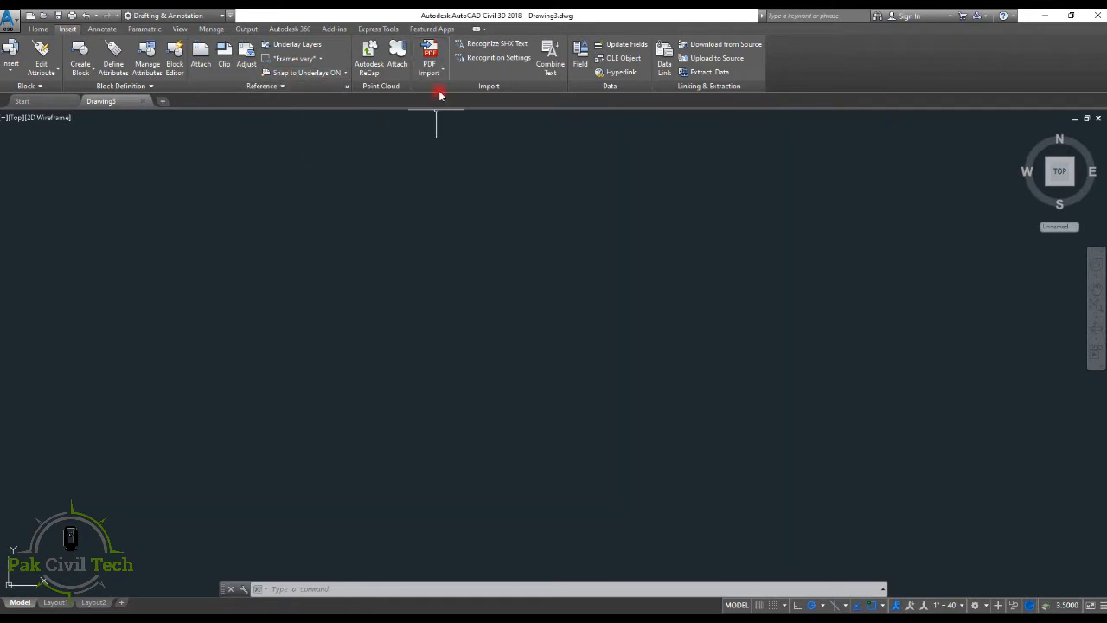
{"action": "left_click", "coordinate": [38, 29]}
{"action": "left_click", "coordinate": [76, 30]}
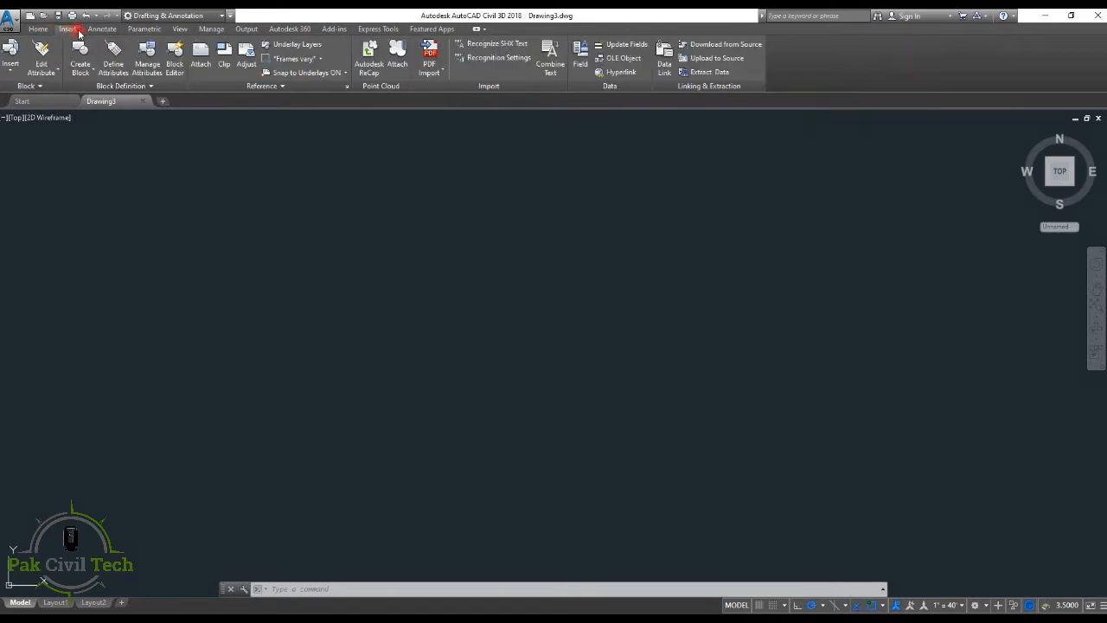
{"action": "left_click", "coordinate": [434, 70]}
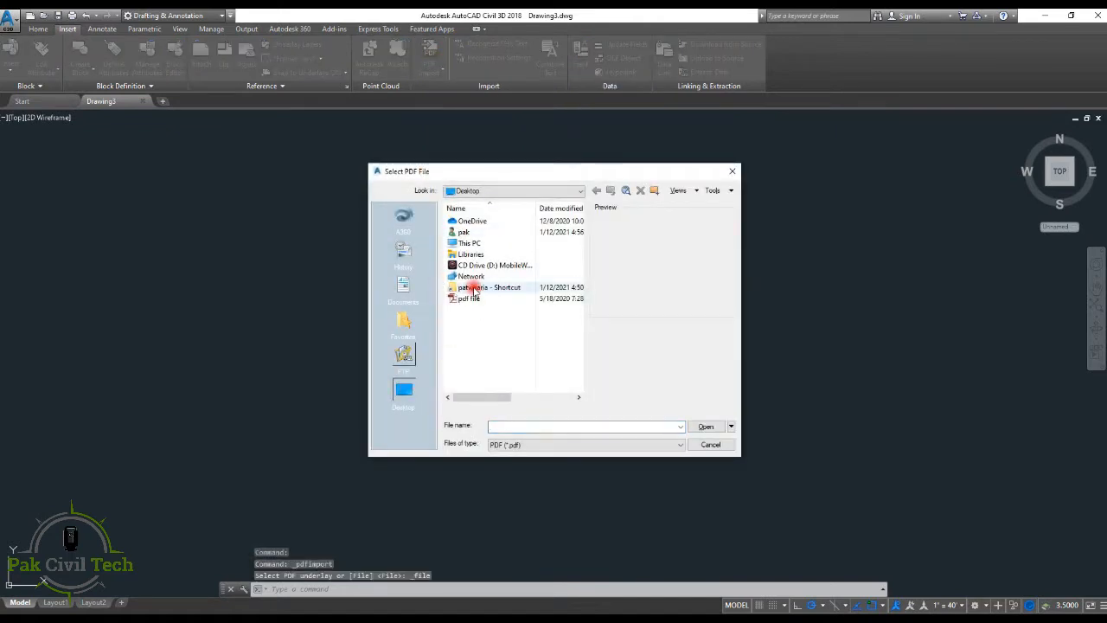
{"action": "left_click", "coordinate": [451, 302]}
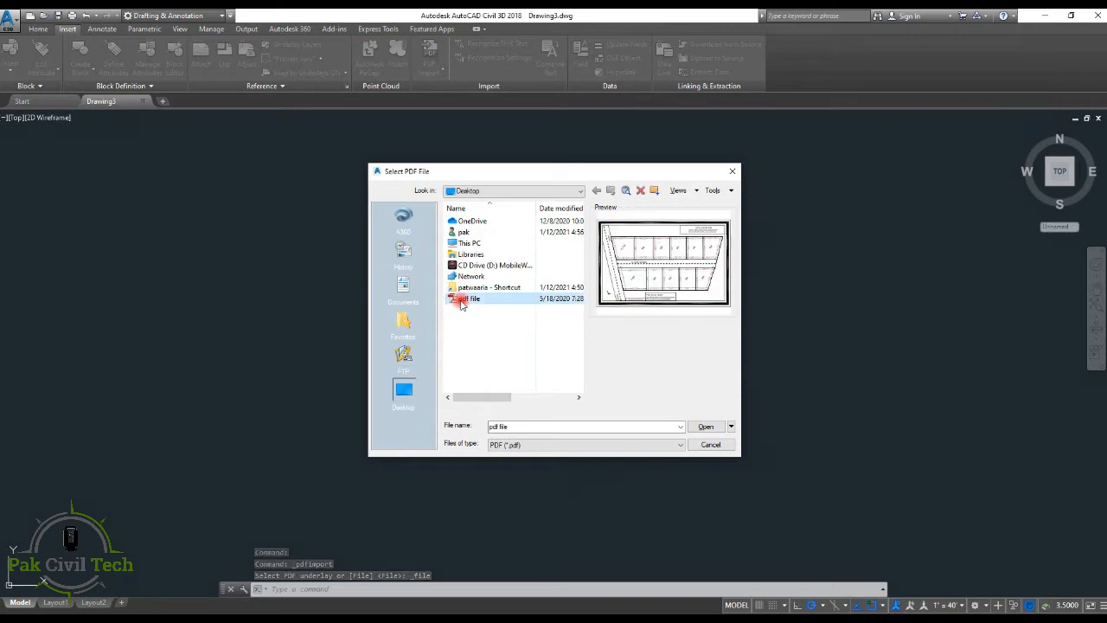
{"action": "left_click", "coordinate": [708, 426]}
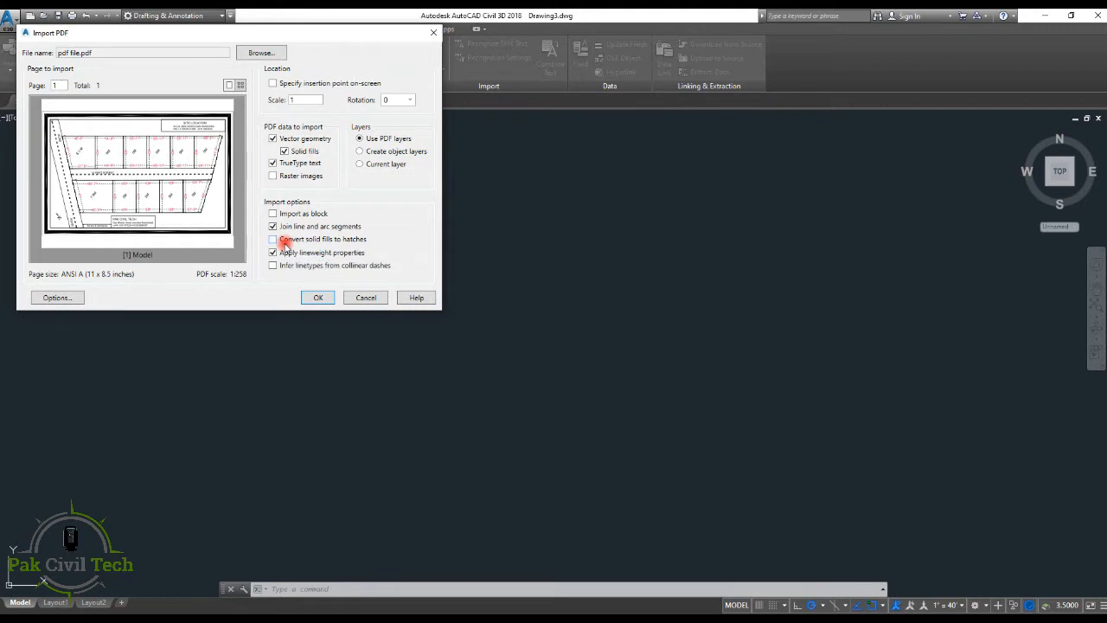
{"action": "left_click", "coordinate": [318, 298]}
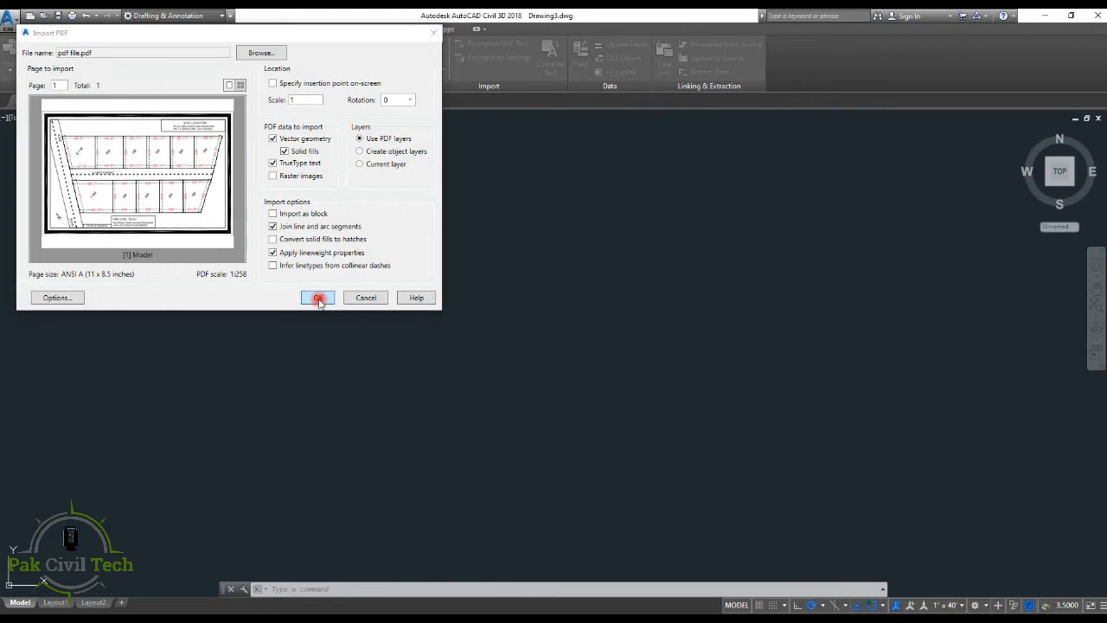
{"action": "left_click", "coordinate": [318, 299]}
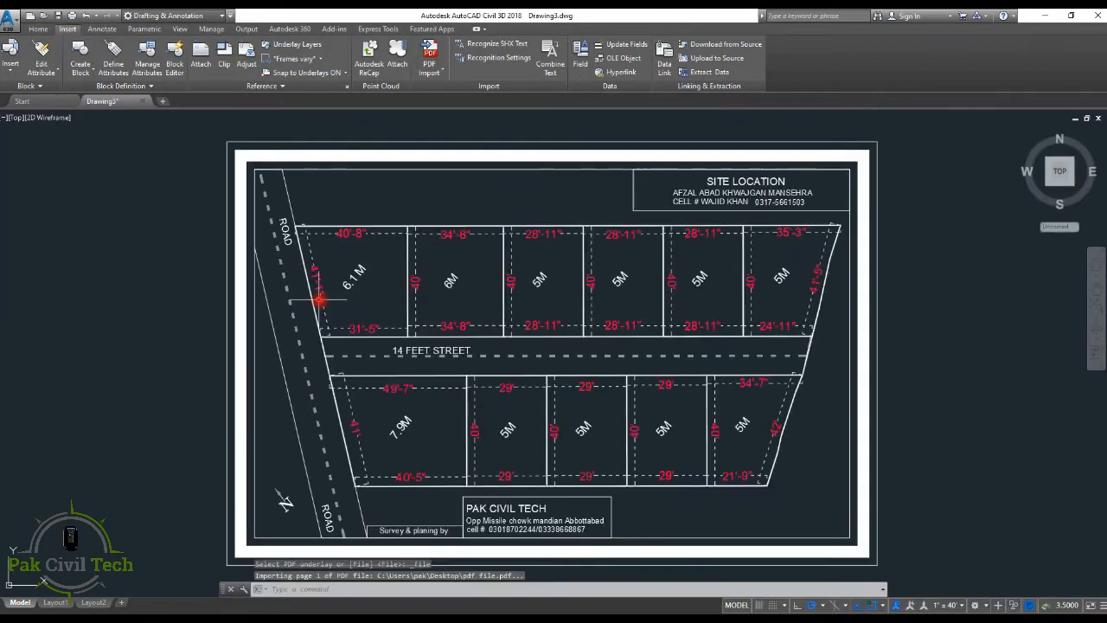
Inspect the imported plot layout and check that its outer boundary can be selected as linework
{"action": "middle_click_drag", "start_coordinate": [484, 362], "coordinate": [437, 349]}
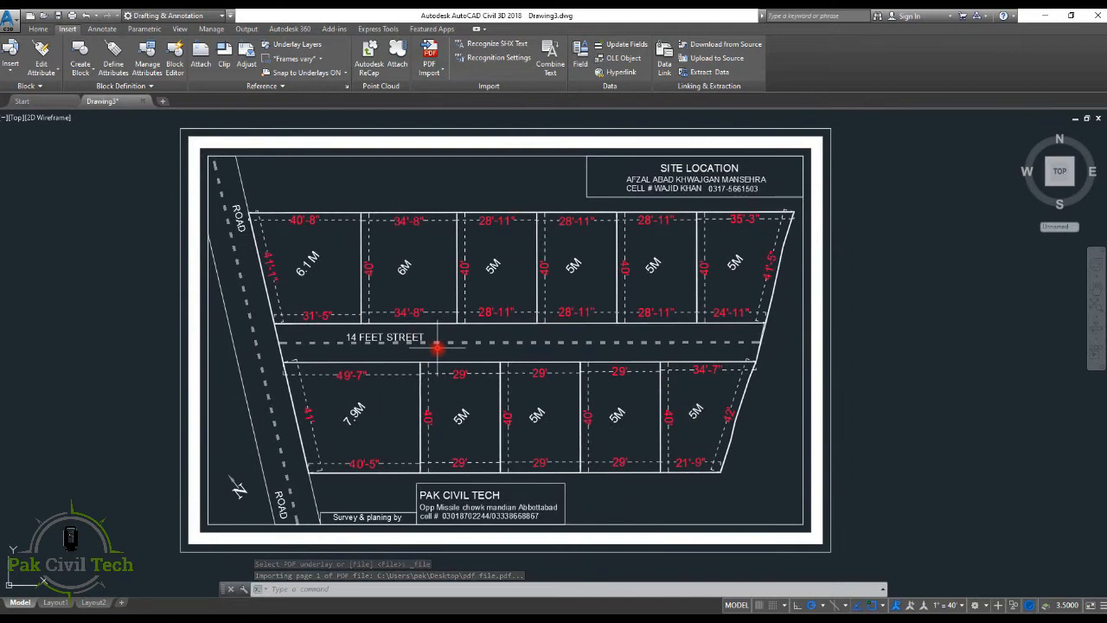
{"action": "middle_click_drag", "start_coordinate": [474, 339], "coordinate": [445, 316]}
{"action": "key", "text": "Escape"}
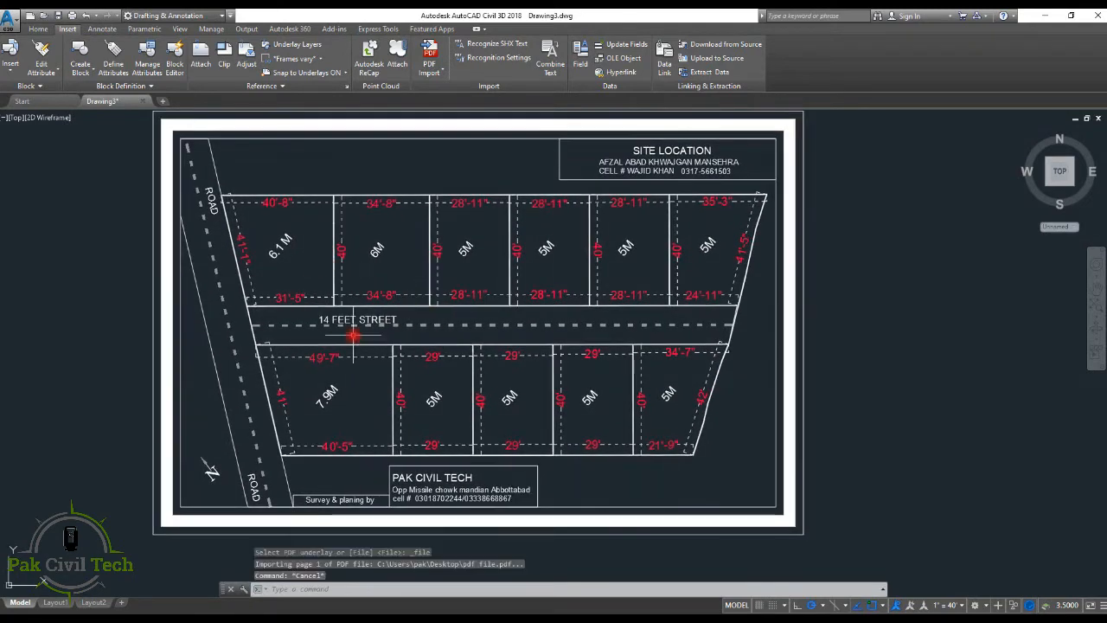
{"action": "key", "text": "Escape"}
{"action": "key", "text": "Escape"}
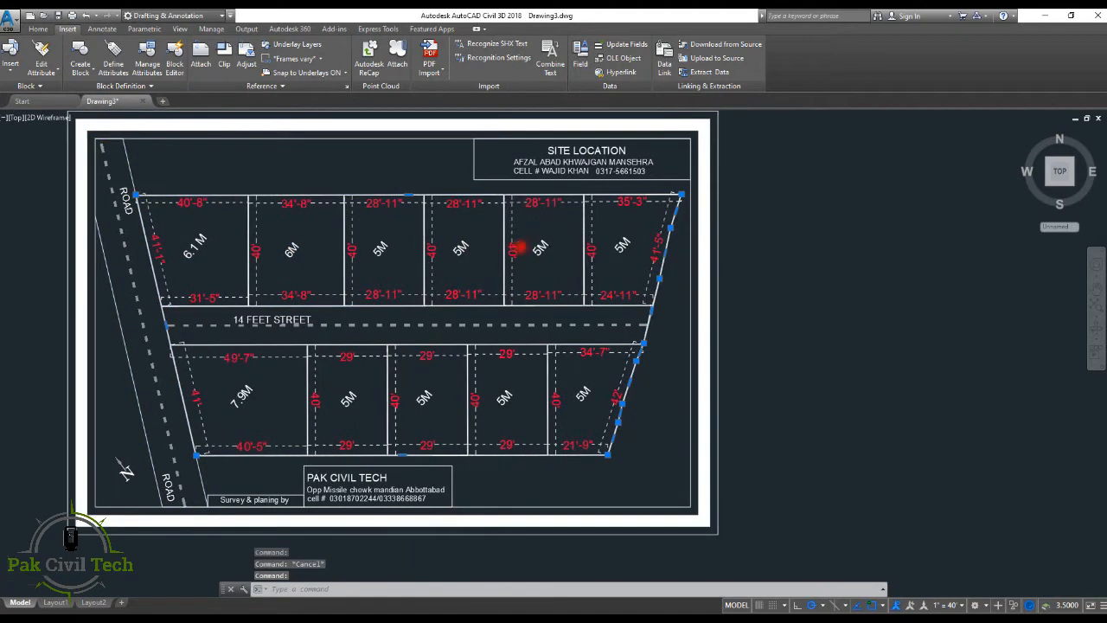
{"action": "middle_click_drag", "start_coordinate": [624, 248], "coordinate": [540, 248]}
{"action": "scroll", "coordinate": [519, 286], "scroll_direction": "down", "scroll_amount": 2}
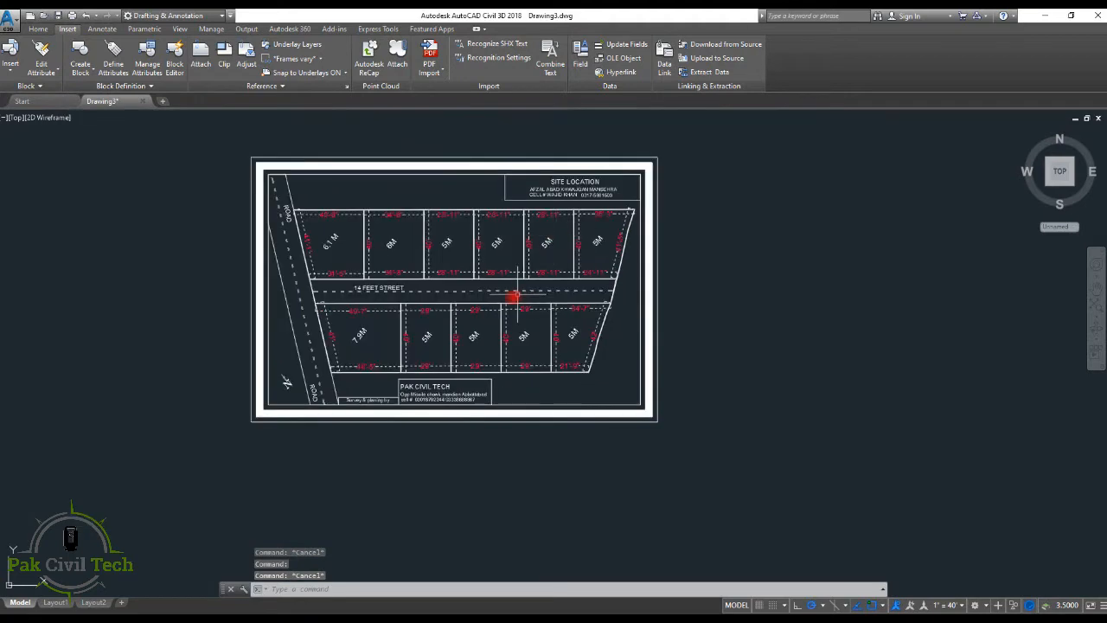
Measure the street-side width of the middle 5M plot below the 14 feet street with an aligned dimension, without placing it
{"action": "scroll", "coordinate": [462, 318], "scroll_direction": "up", "scroll_amount": 5}
{"action": "middle_click_drag", "start_coordinate": [462, 318], "coordinate": [495, 292]}
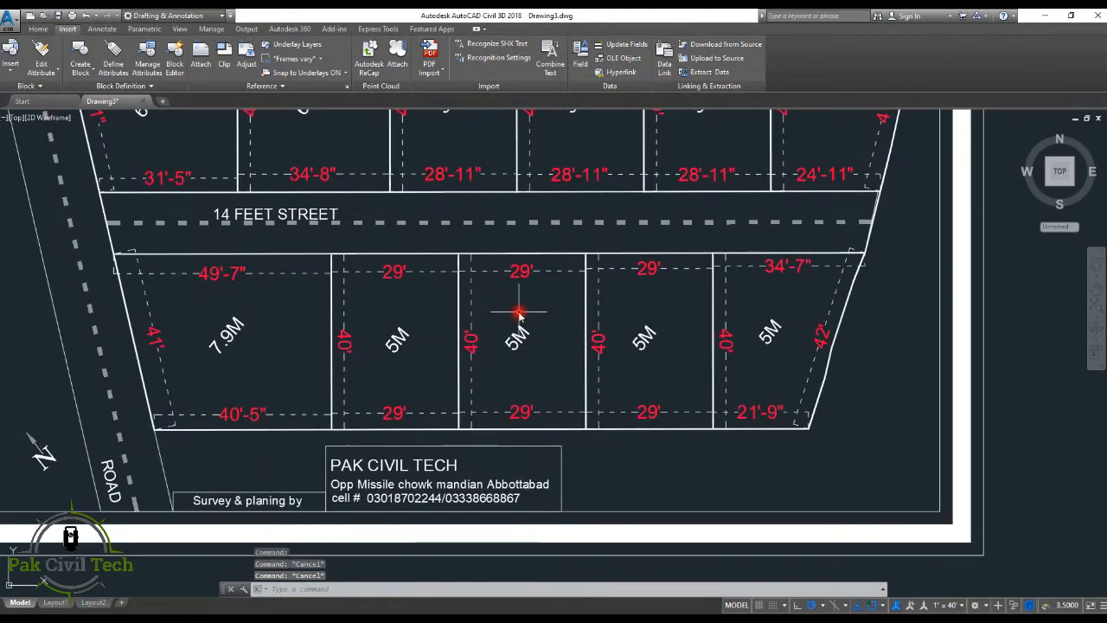
{"action": "type", "text": "l"}
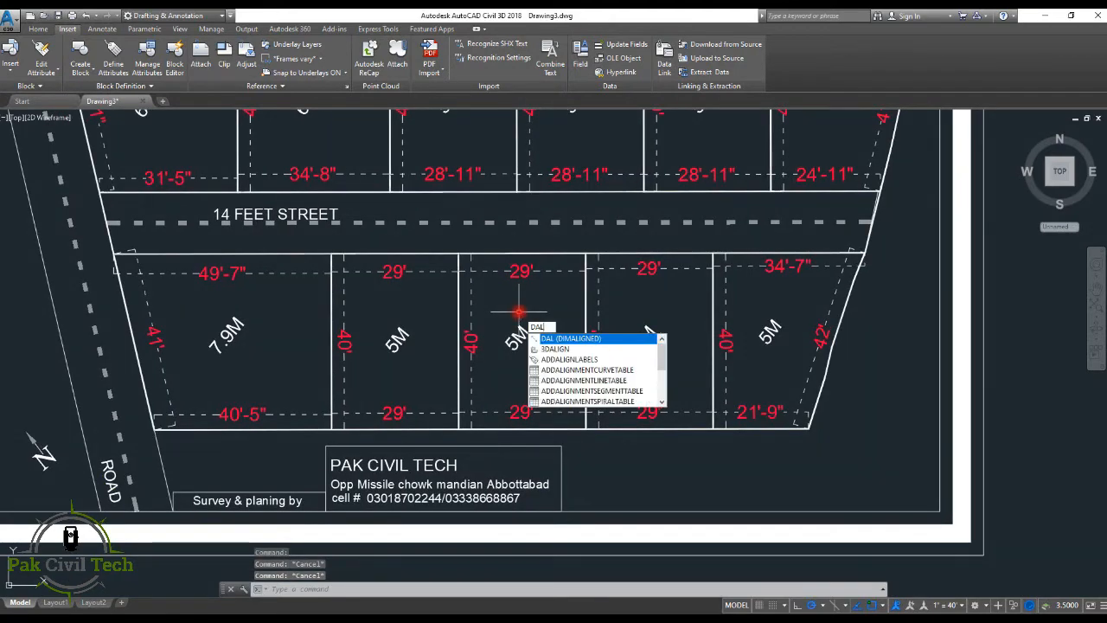
{"action": "key", "text": "Return"}
{"action": "left_click", "coordinate": [457, 254]}
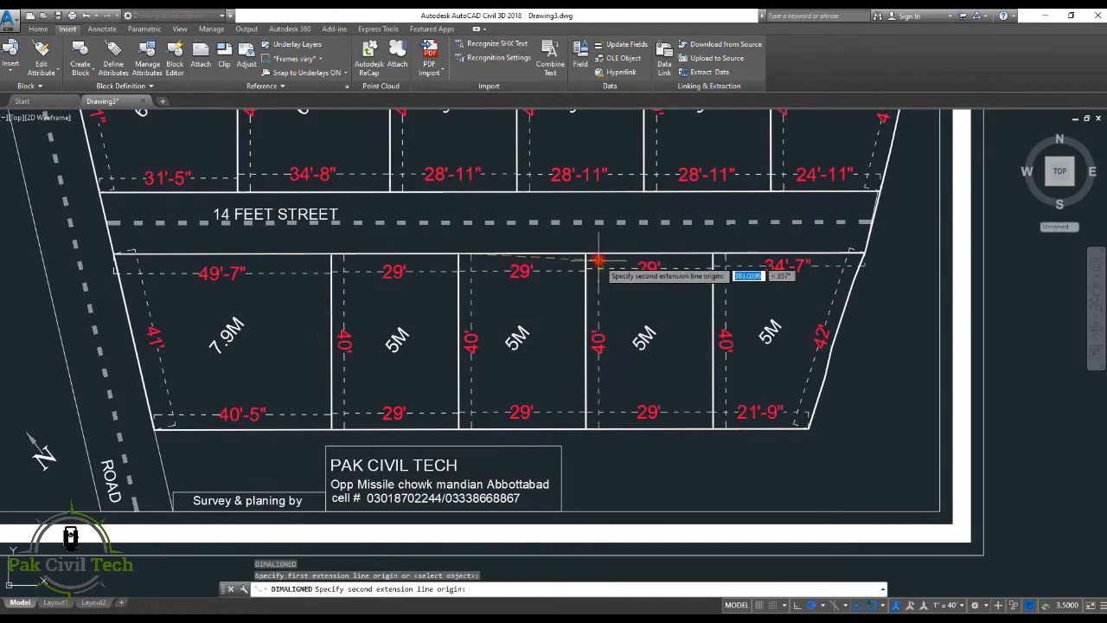
{"action": "left_click", "coordinate": [585, 253]}
{"action": "scroll", "coordinate": [559, 241], "scroll_direction": "up", "scroll_amount": 6}
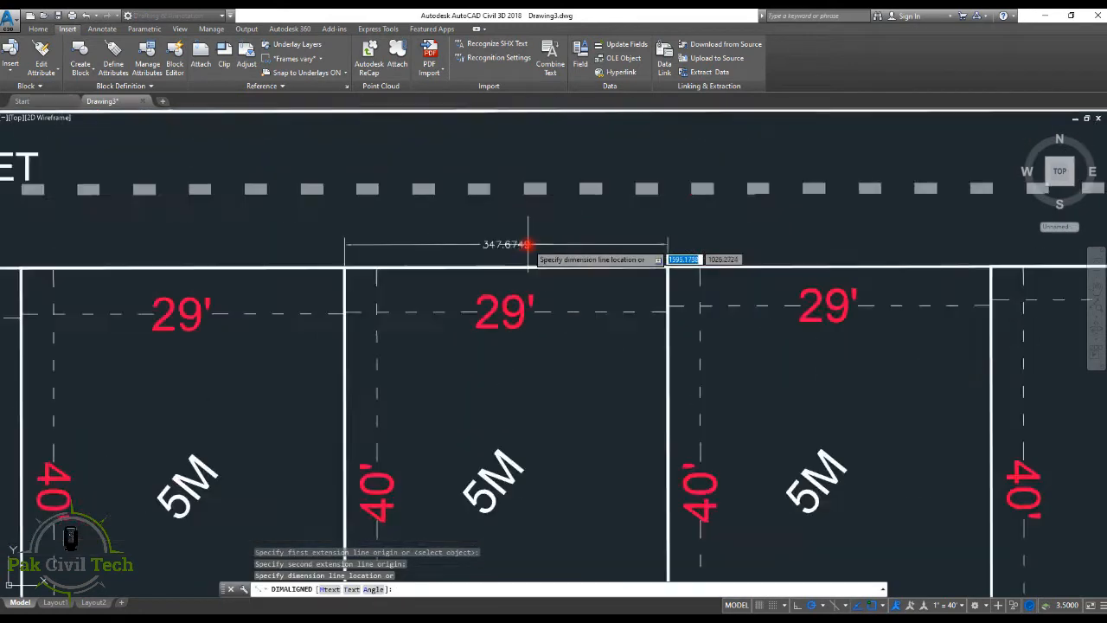
{"action": "scroll", "coordinate": [534, 245], "scroll_direction": "up", "scroll_amount": 2}
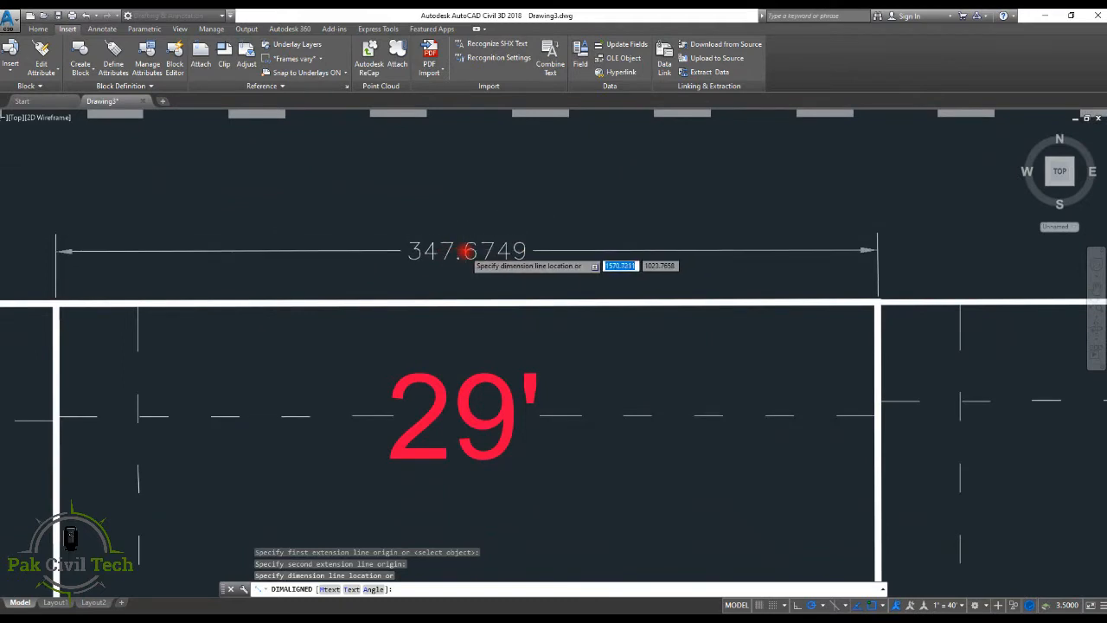
{"action": "scroll", "coordinate": [465, 250], "scroll_direction": "down", "scroll_amount": 4}
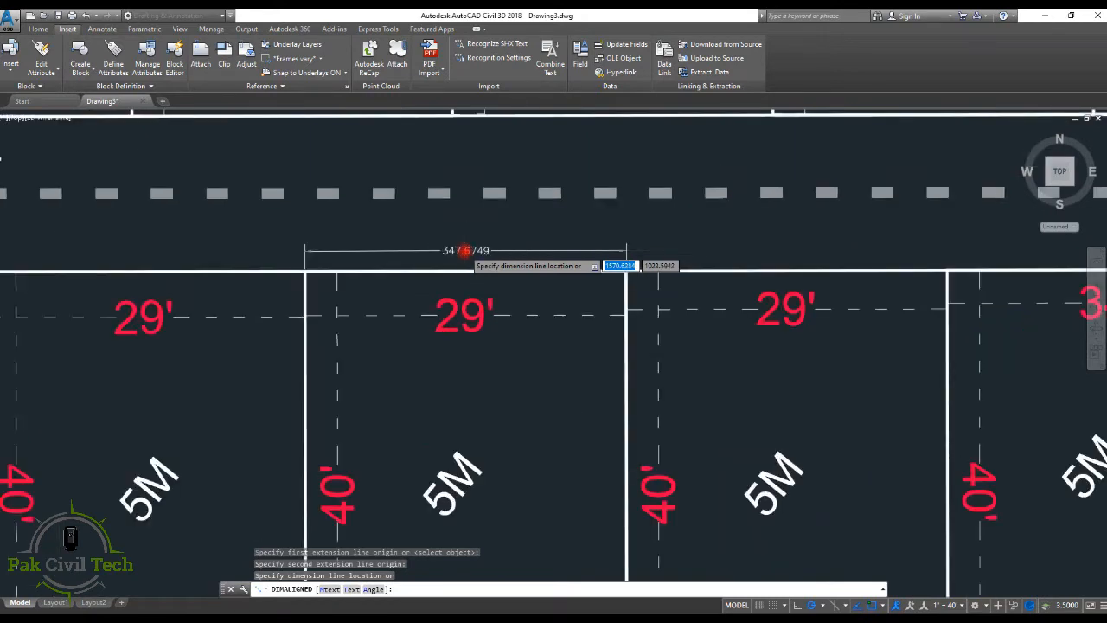
{"action": "scroll", "coordinate": [466, 251], "scroll_direction": "down", "scroll_amount": 5}
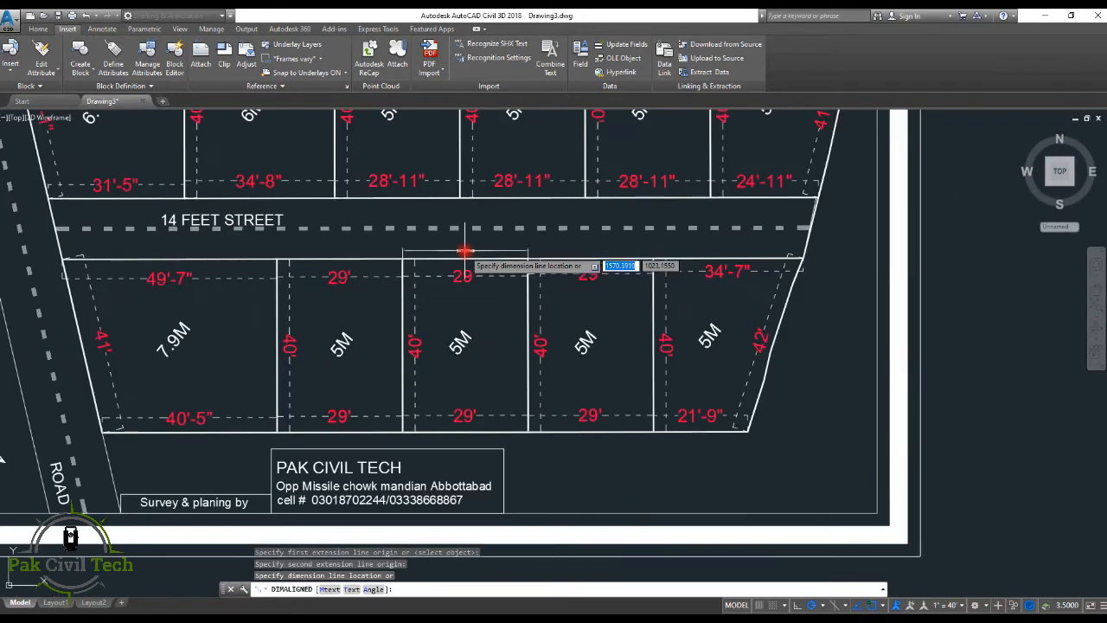
{"action": "key", "text": "Escape"}
{"action": "scroll", "coordinate": [465, 250], "scroll_direction": "down", "scroll_amount": 2}
{"action": "key", "text": "Escape"}
{"action": "key", "text": "Escape"}
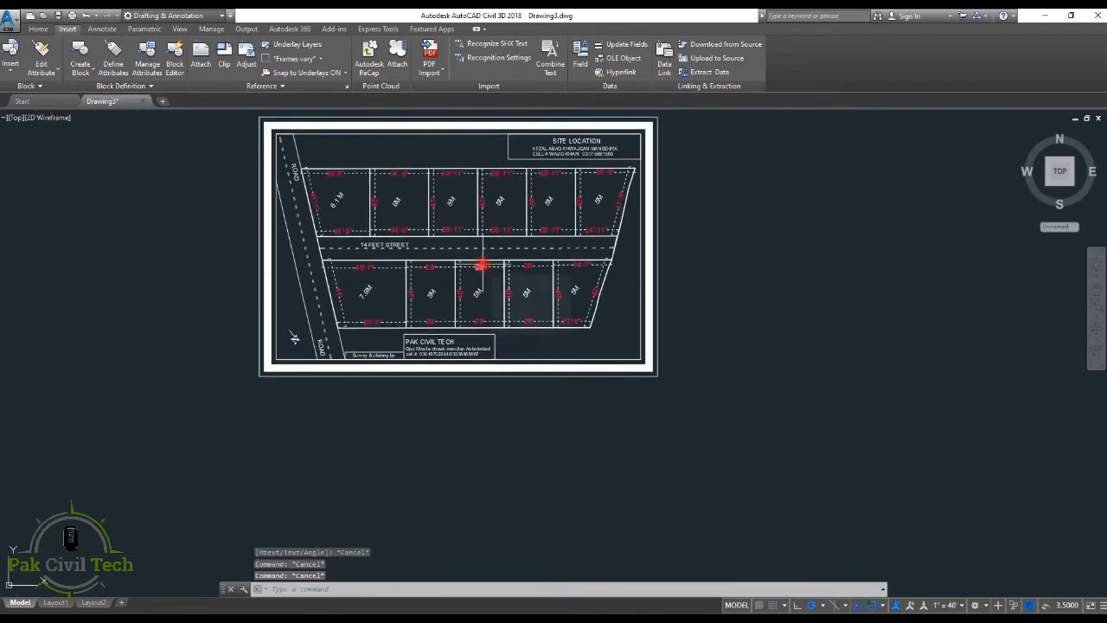
Set the drawing units to Architectural length with 0'-0" precision and International lighting units
{"action": "type", "text": "u"}
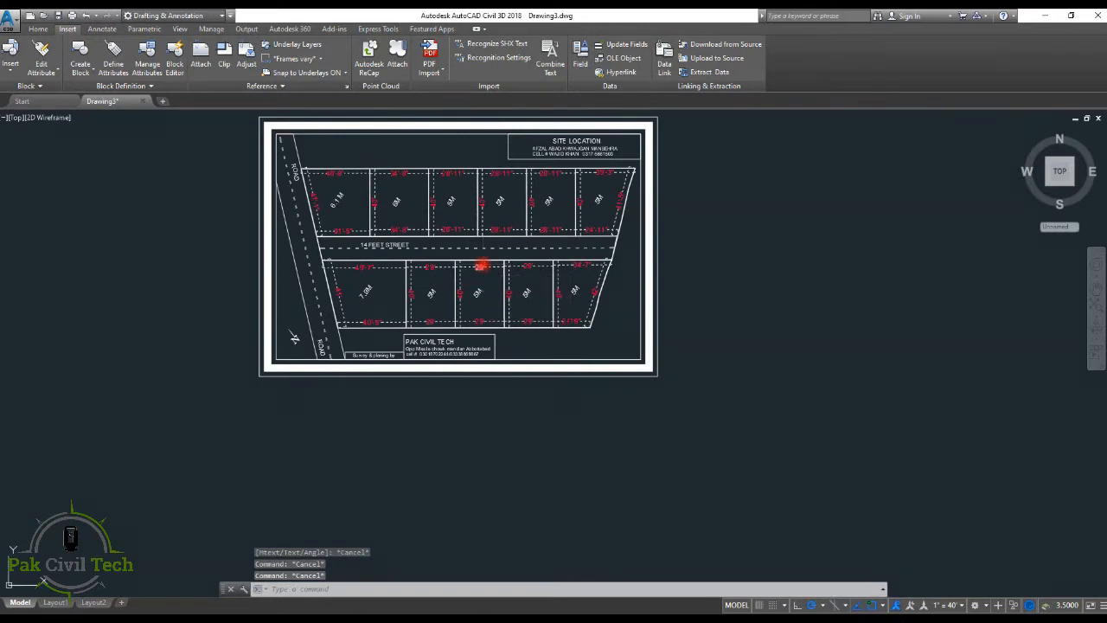
{"action": "type", "text": "n"}
{"action": "key", "text": "Return"}
{"action": "left_click", "coordinate": [490, 236]}
{"action": "left_click", "coordinate": [487, 244]}
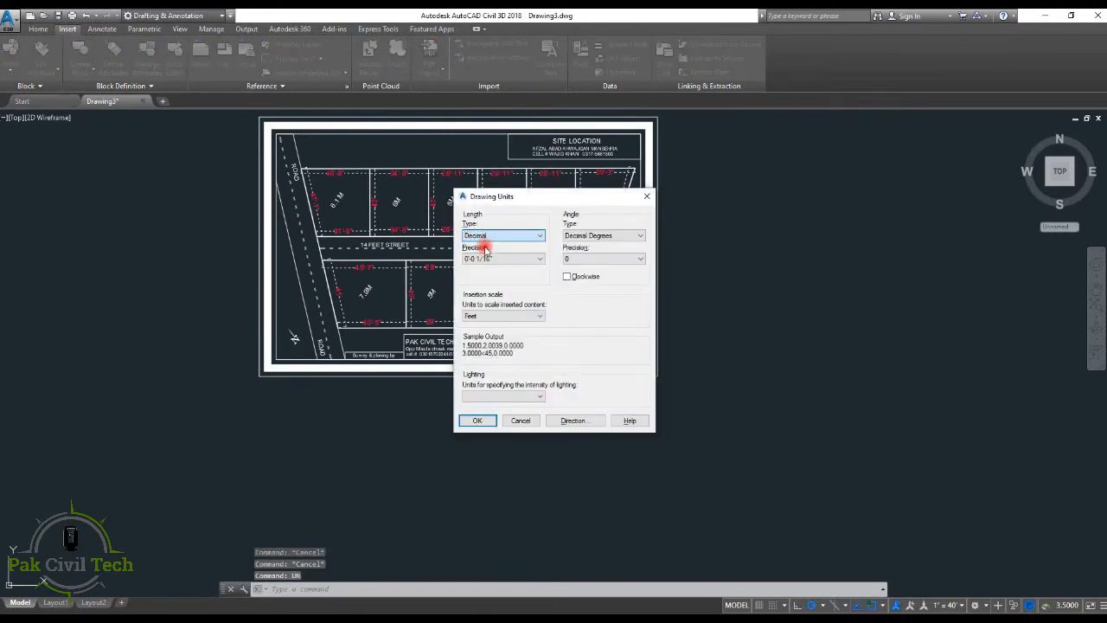
{"action": "left_click", "coordinate": [497, 258]}
{"action": "left_click", "coordinate": [476, 270]}
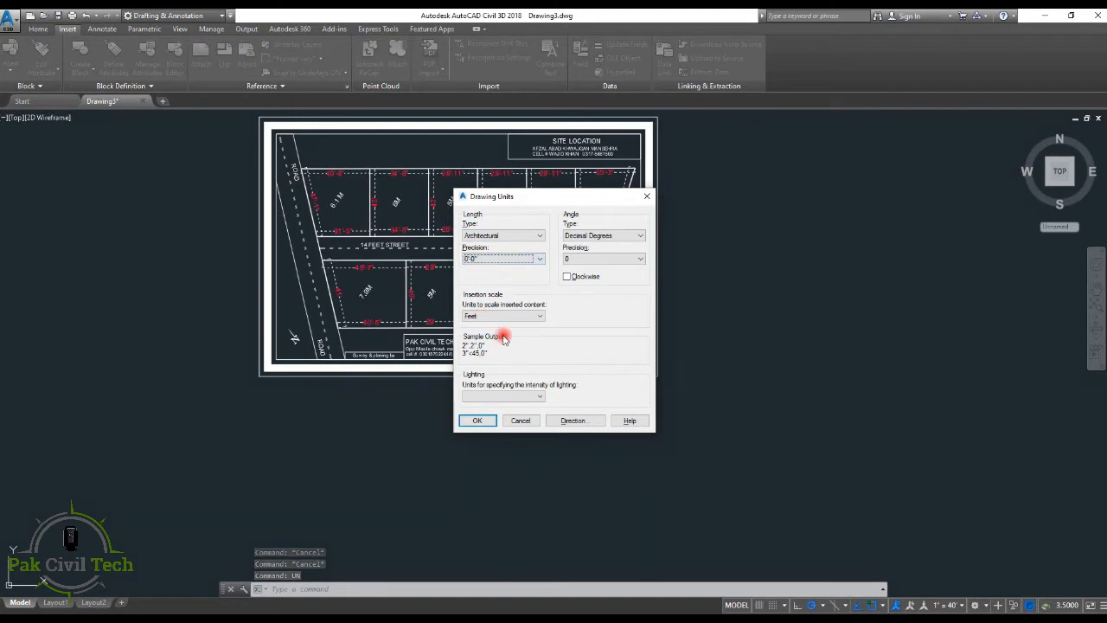
{"action": "left_click", "coordinate": [502, 396]}
{"action": "left_click", "coordinate": [489, 408]}
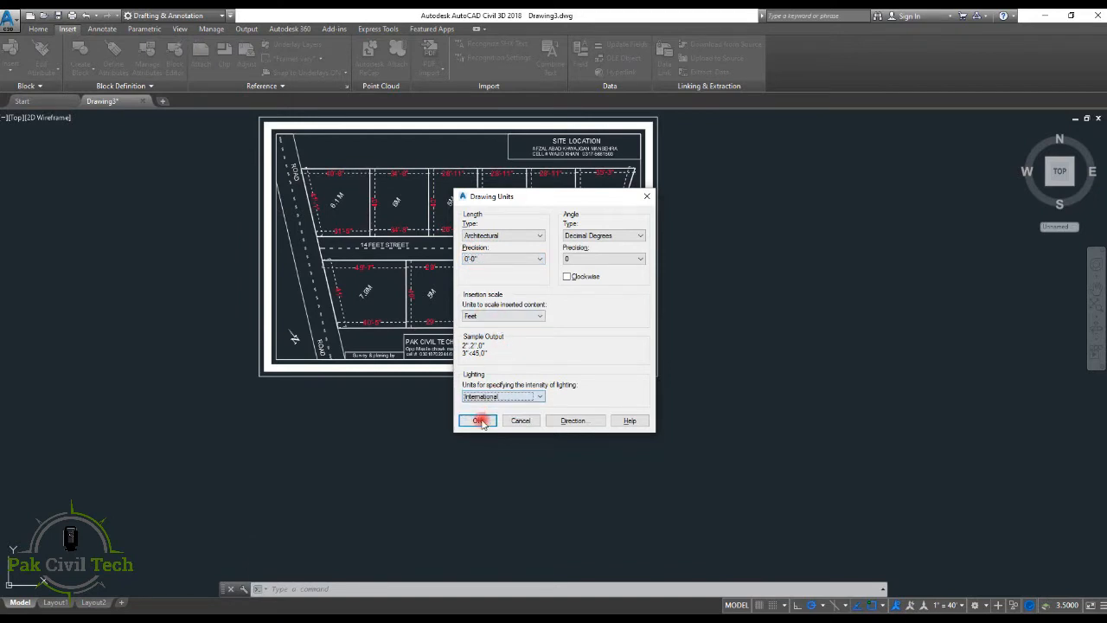
{"action": "left_click", "coordinate": [481, 421]}
{"action": "left_click", "coordinate": [530, 345]}
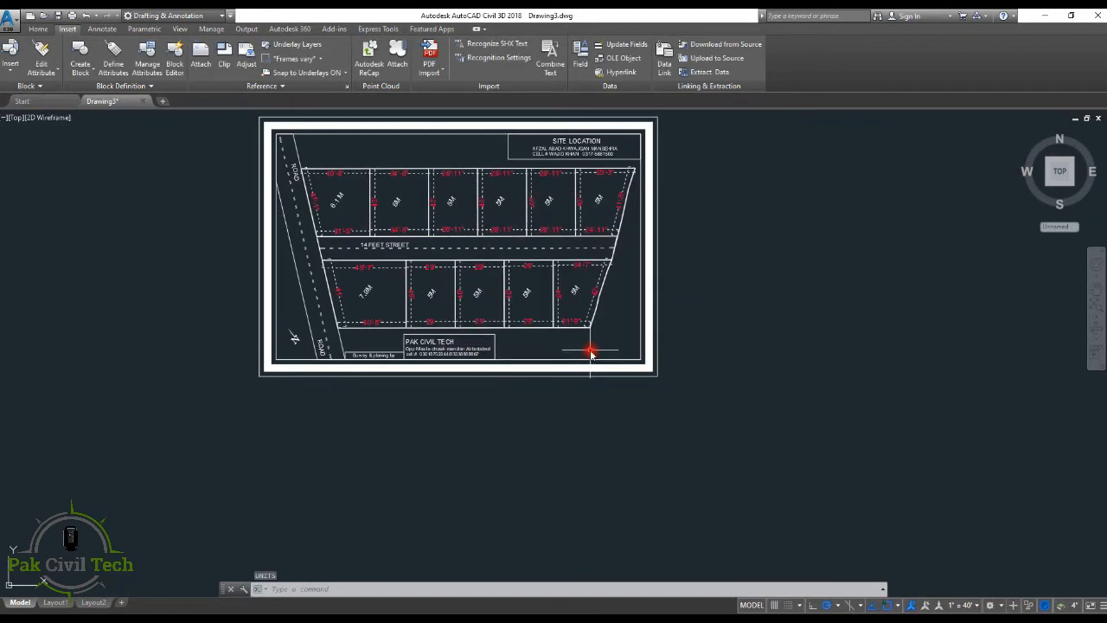
Override the Standard dimension style's primary units to Architectural format with 0'-0" precision
{"action": "type", "text": "d"}
{"action": "key", "text": "Return"}
{"action": "left_click", "coordinate": [673, 304]}
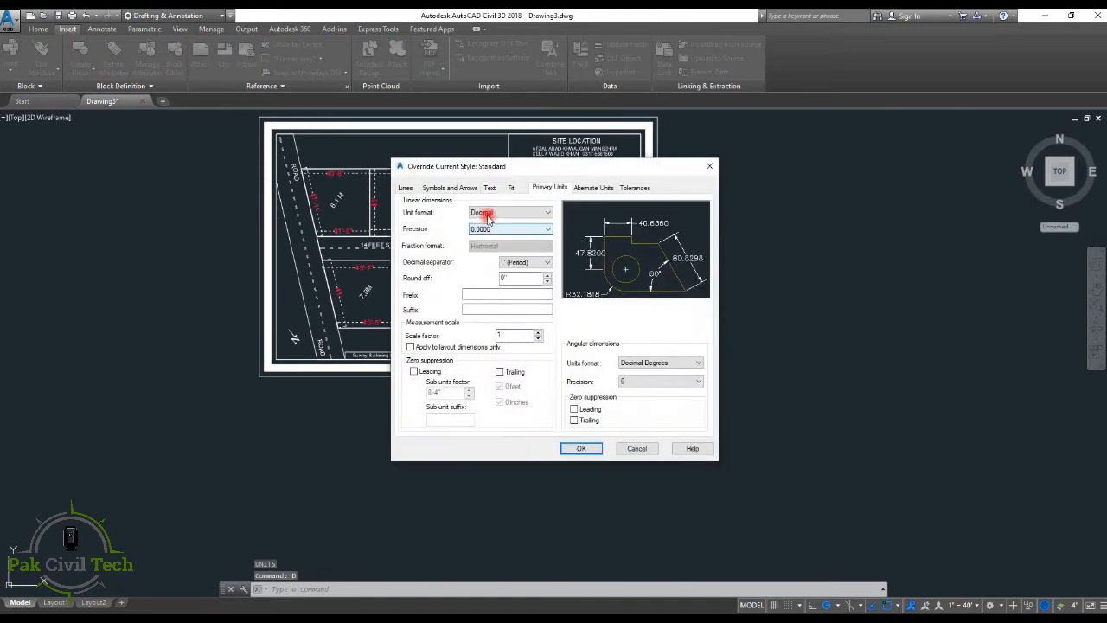
{"action": "left_click", "coordinate": [488, 214]}
{"action": "left_click", "coordinate": [499, 246]}
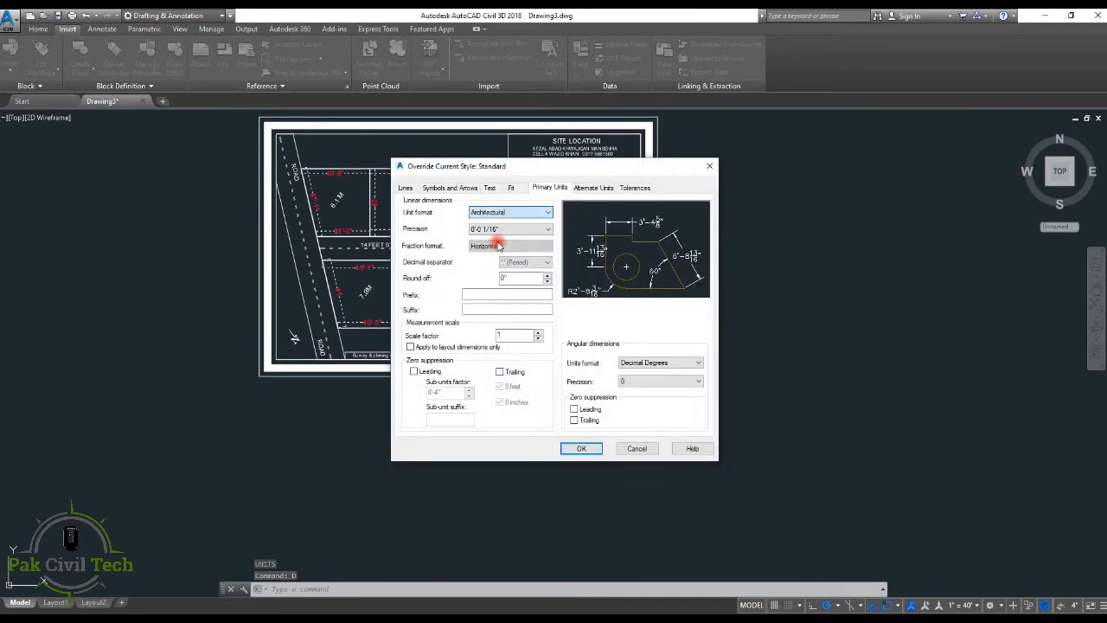
{"action": "left_click", "coordinate": [514, 229]}
{"action": "left_click", "coordinate": [506, 236]}
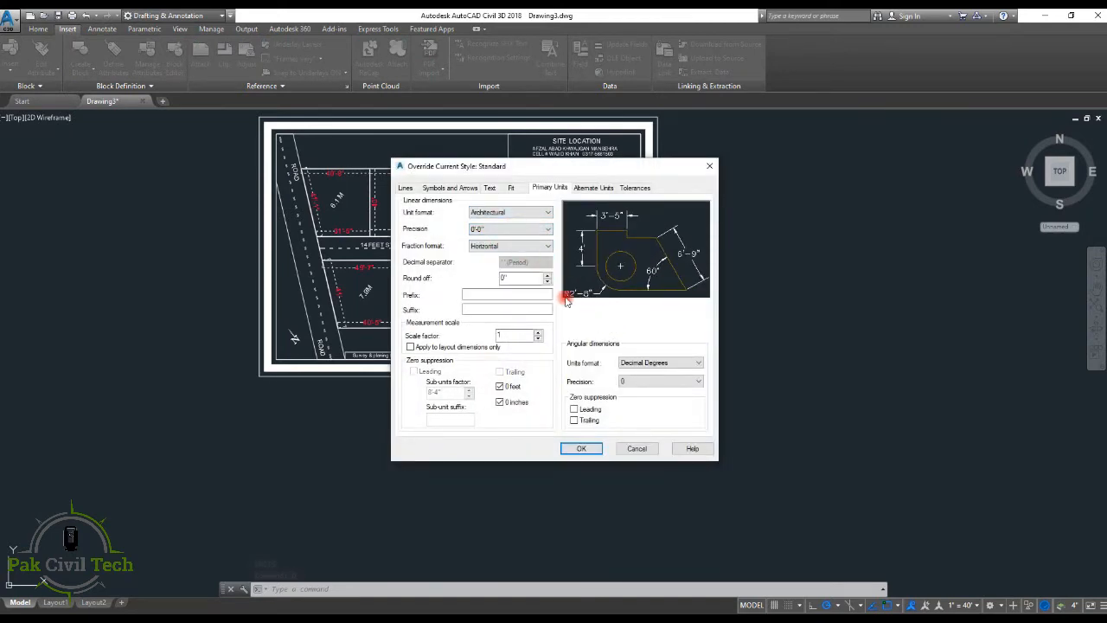
Set the dimension text colour to ByLayer and align the text with the dimension line
{"action": "left_click", "coordinate": [490, 188]}
{"action": "left_click", "coordinate": [512, 217]}
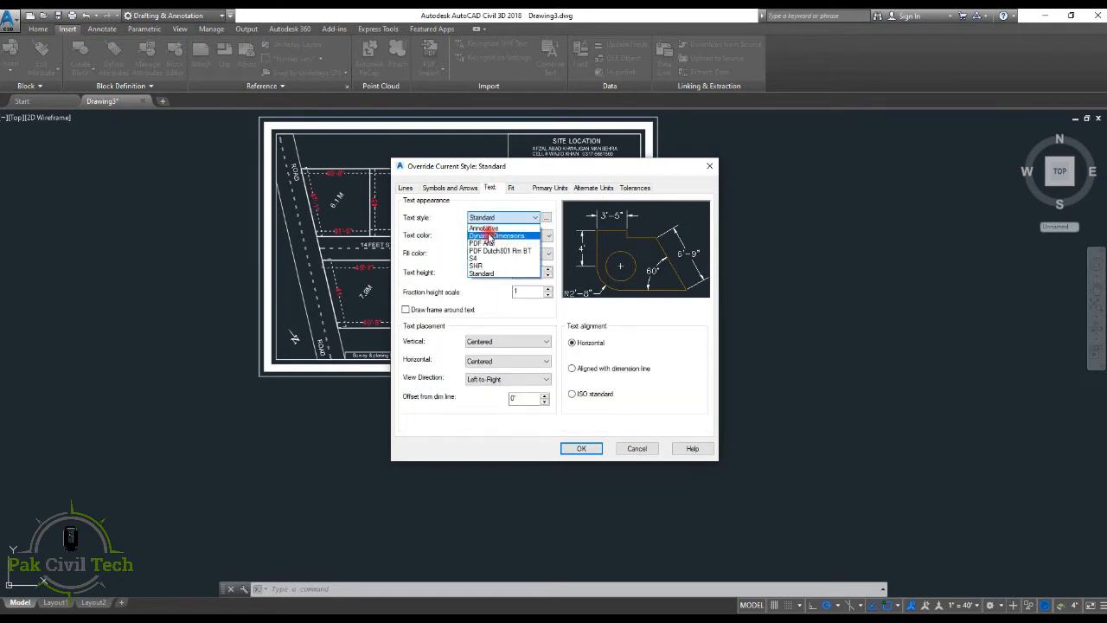
{"action": "left_click", "coordinate": [548, 225]}
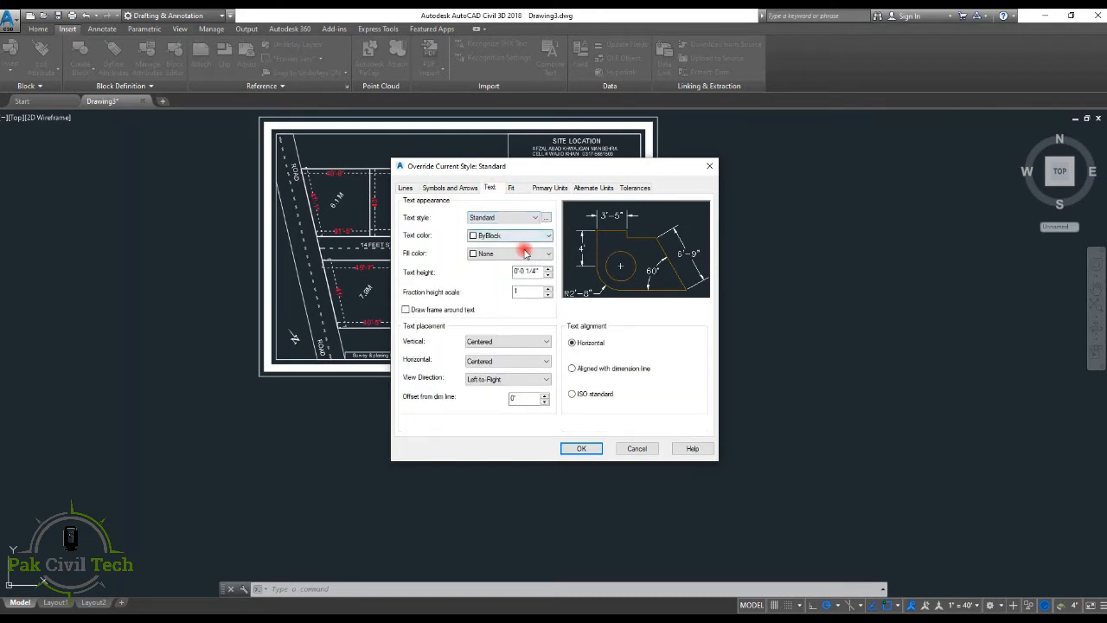
{"action": "left_click", "coordinate": [523, 237]}
{"action": "left_click", "coordinate": [502, 252]}
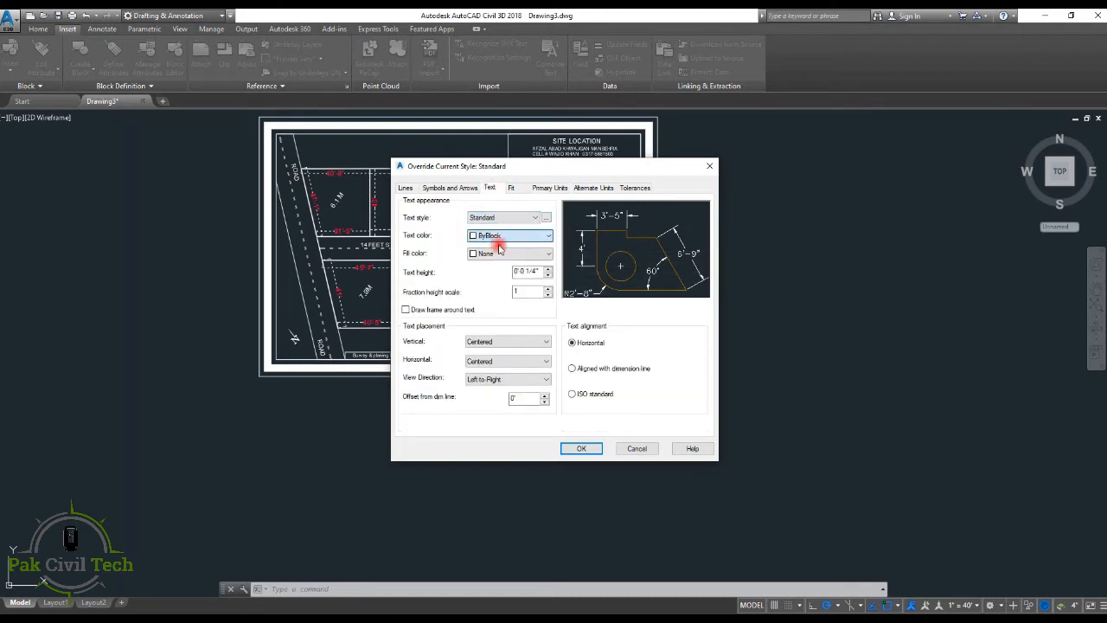
{"action": "left_click", "coordinate": [572, 368]}
Set the Standard text style's height to 3'-0", apply it, and accept the dimension style override
{"action": "left_click", "coordinate": [545, 217]}
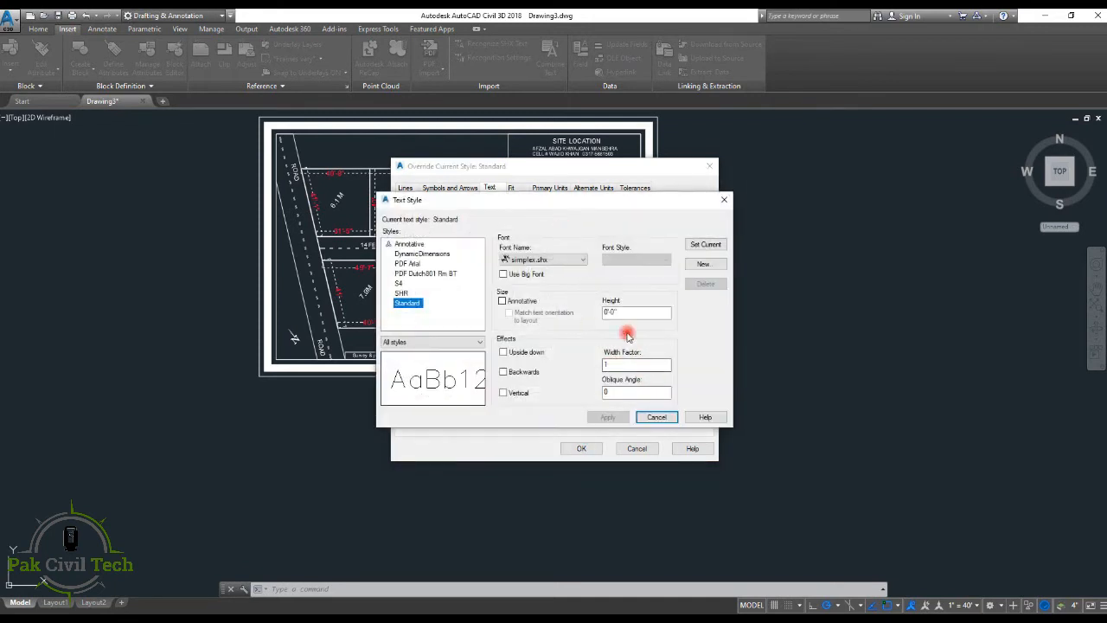
{"action": "left_click_drag", "start_coordinate": [625, 313], "coordinate": [598, 312]}
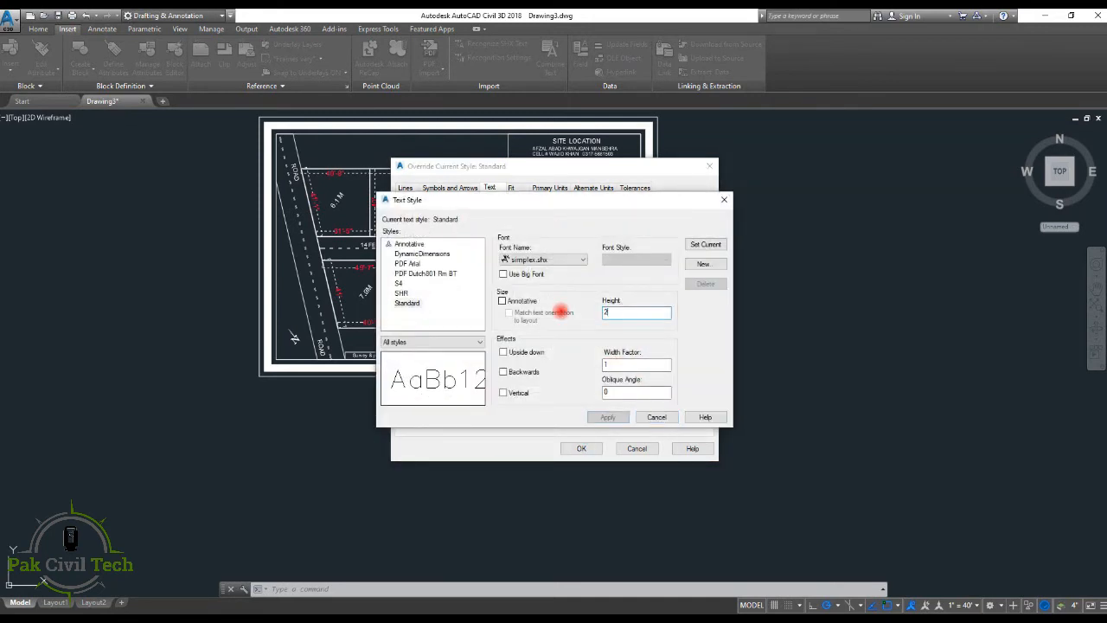
{"action": "left_click", "coordinate": [616, 417]}
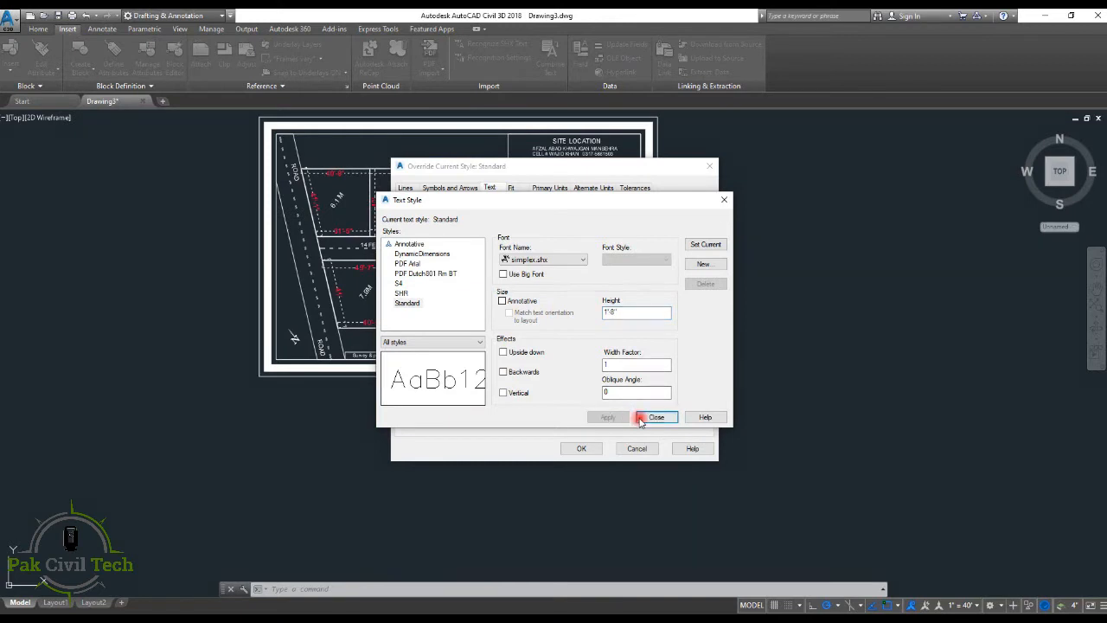
{"action": "left_click_drag", "start_coordinate": [614, 313], "coordinate": [567, 316]}
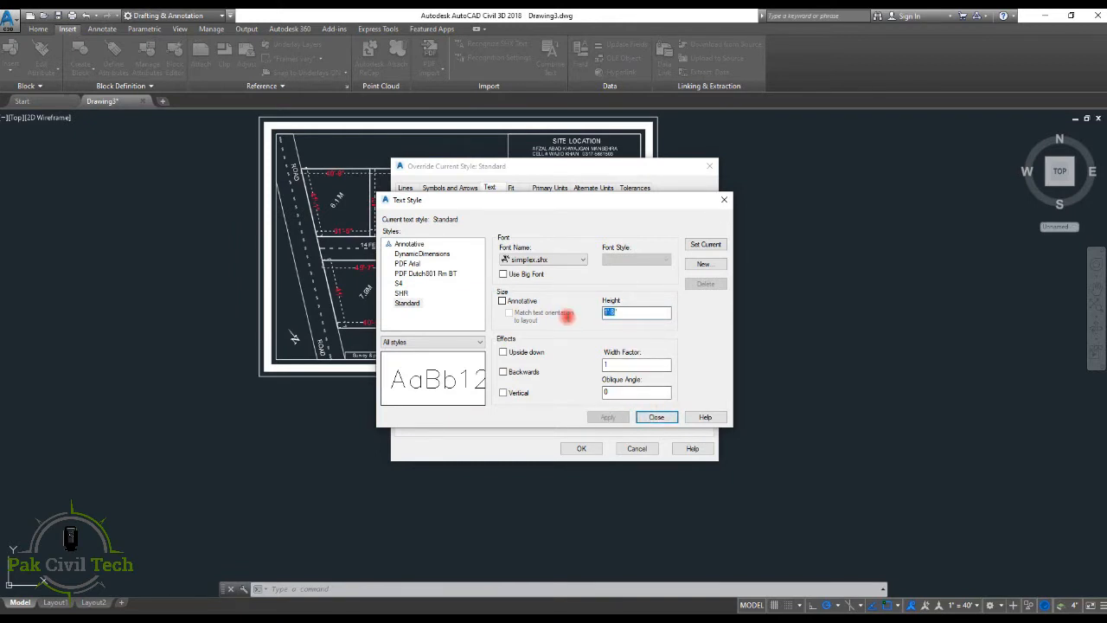
{"action": "type", "text": "36"}
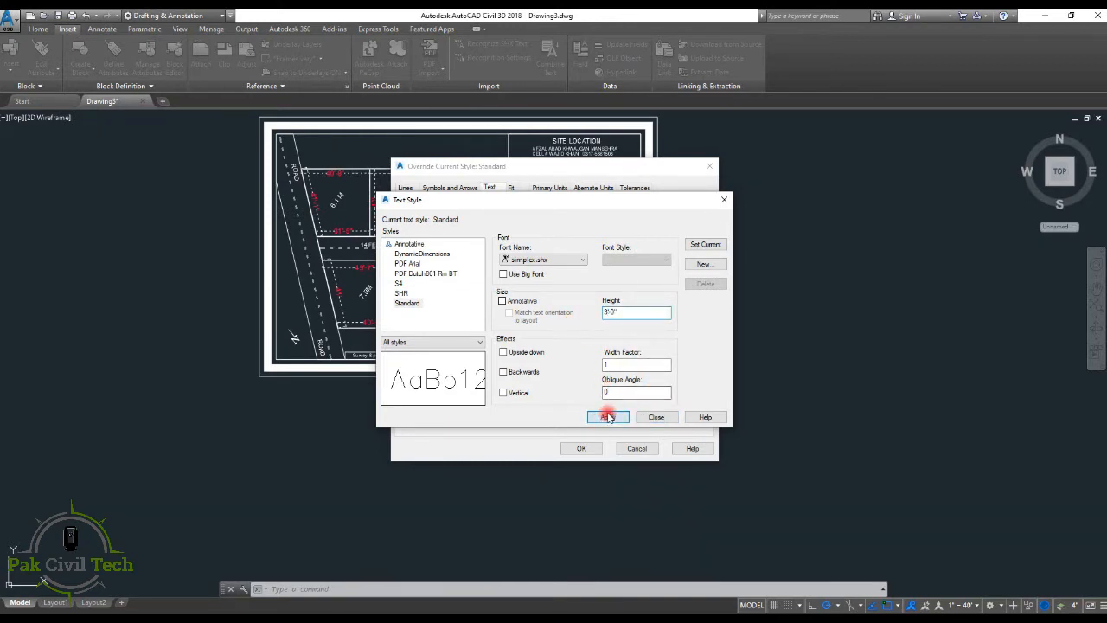
{"action": "left_click", "coordinate": [653, 417]}
{"action": "left_click", "coordinate": [594, 447]}
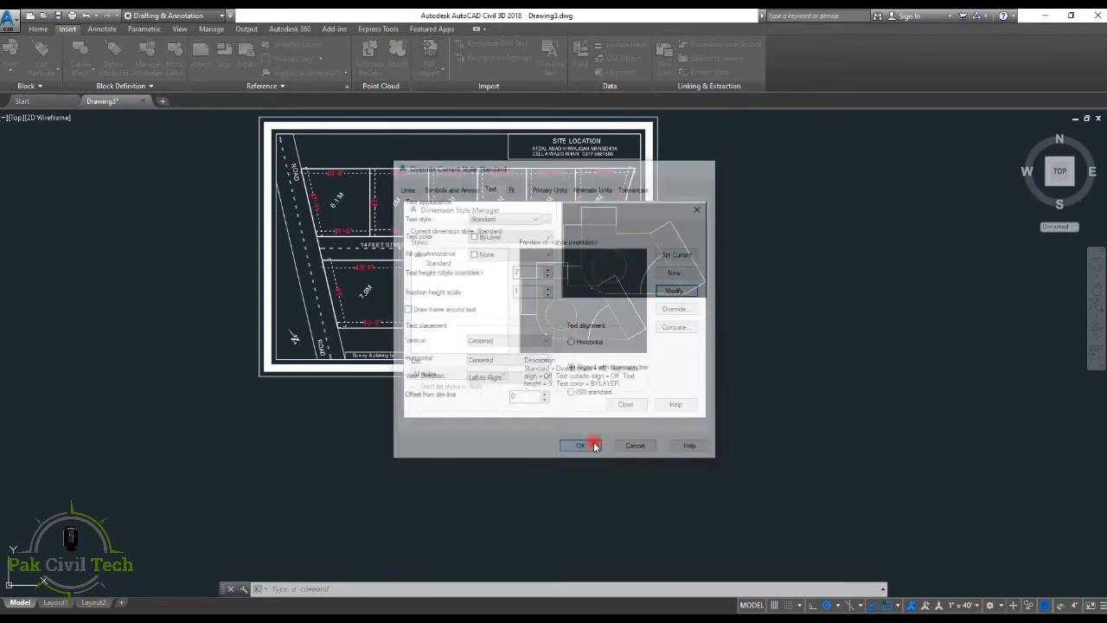
{"action": "left_click", "coordinate": [624, 399]}
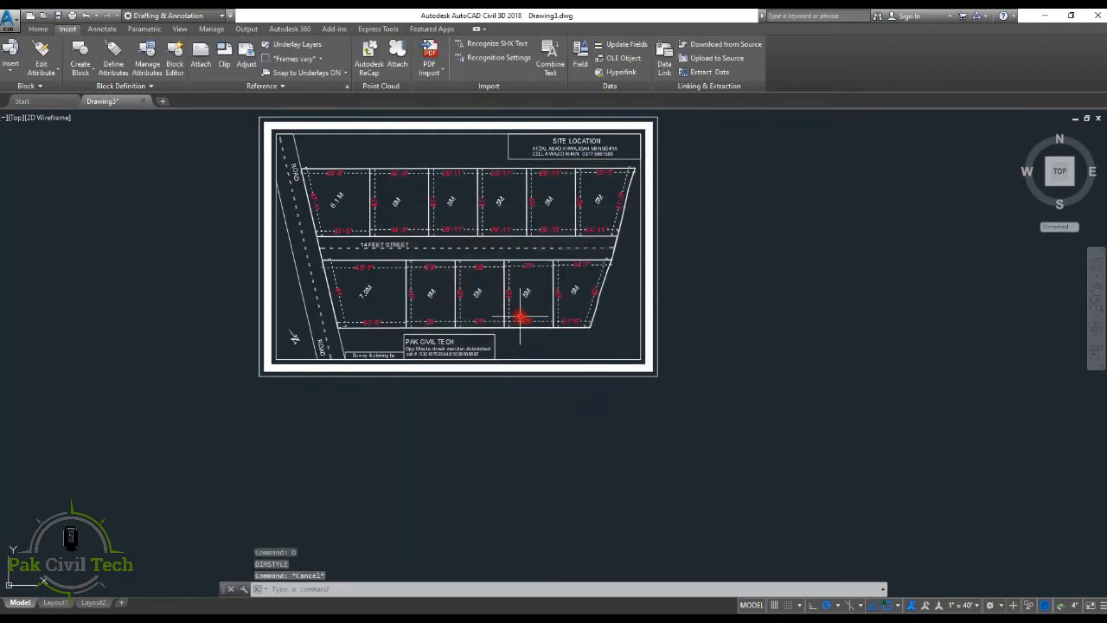
Check the street-side width of the middle 5M plot below the 14 feet street with an aligned dimension, without placing it
{"action": "type", "text": "da"}
{"action": "key", "text": "Return"}
{"action": "scroll", "coordinate": [447, 267], "scroll_direction": "up", "scroll_amount": 5}
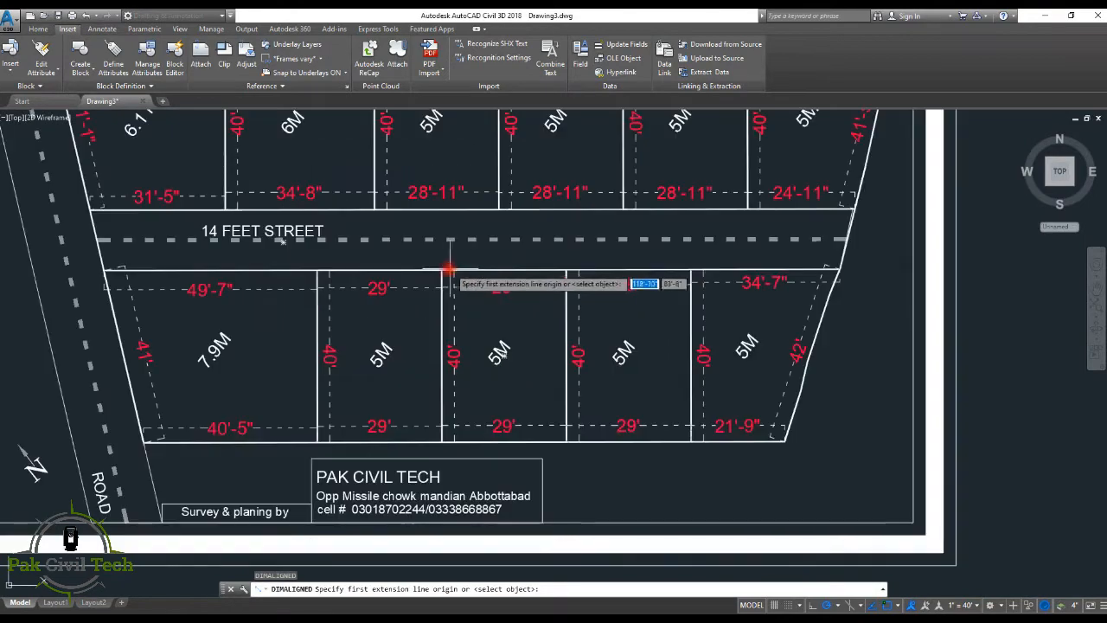
{"action": "left_click", "coordinate": [441, 270]}
{"action": "left_click", "coordinate": [566, 270]}
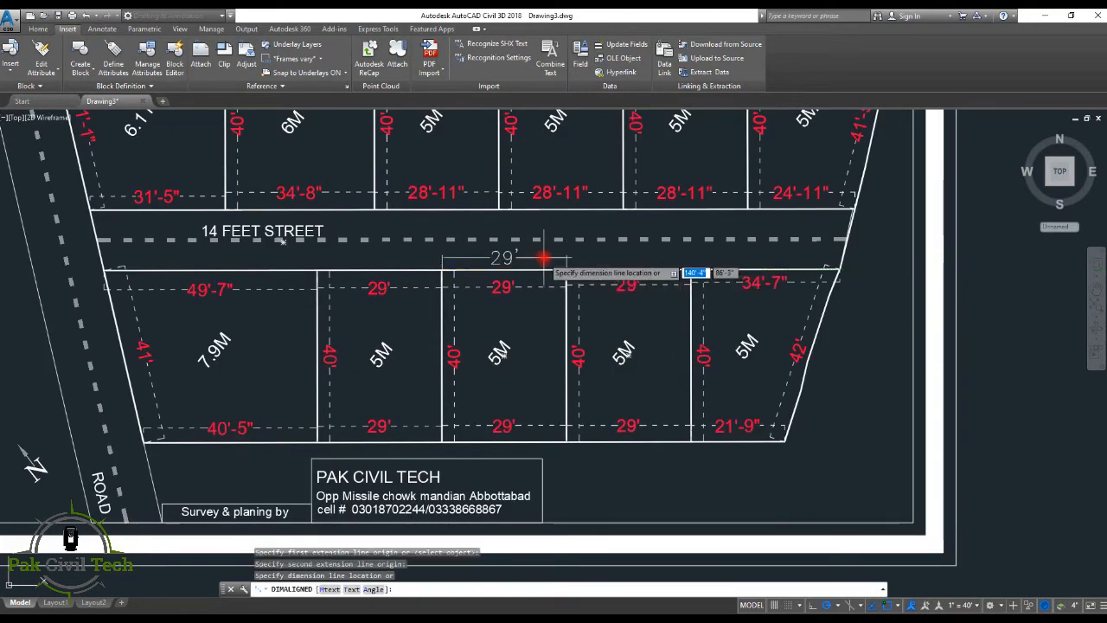
{"action": "scroll", "coordinate": [525, 256], "scroll_direction": "up", "scroll_amount": 4}
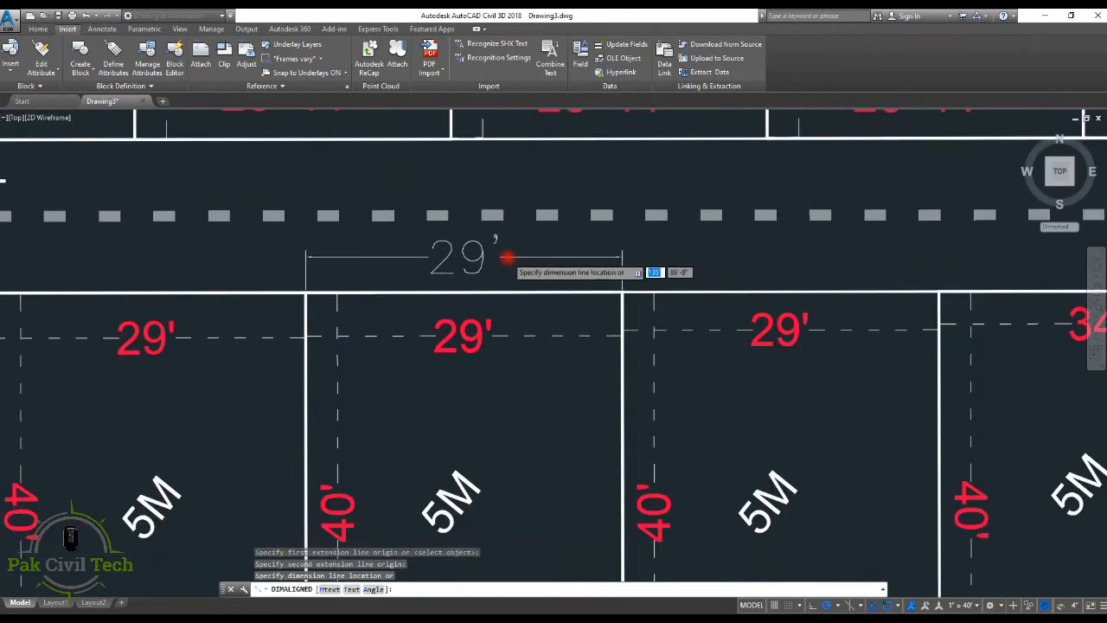
{"action": "scroll", "coordinate": [507, 253], "scroll_direction": "down", "scroll_amount": 6}
{"action": "scroll", "coordinate": [537, 268], "scroll_direction": "up", "scroll_amount": 5}
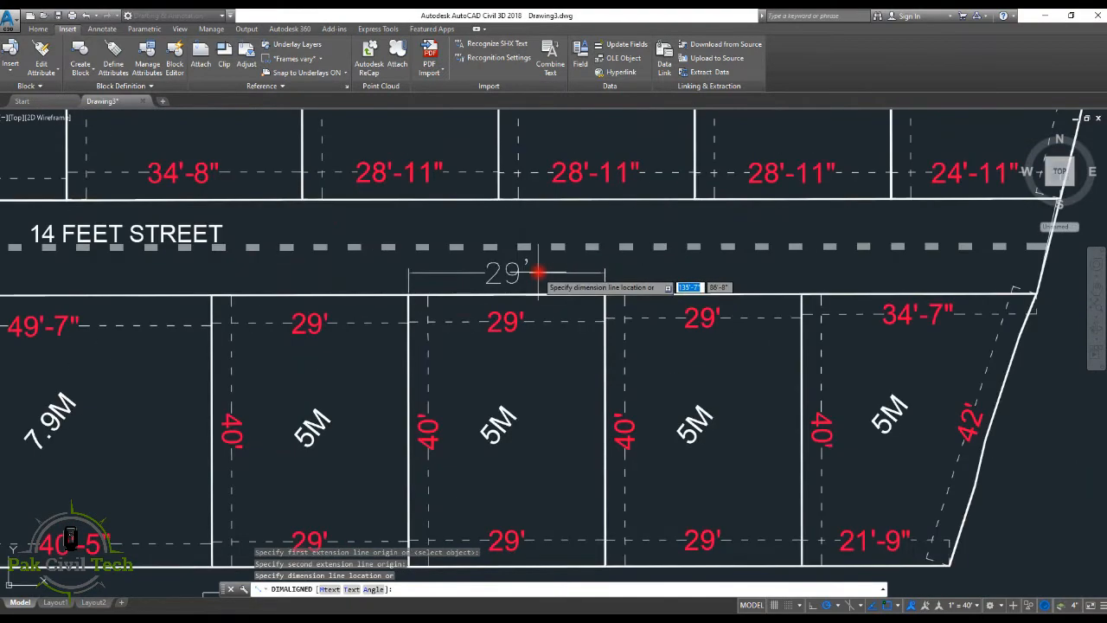
{"action": "scroll", "coordinate": [537, 273], "scroll_direction": "down", "scroll_amount": 4}
{"action": "middle_click_drag", "start_coordinate": [536, 276], "coordinate": [557, 287]}
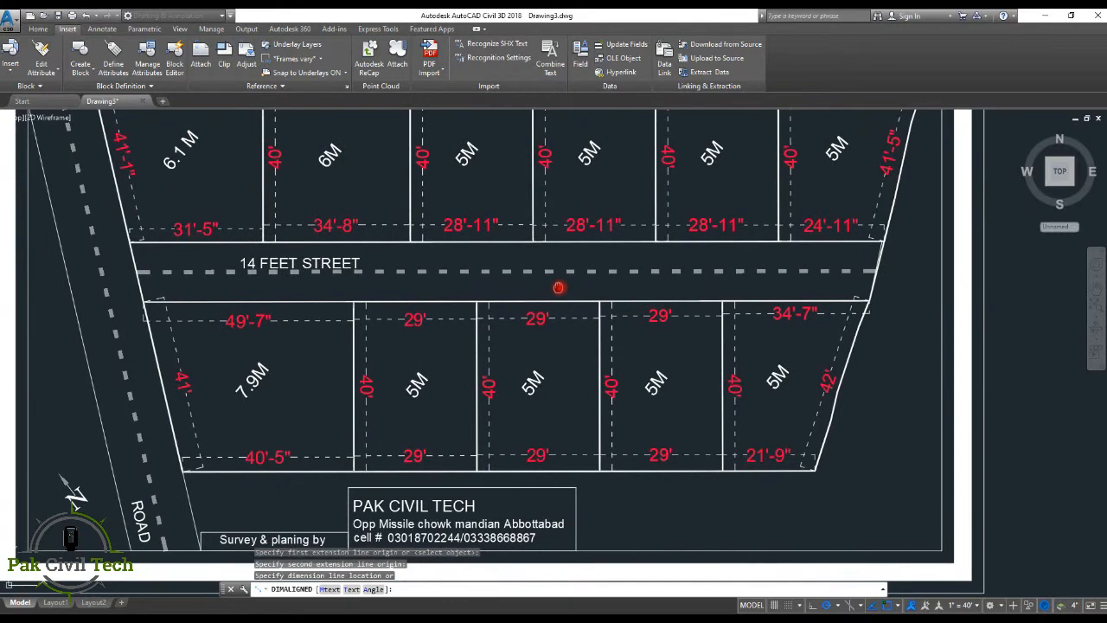
{"action": "middle_click_drag", "start_coordinate": [558, 287], "coordinate": [574, 323]}
{"action": "key", "text": "Escape"}
{"action": "key", "text": "Escape"}
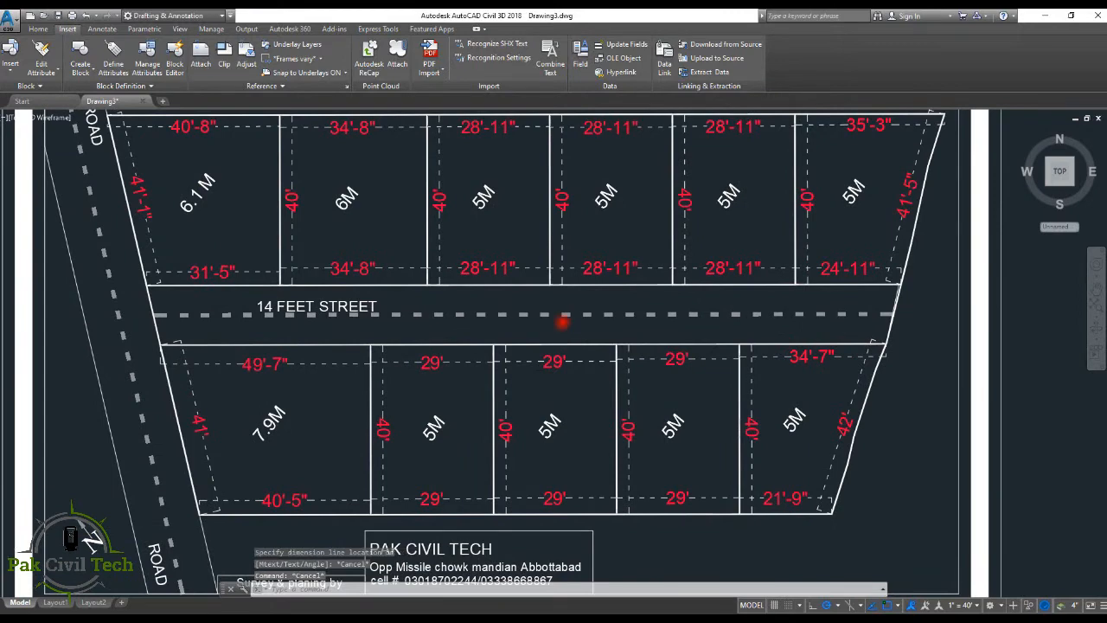
{"action": "scroll", "coordinate": [562, 322], "scroll_direction": "down", "scroll_amount": 4}
{"action": "scroll", "coordinate": [506, 312], "scroll_direction": "up", "scroll_amount": 5}
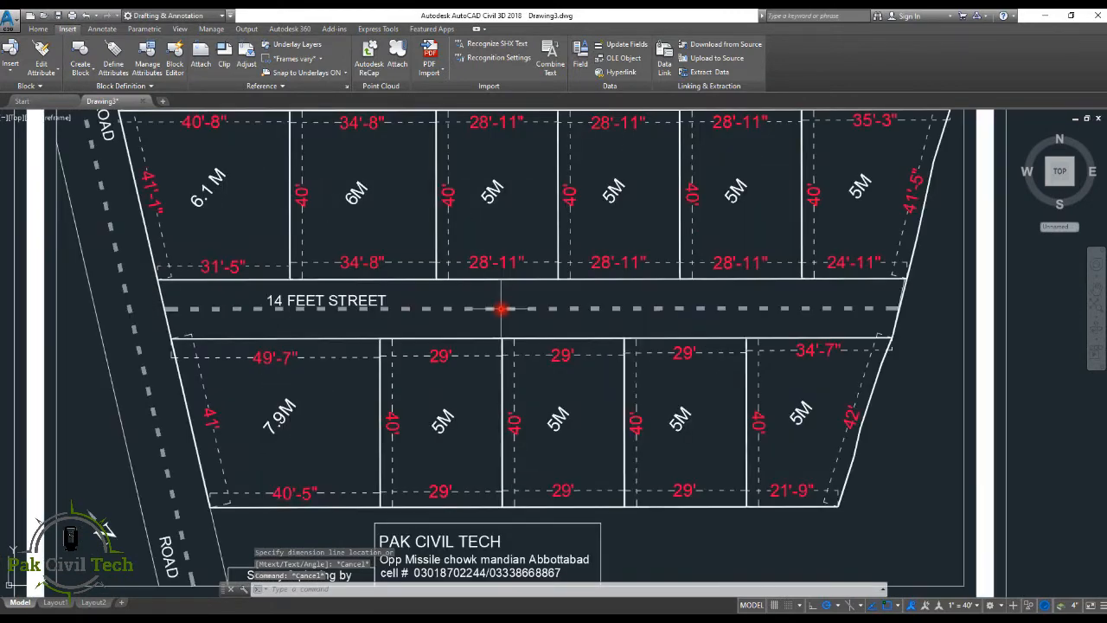
{"action": "middle_click_drag", "start_coordinate": [506, 313], "coordinate": [477, 297]}
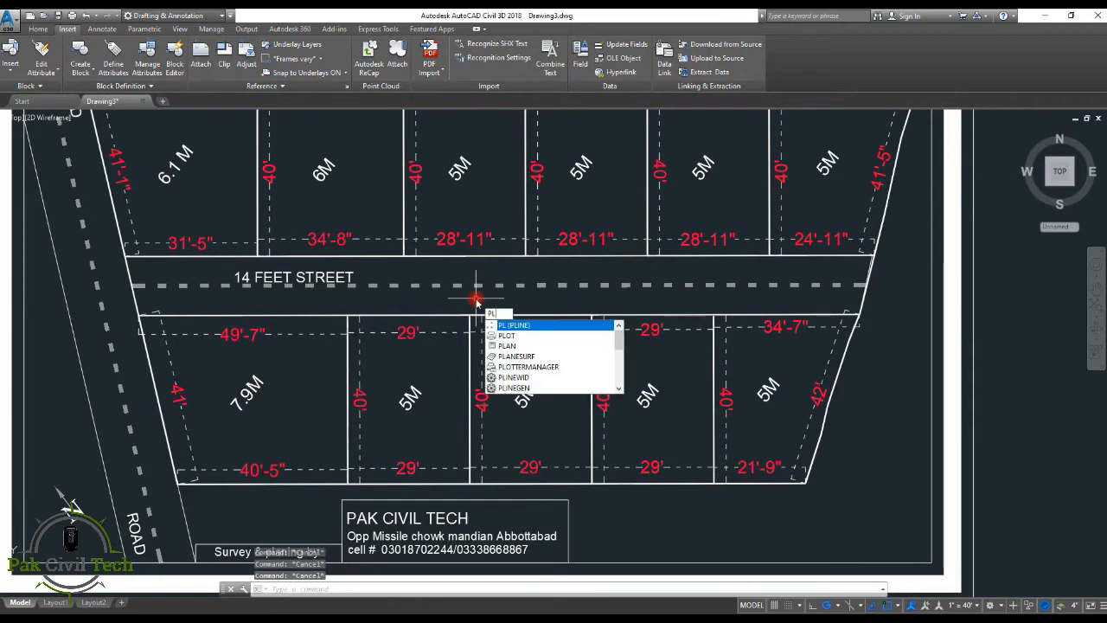
{"action": "key", "text": "Return"}
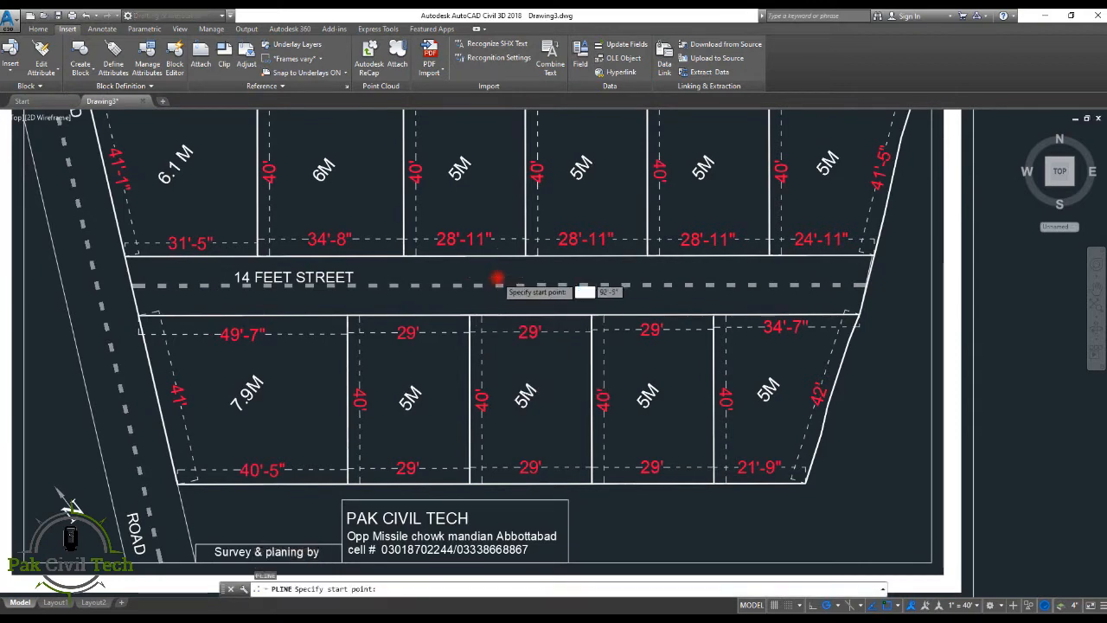
{"action": "scroll", "coordinate": [497, 292], "scroll_direction": "down", "scroll_amount": 4}
{"action": "scroll", "coordinate": [506, 298], "scroll_direction": "up", "scroll_amount": 7}
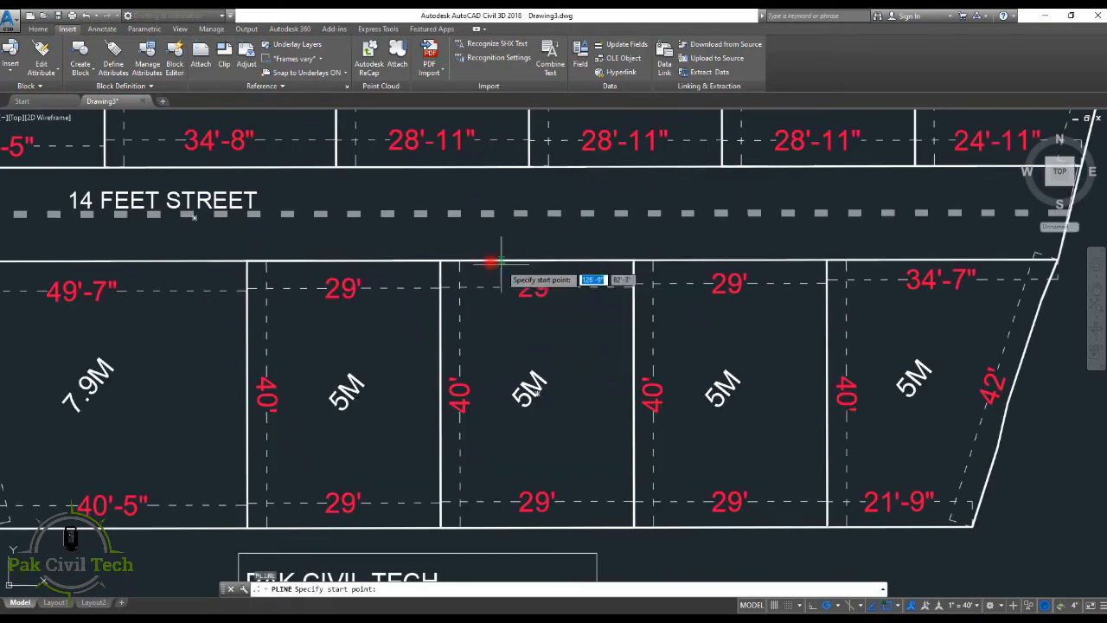
{"action": "left_click", "coordinate": [442, 260]}
{"action": "key", "text": "Escape"}
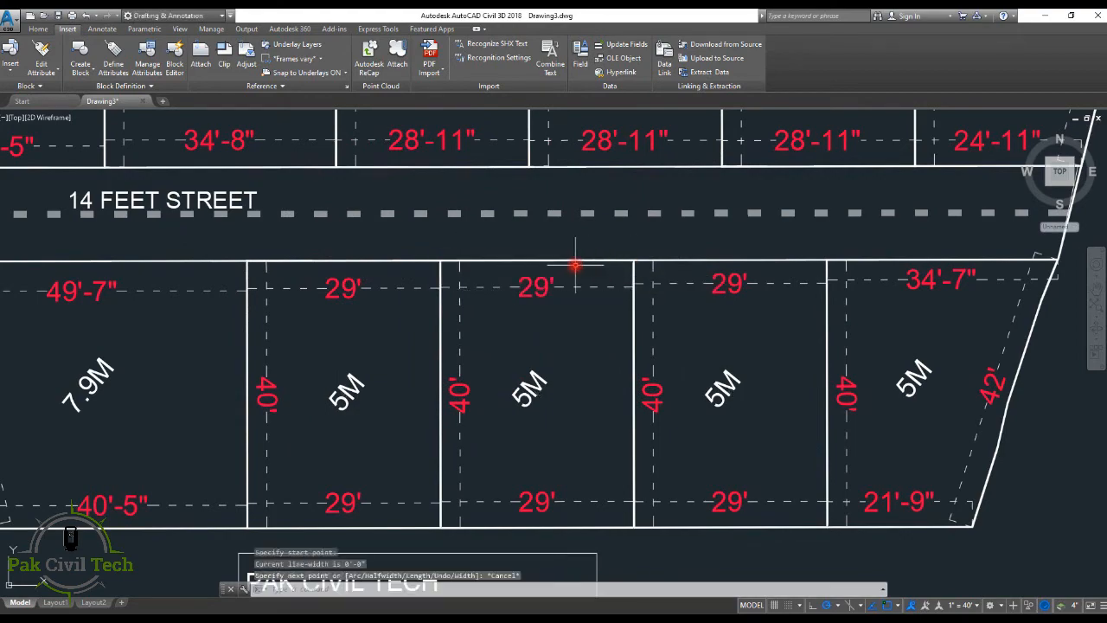
{"action": "scroll", "coordinate": [573, 267], "scroll_direction": "down", "scroll_amount": 4}
{"action": "scroll", "coordinate": [562, 277], "scroll_direction": "up", "scroll_amount": 3}
{"action": "middle_click_drag", "start_coordinate": [559, 284], "coordinate": [511, 286]}
{"action": "key", "text": "Escape"}
{"action": "key", "text": "Escape"}
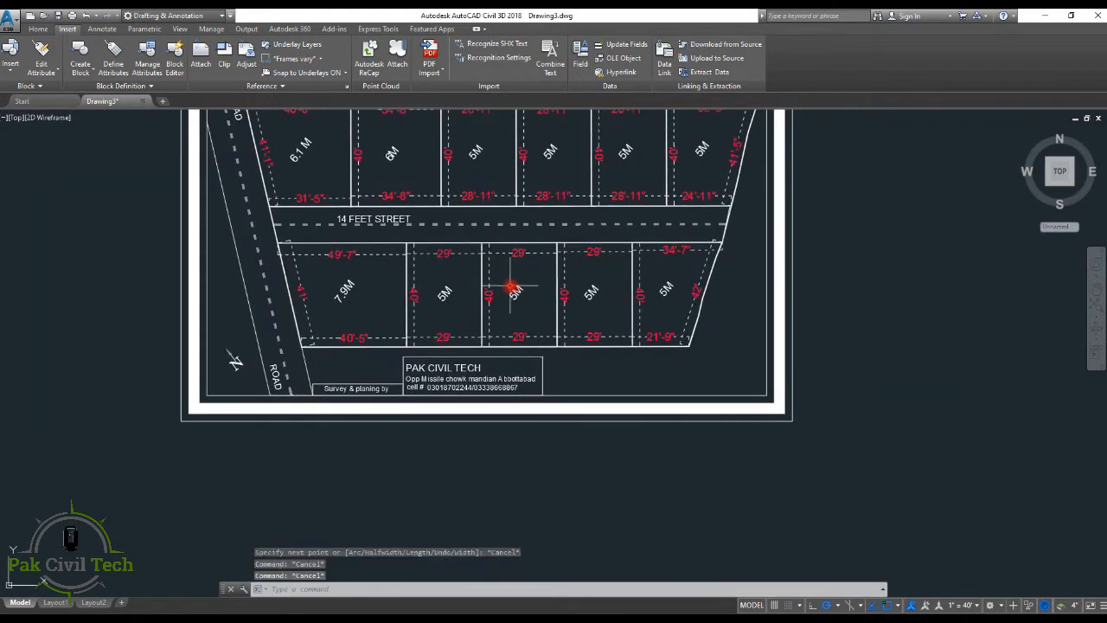
Draw a horizontal reference polyline 29' long in the empty space below the layout's lower-right corner
{"action": "type", "text": "pl"}
{"action": "key", "text": "Return"}
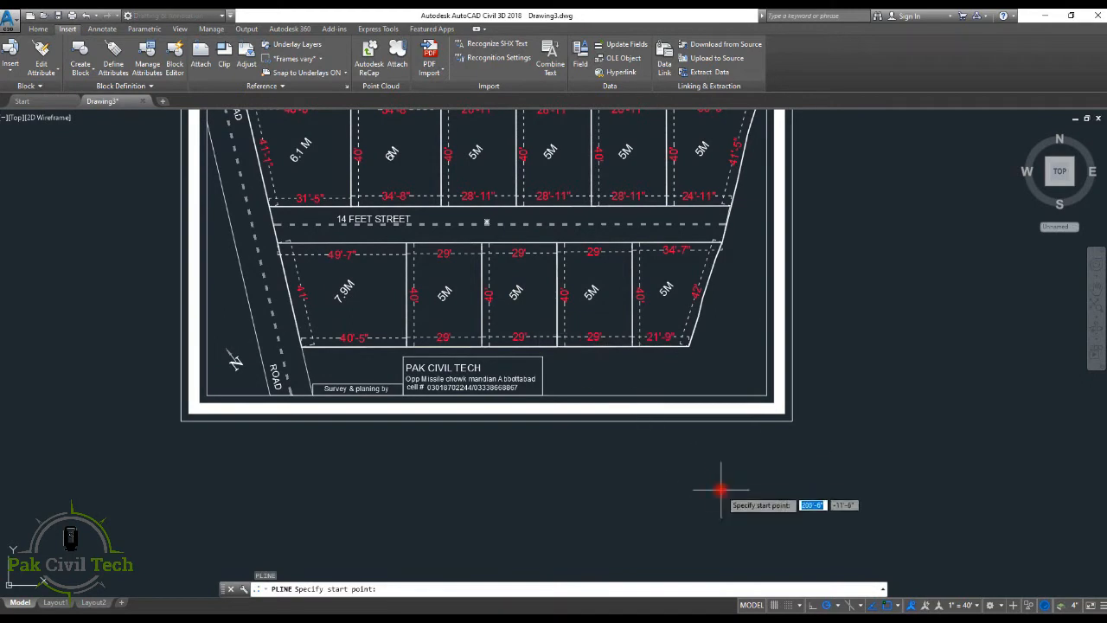
{"action": "left_click", "coordinate": [714, 482]}
{"action": "middle_click_drag", "start_coordinate": [836, 471], "coordinate": [713, 471]}
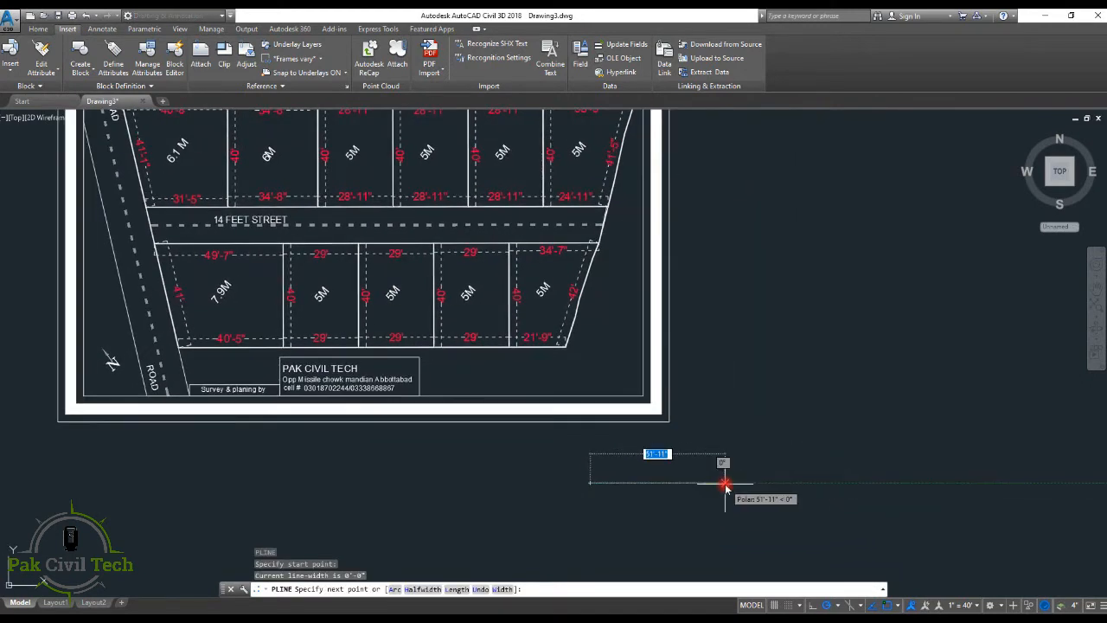
{"action": "type", "text": "29"}
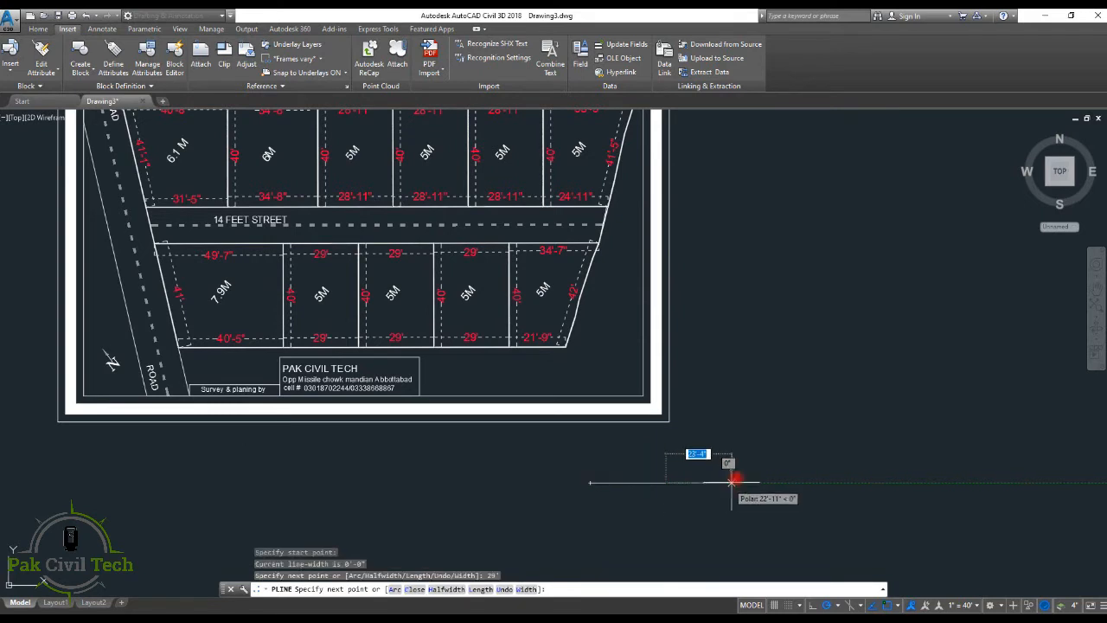
{"action": "key", "text": "Return"}
{"action": "key", "text": "Escape"}
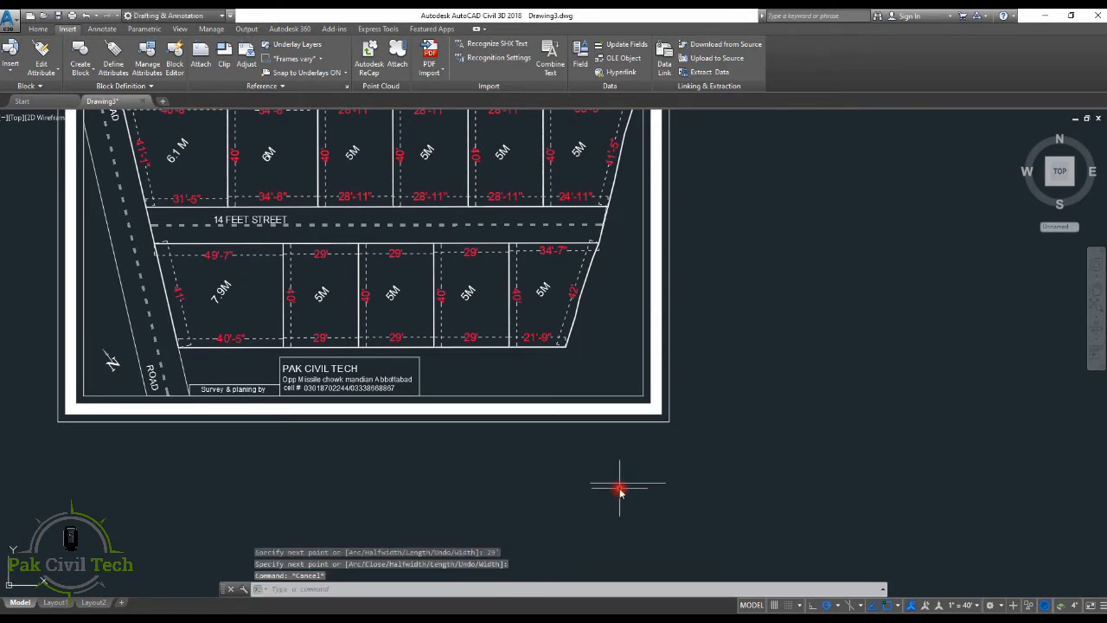
Measure the reference polyline's length with an aligned dimension on the object, without placing the dimension
{"action": "type", "text": "dal"}
{"action": "key", "text": "Return"}
{"action": "key", "text": "Return"}
{"action": "left_click", "coordinate": [621, 479]}
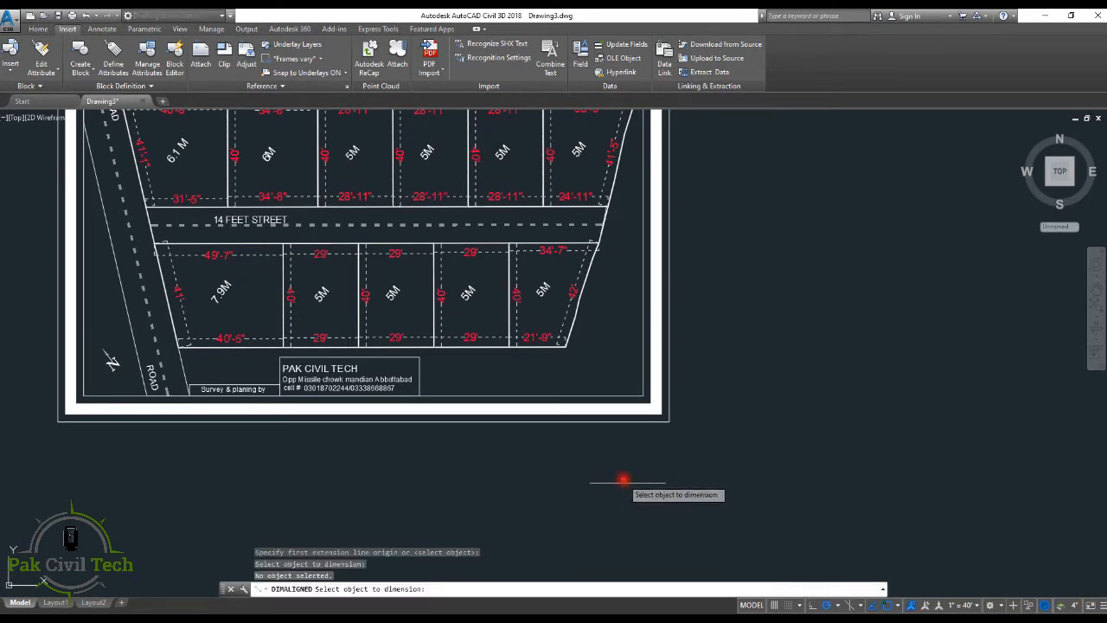
{"action": "left_click", "coordinate": [621, 482]}
{"action": "scroll", "coordinate": [627, 458], "scroll_direction": "up", "scroll_amount": 3}
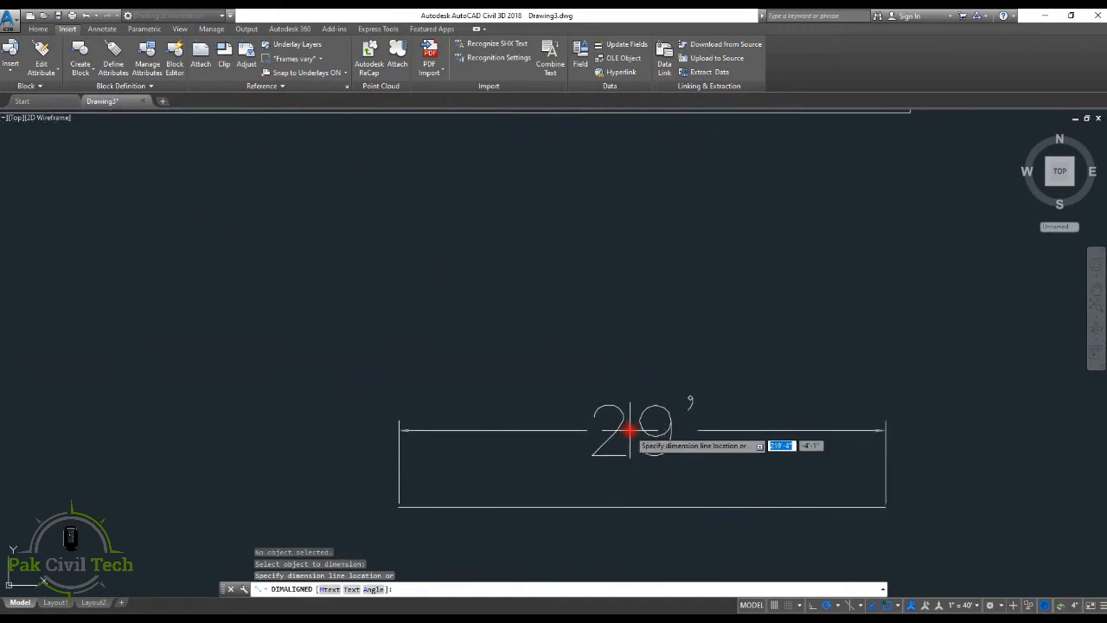
{"action": "scroll", "coordinate": [636, 437], "scroll_direction": "down", "scroll_amount": 5}
{"action": "key", "text": "Escape"}
{"action": "key", "text": "Escape"}
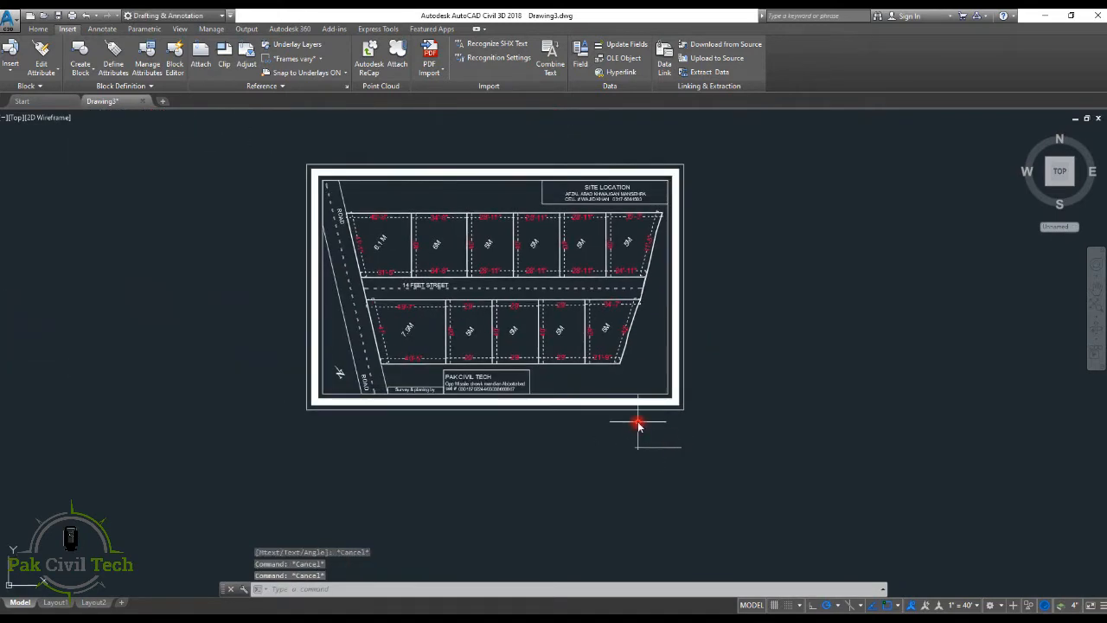
Start aligning the entire plot layout, matching the street-side left corner of the middle 5M plot to the reference line's left end
{"action": "type", "text": "al"}
{"action": "key", "text": "Return"}
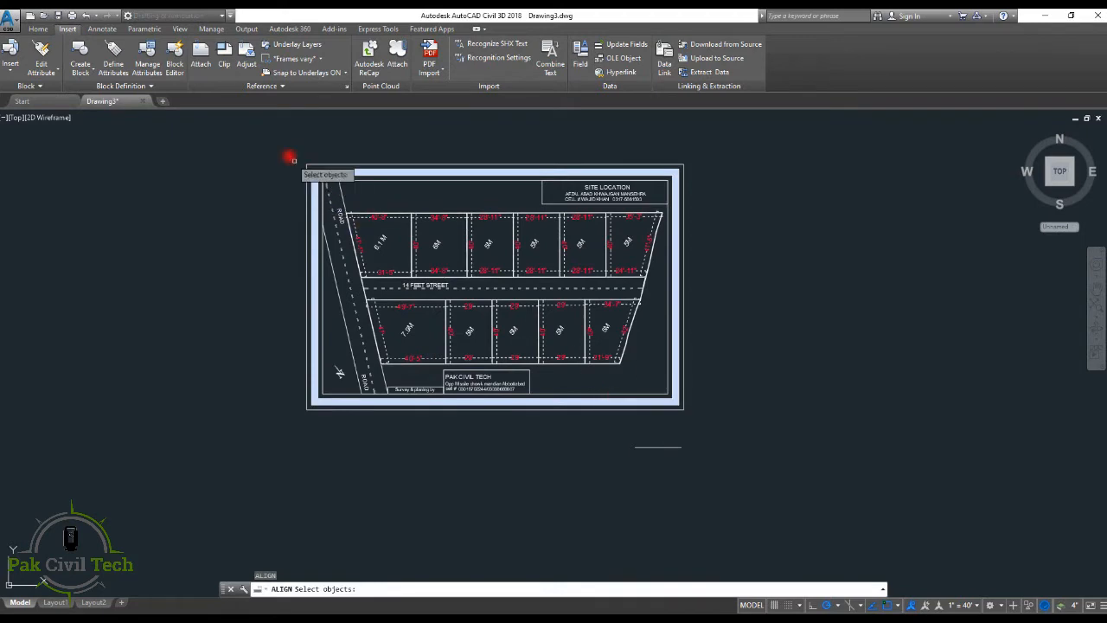
{"action": "left_click", "coordinate": [263, 130]}
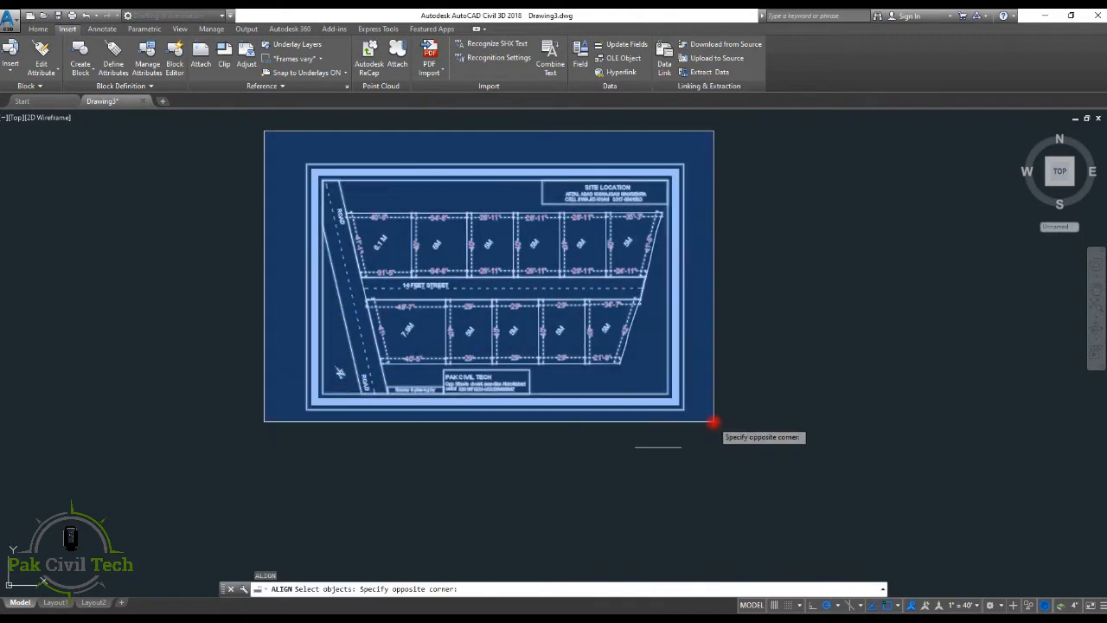
{"action": "left_click", "coordinate": [712, 422]}
{"action": "key", "text": "Return"}
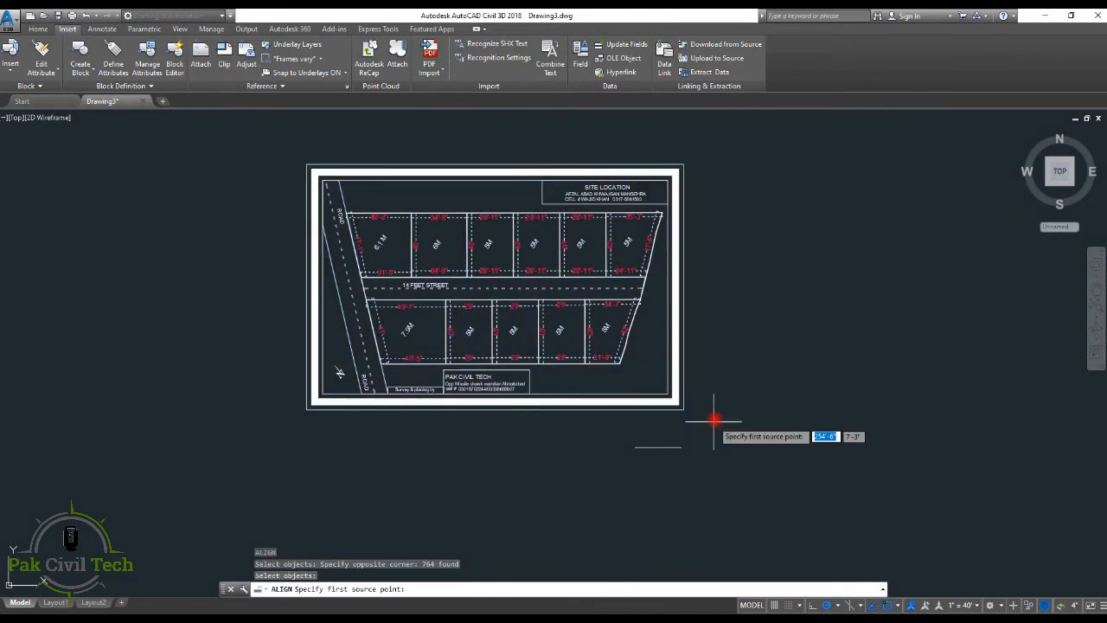
{"action": "scroll", "coordinate": [506, 319], "scroll_direction": "up", "scroll_amount": 6}
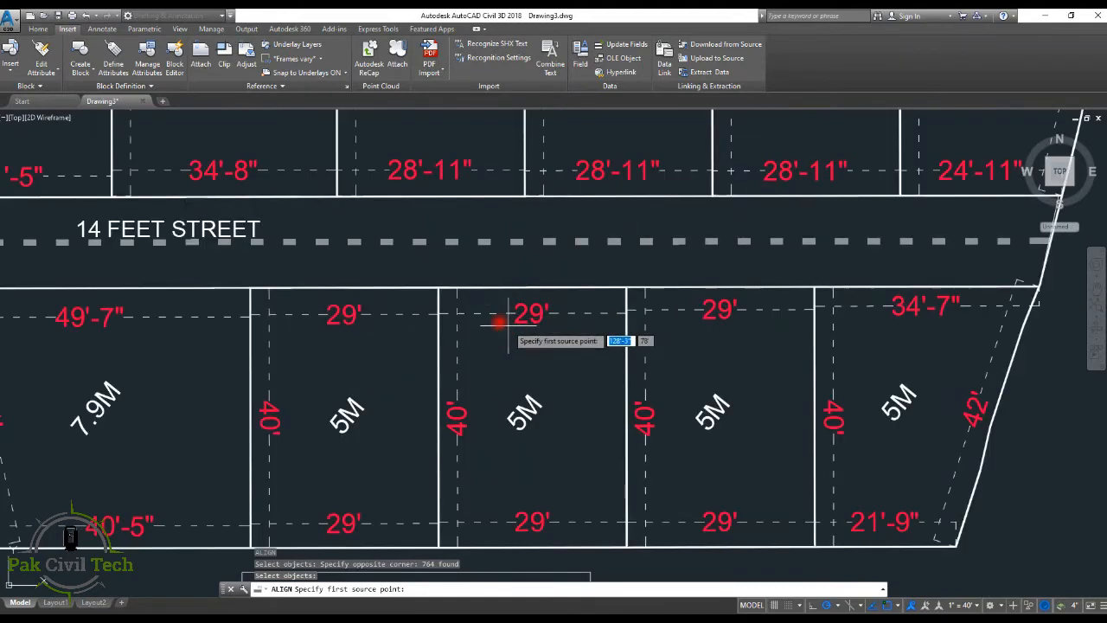
{"action": "left_click", "coordinate": [439, 289]}
{"action": "scroll", "coordinate": [556, 251], "scroll_direction": "down", "scroll_amount": 6}
{"action": "scroll", "coordinate": [595, 314], "scroll_direction": "up", "scroll_amount": 4}
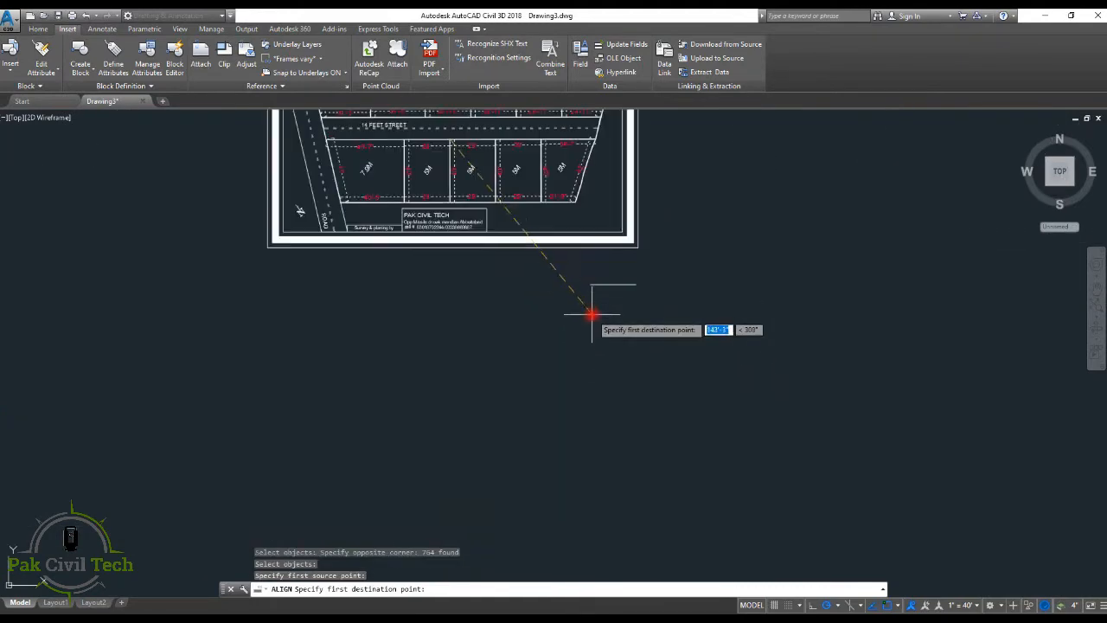
{"action": "left_click", "coordinate": [589, 283]}
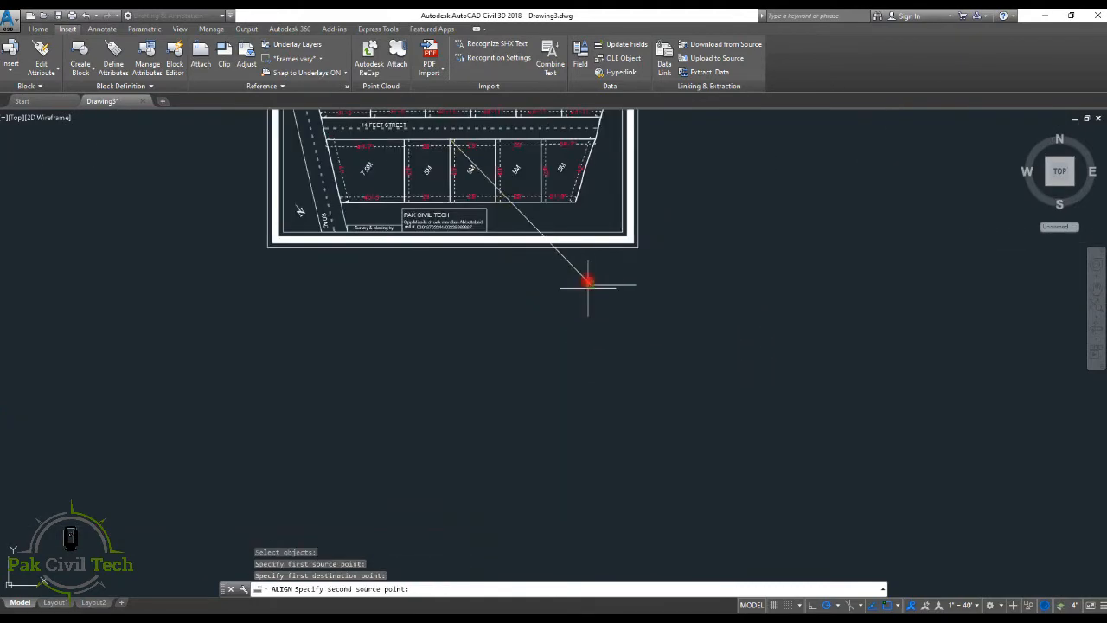
Match the plot's street-side right corner to the reference line's right end and scale the layout to the alignment points
{"action": "left_click", "coordinate": [501, 145]}
{"action": "left_click", "coordinate": [634, 284]}
{"action": "key", "text": "Return"}
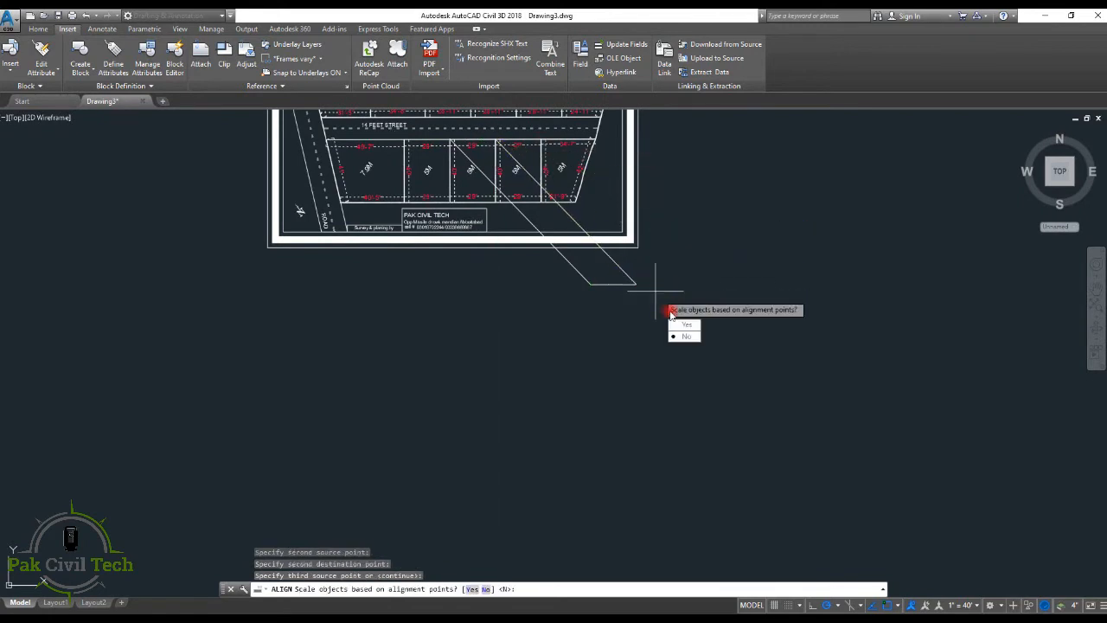
{"action": "key", "text": "y"}
{"action": "key", "text": "Return"}
{"action": "key", "text": "Escape"}
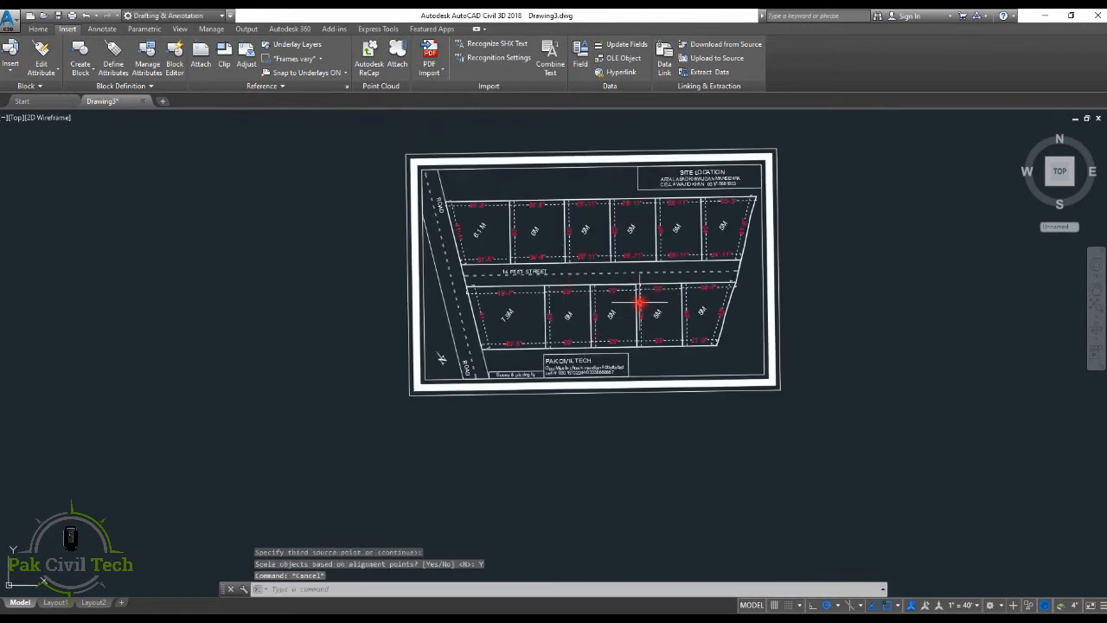
Delete the 29' reference polyline lying along the street side of the middle 5M plot
{"action": "left_click", "coordinate": [581, 284]}
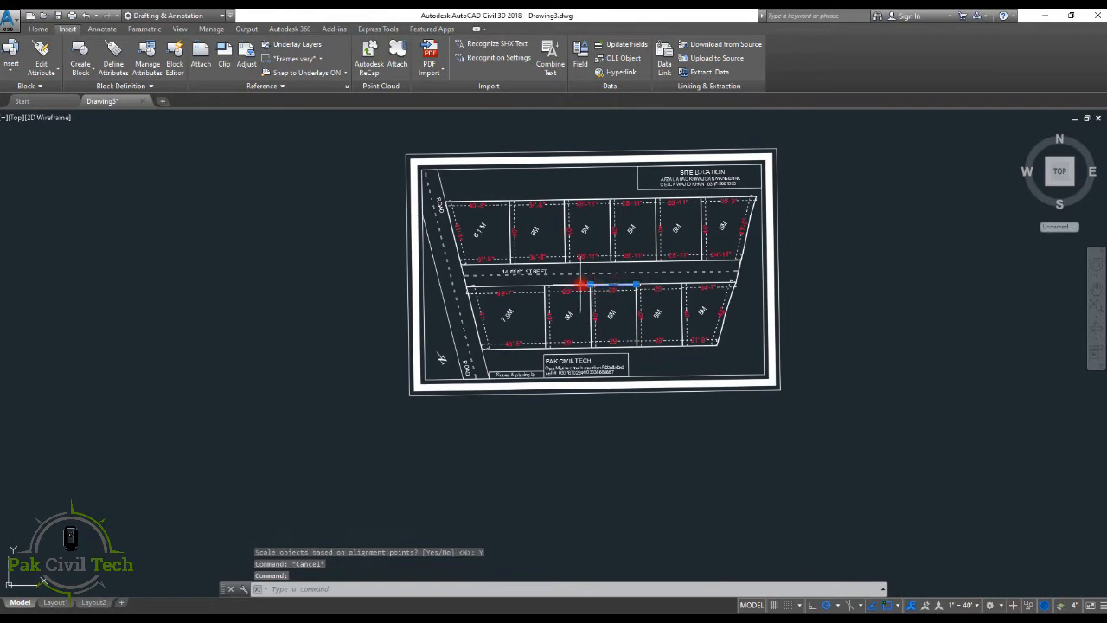
{"action": "scroll", "coordinate": [610, 280], "scroll_direction": "up", "scroll_amount": 10}
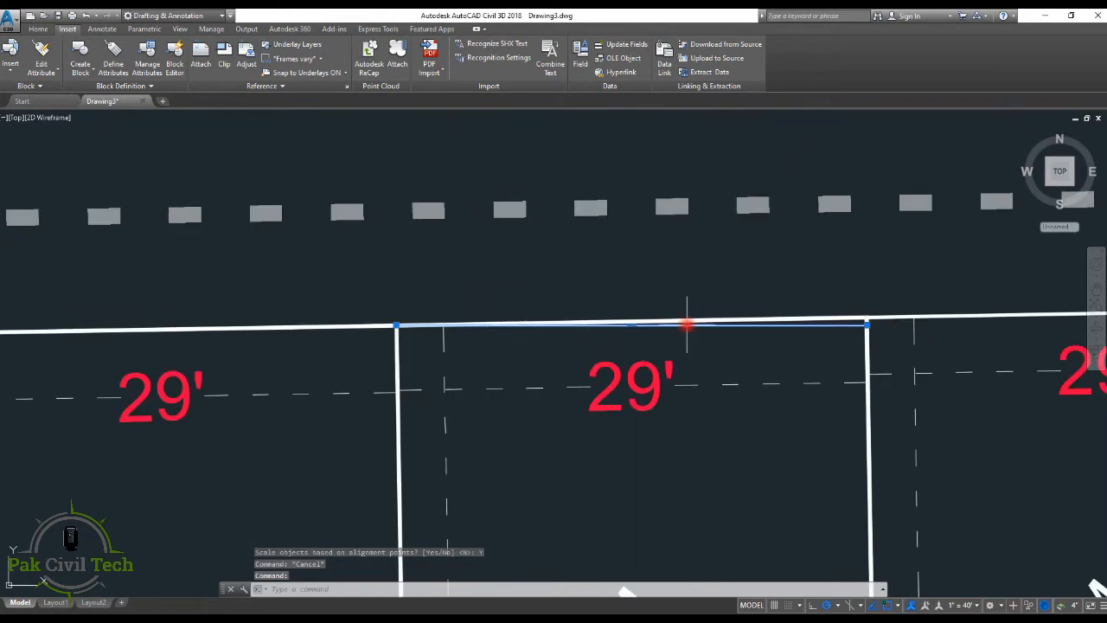
{"action": "key", "text": "Delete"}
{"action": "scroll", "coordinate": [732, 342], "scroll_direction": "down", "scroll_amount": 10}
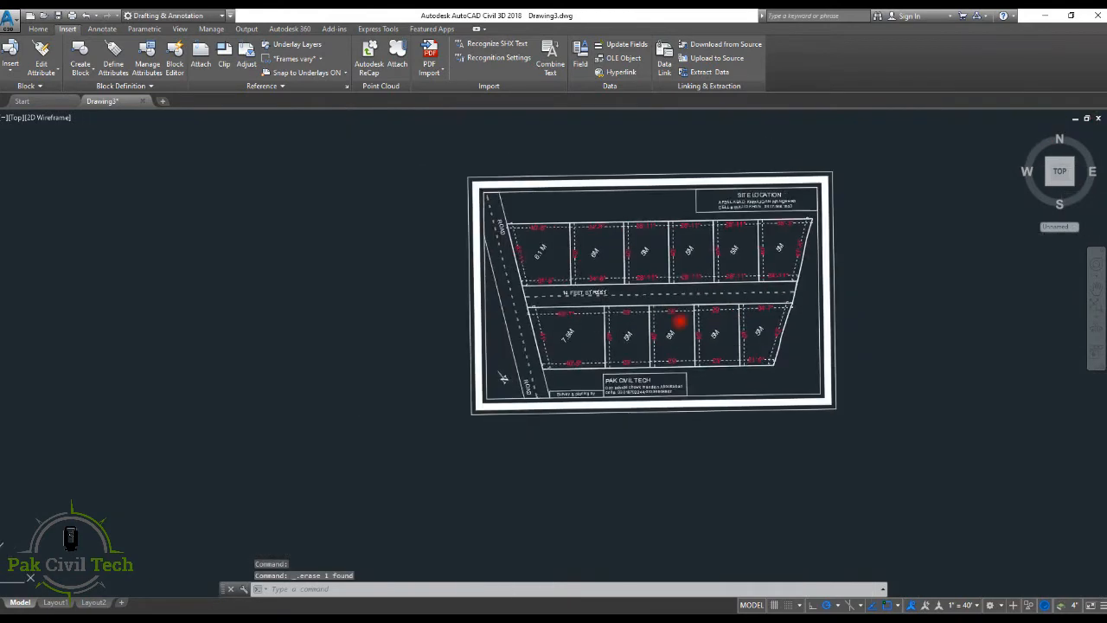
{"action": "key", "text": "Escape"}
{"action": "key", "text": "Escape"}
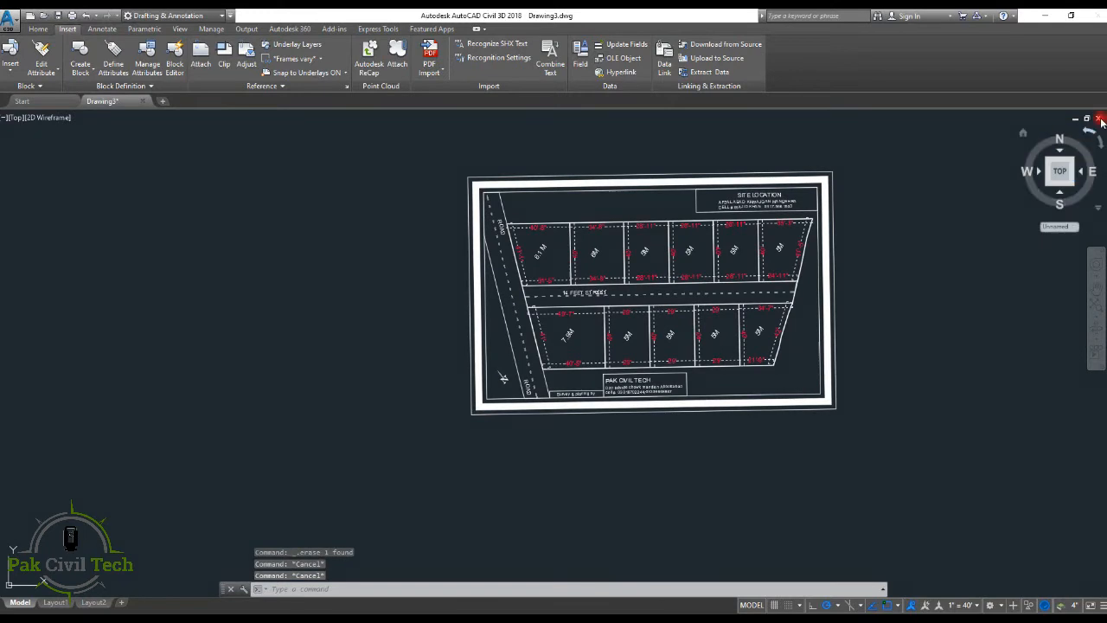
Close the plot layout drawing and start a new blank drawing
{"action": "left_click", "coordinate": [1099, 119]}
{"action": "left_click", "coordinate": [571, 341]}
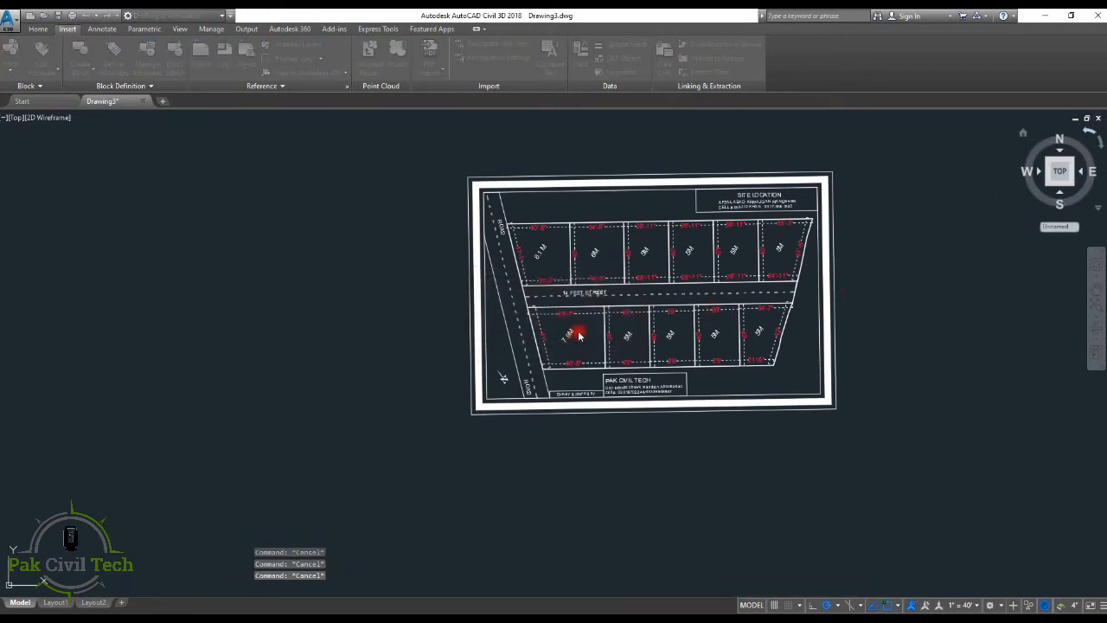
{"action": "left_click", "coordinate": [262, 208]}
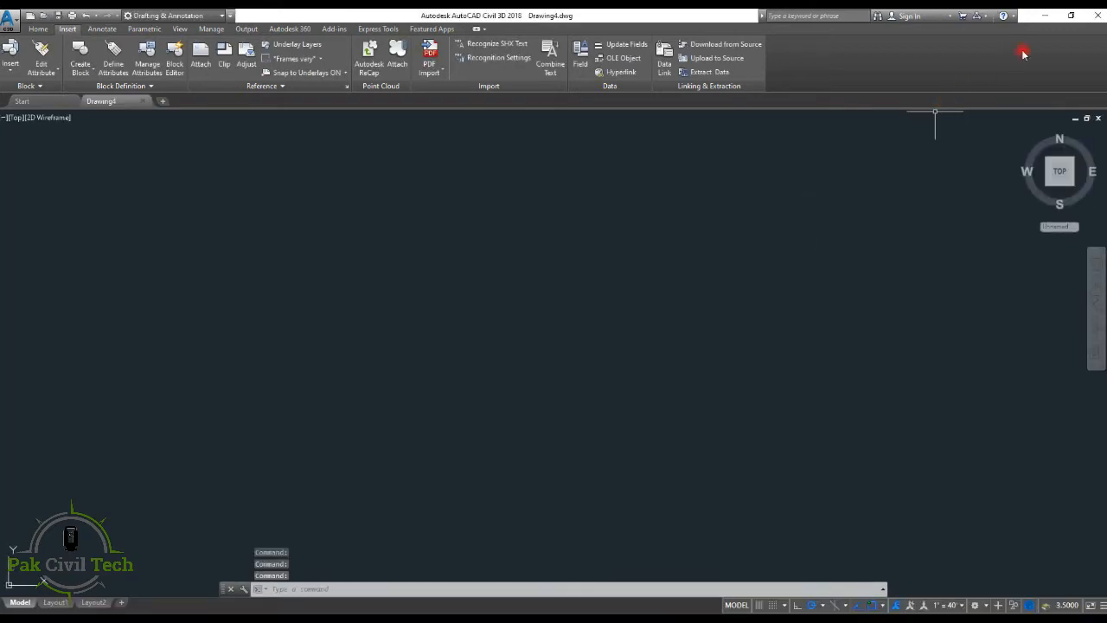
Attach the jpj image from the Desktop with a relative path and rotation 0, specifying its insertion point and scale on-screen
{"action": "left_click", "coordinate": [38, 29]}
{"action": "key", "text": "Escape"}
{"action": "left_click", "coordinate": [69, 29]}
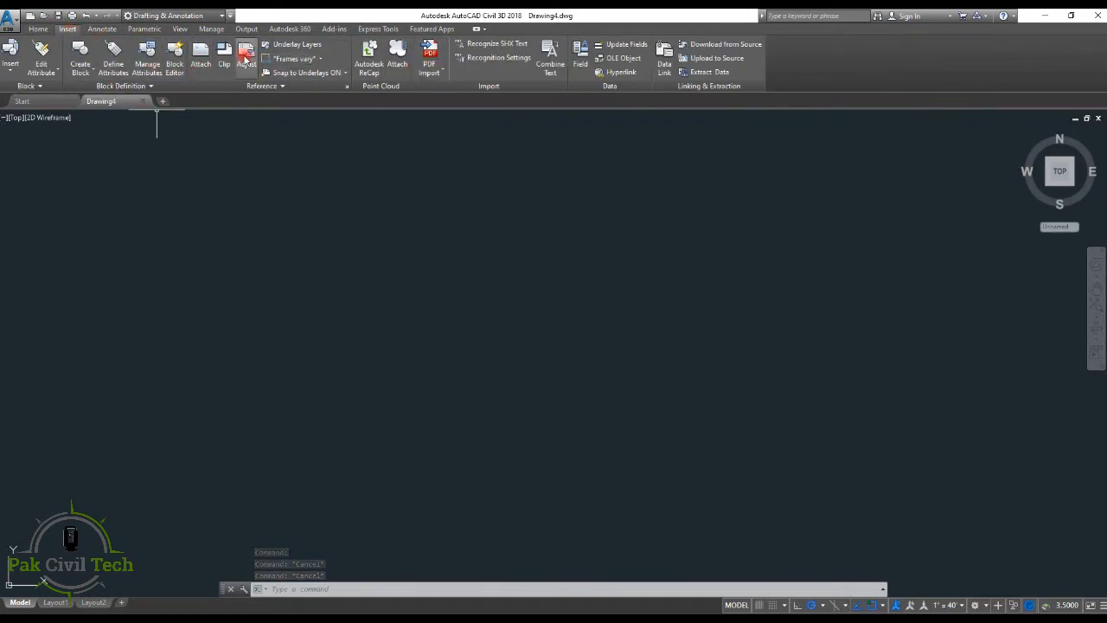
{"action": "left_click", "coordinate": [201, 56]}
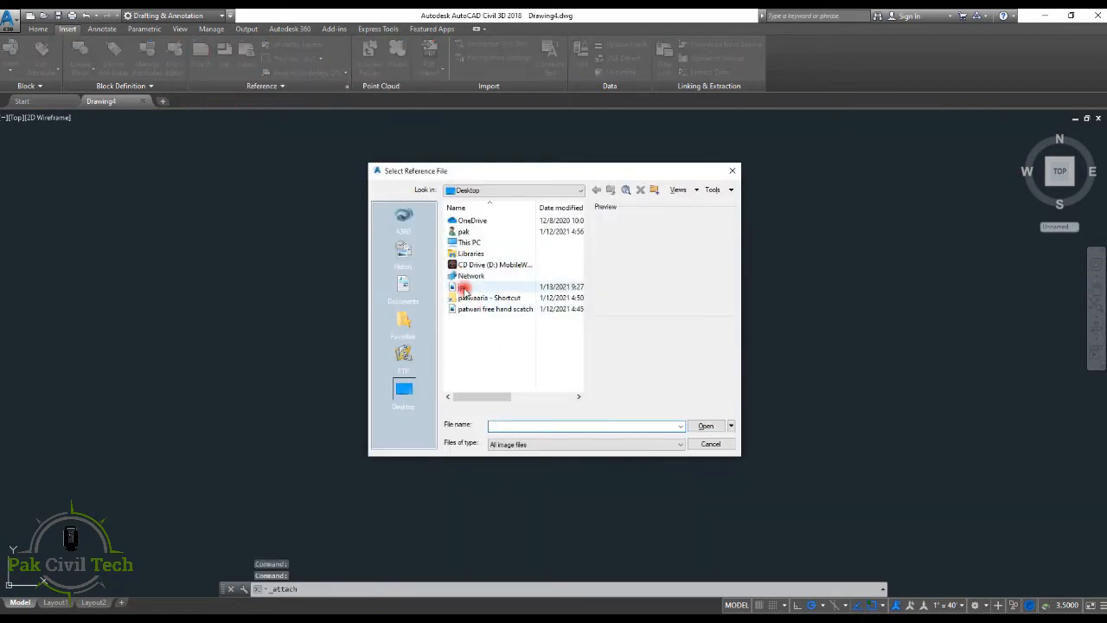
{"action": "left_click", "coordinate": [461, 287]}
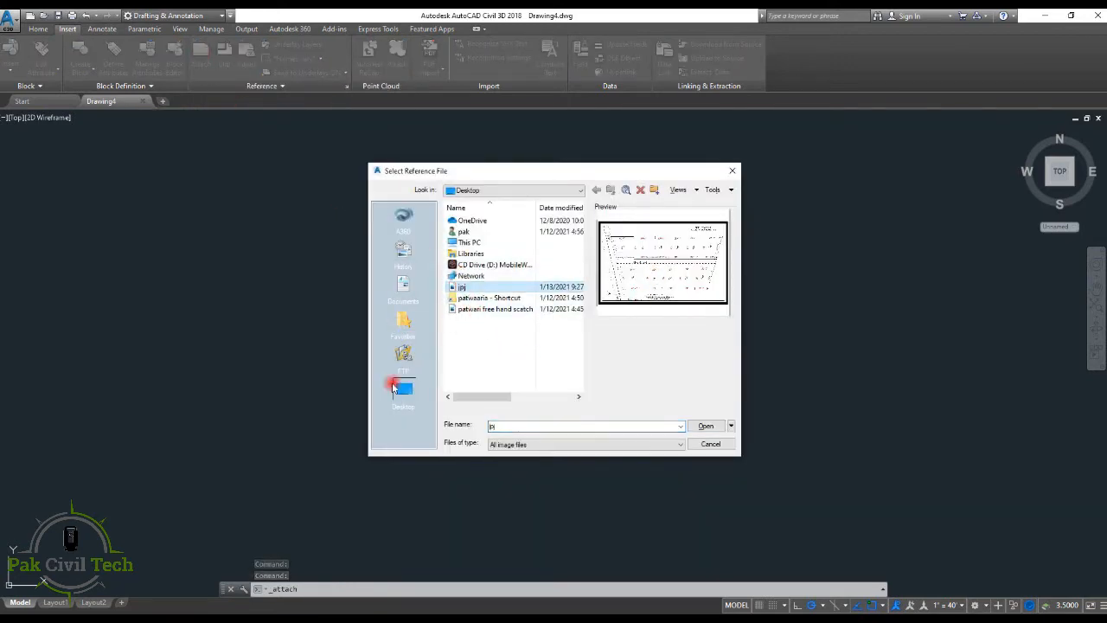
{"action": "left_click", "coordinate": [706, 428]}
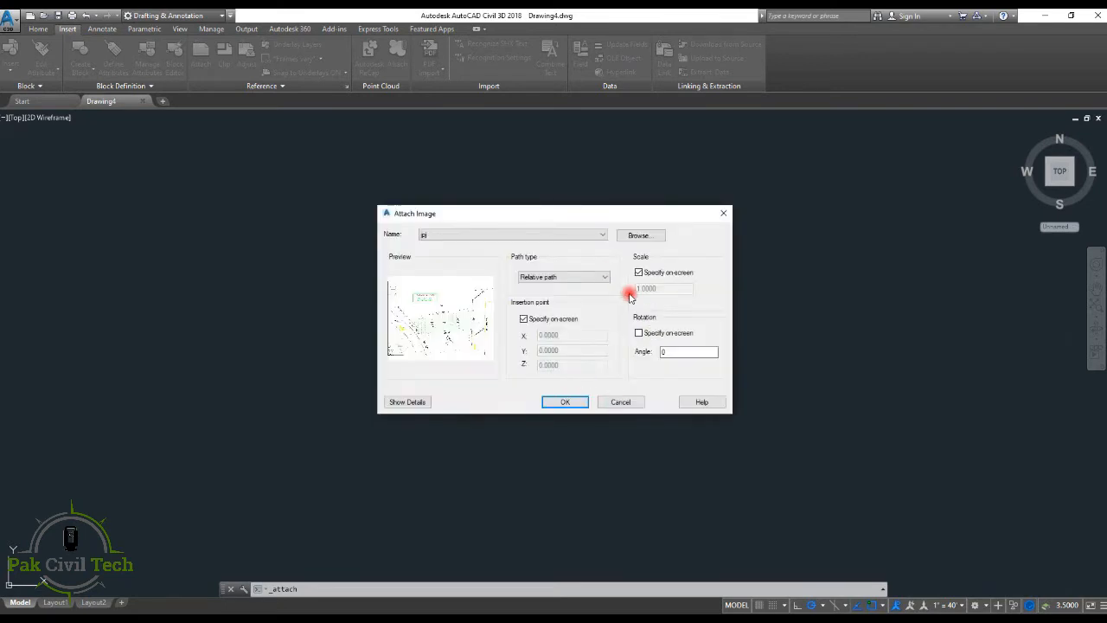
{"action": "left_click", "coordinate": [567, 402]}
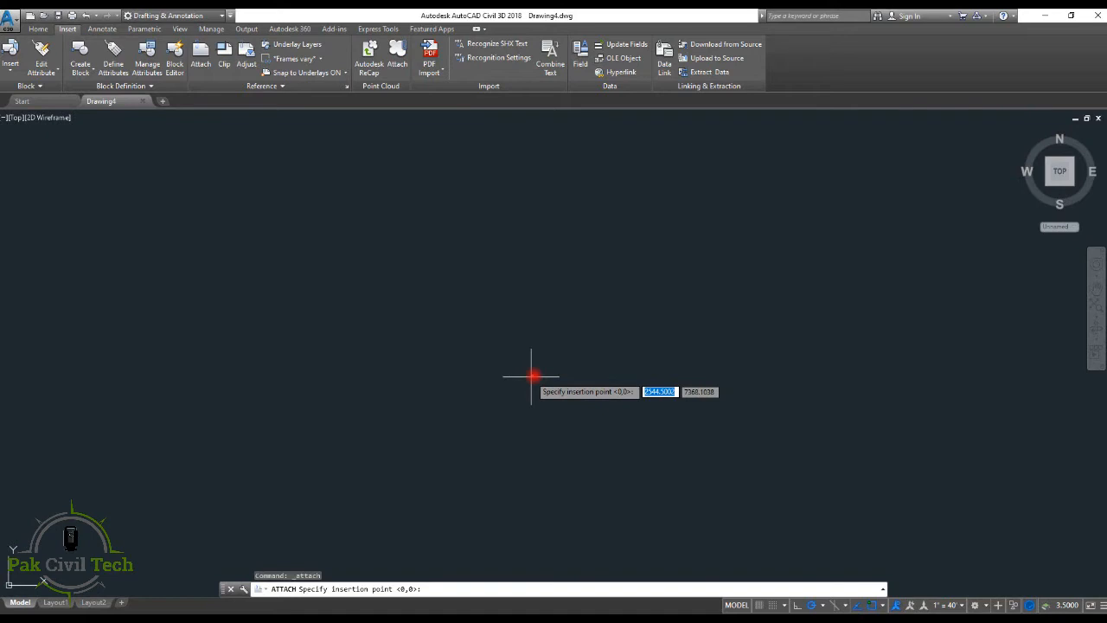
{"action": "left_click", "coordinate": [418, 376]}
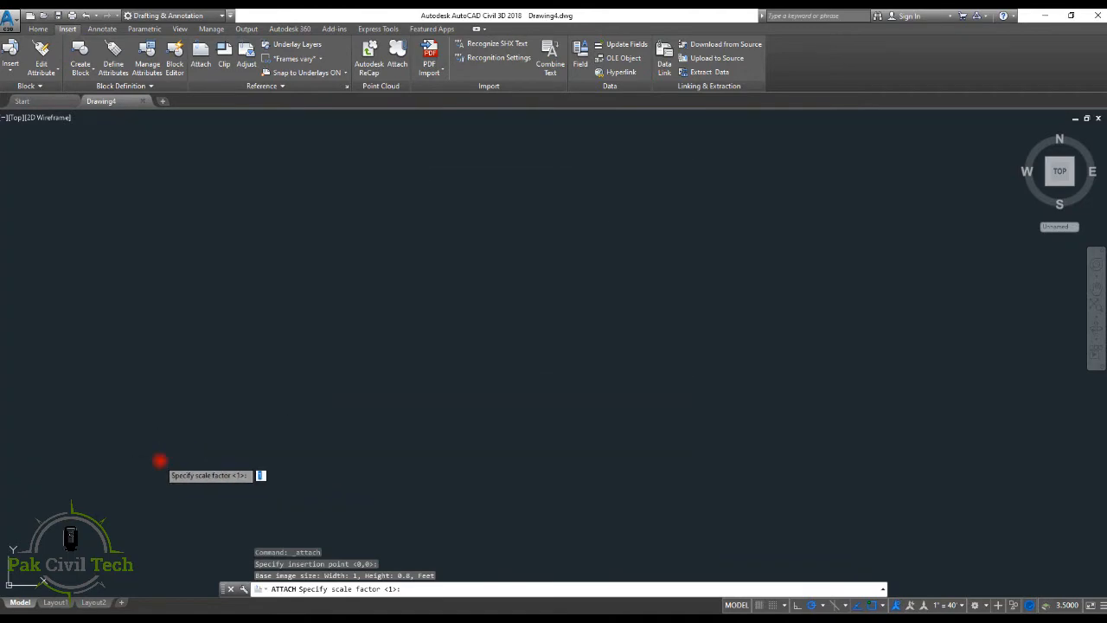
{"action": "left_click", "coordinate": [160, 460]}
{"action": "key", "text": "Escape"}
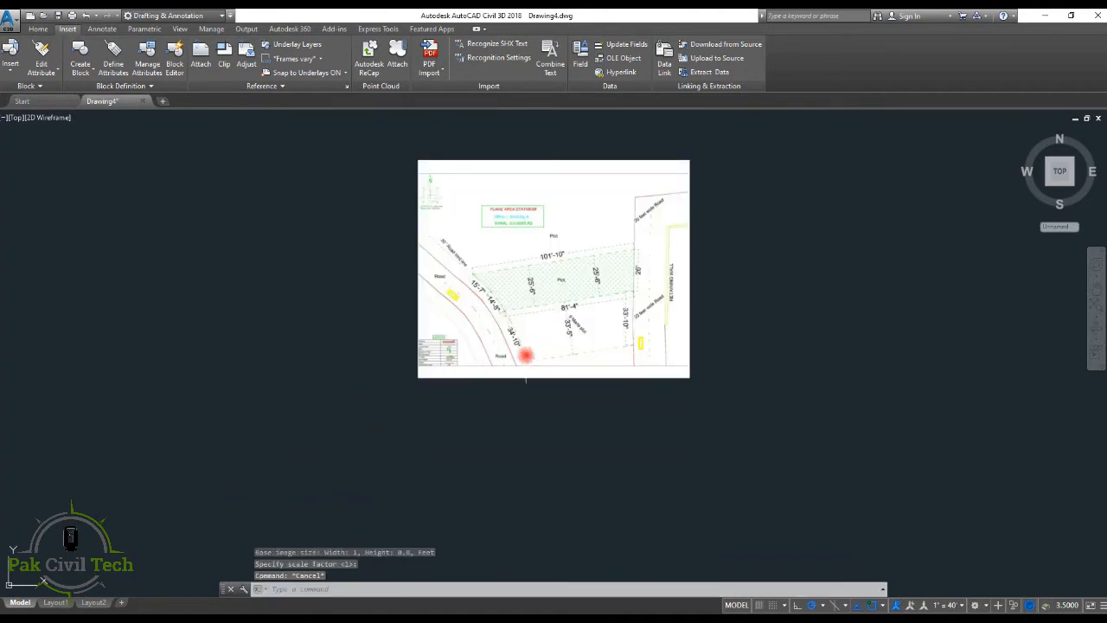
Examine the attached plan image, including the hatched plot, its written dimensions and the adjoining roads
{"action": "scroll", "coordinate": [512, 277], "scroll_direction": "up", "scroll_amount": 4}
{"action": "scroll", "coordinate": [502, 256], "scroll_direction": "down", "scroll_amount": 4}
{"action": "middle_click_drag", "start_coordinate": [511, 279], "coordinate": [464, 287]}
{"action": "scroll", "coordinate": [494, 302], "scroll_direction": "up", "scroll_amount": 4}
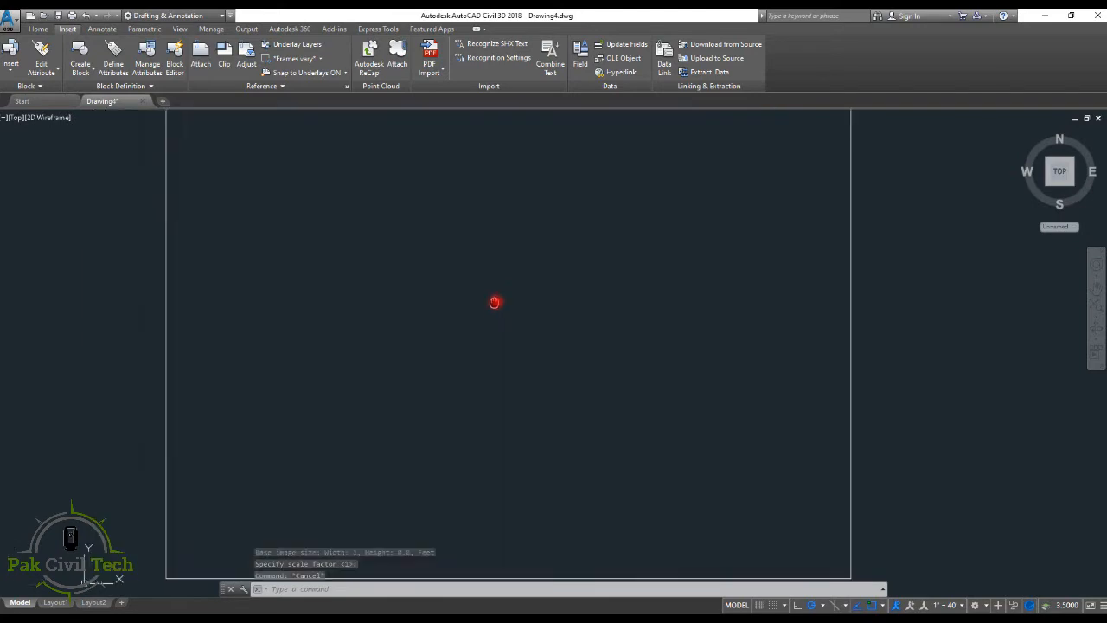
{"action": "scroll", "coordinate": [495, 301], "scroll_direction": "down", "scroll_amount": 2}
{"action": "key", "text": "Escape"}
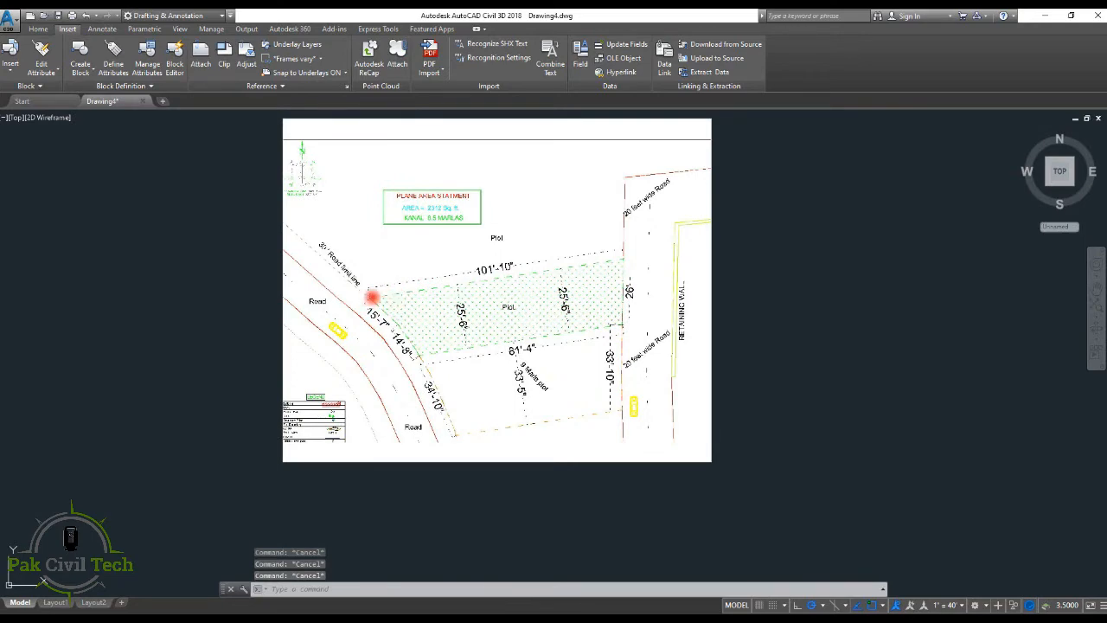
{"action": "middle_click_drag", "start_coordinate": [435, 289], "coordinate": [442, 302]}
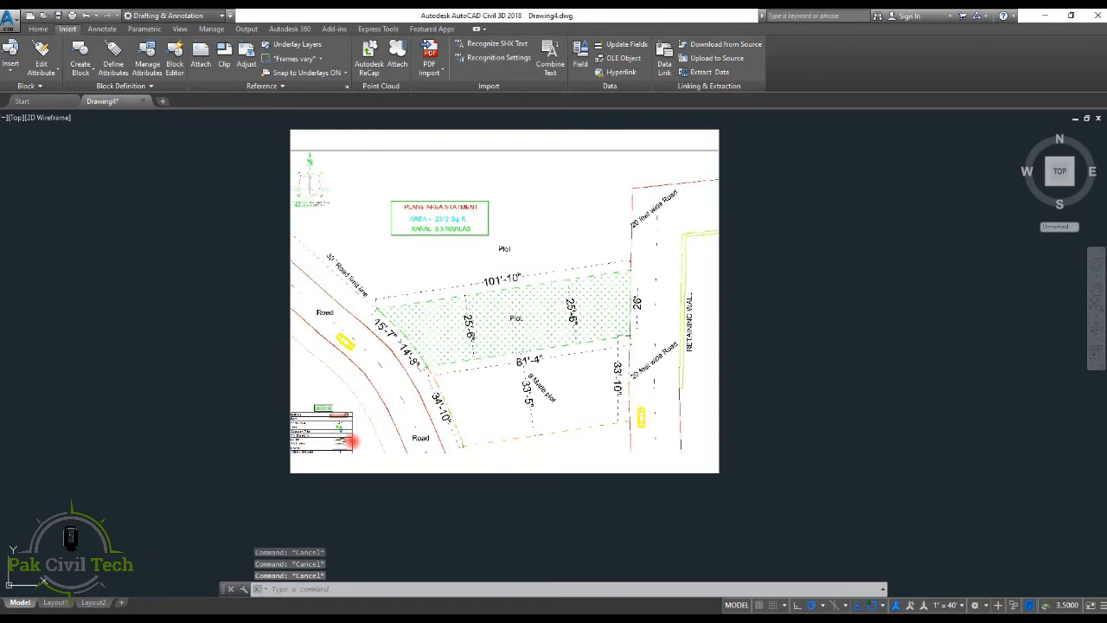
Check the hatched plot's upper edge, labelled 101'-10", with an aligned dimension, without placing it
{"action": "key", "text": "Return"}
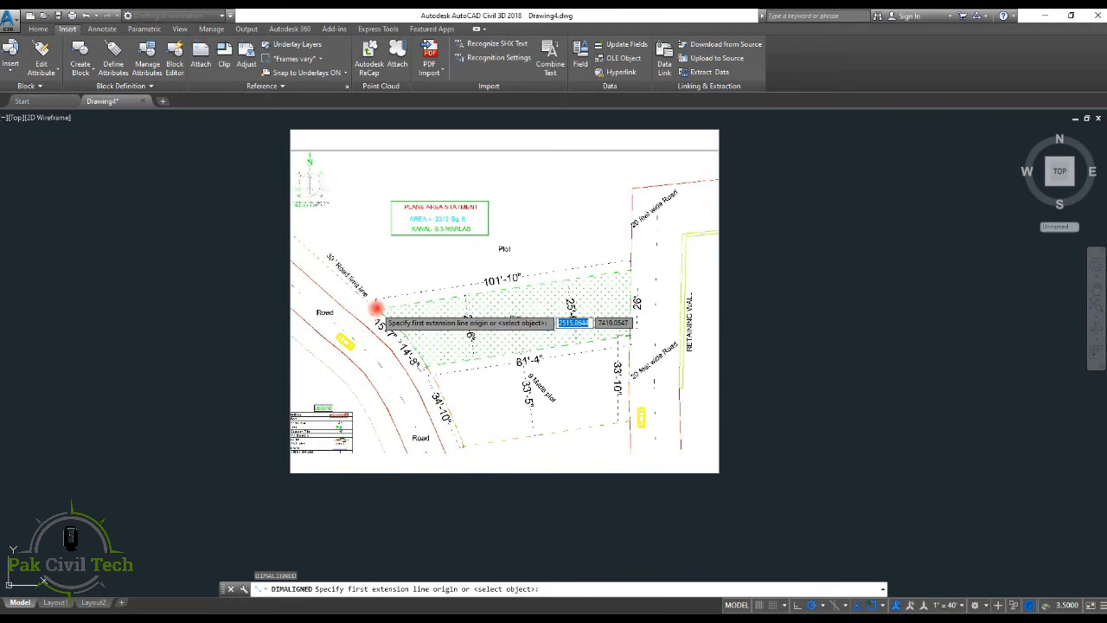
{"action": "left_click", "coordinate": [377, 309]}
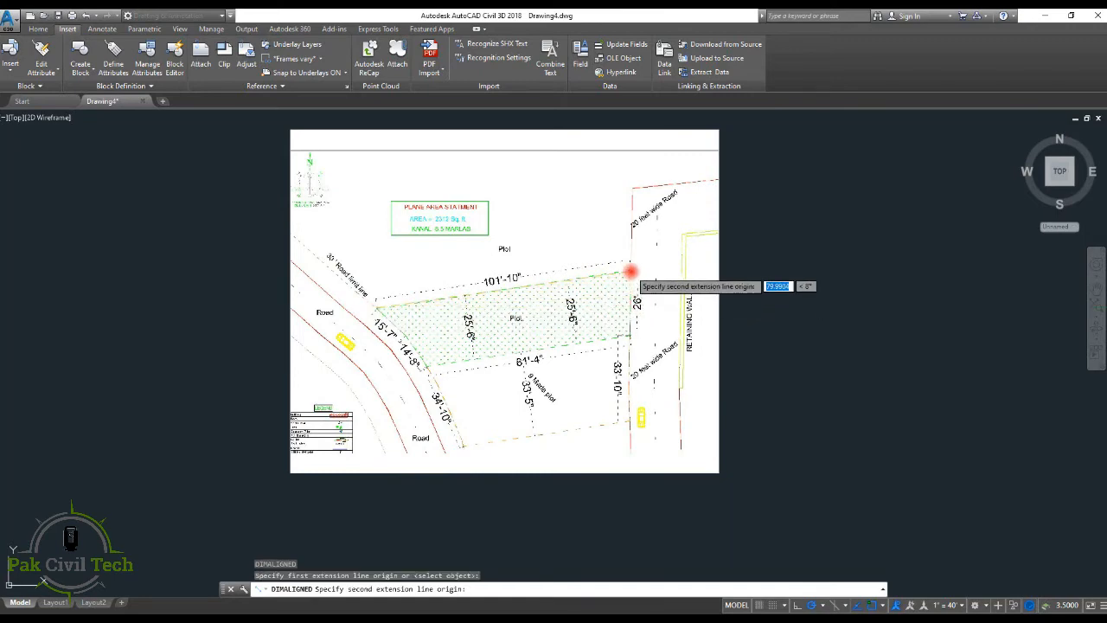
{"action": "scroll", "coordinate": [502, 278], "scroll_direction": "up", "scroll_amount": 5}
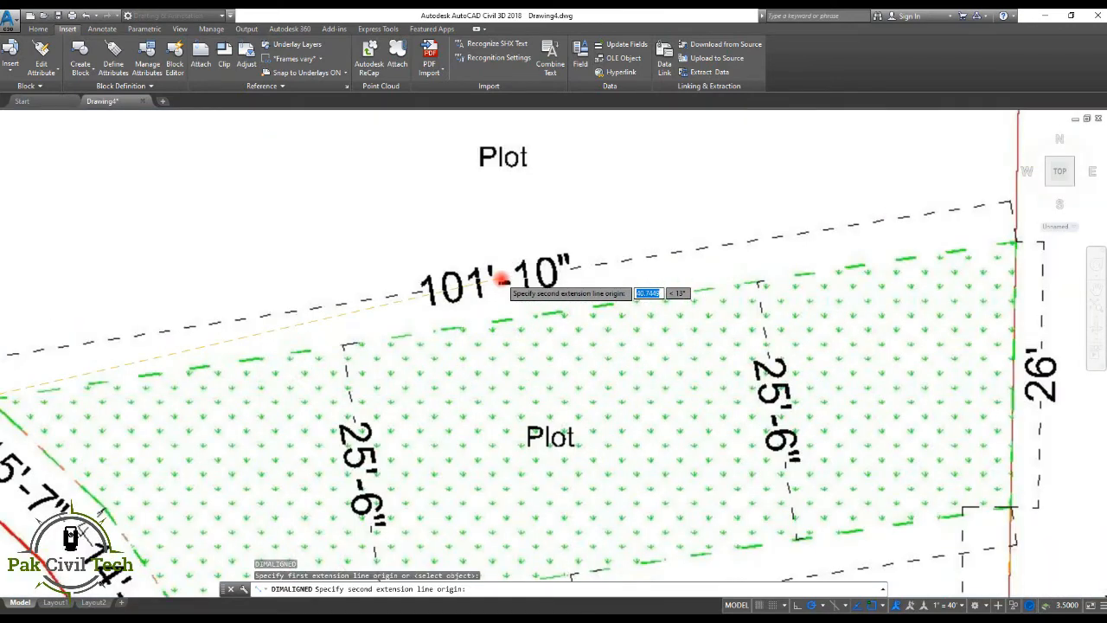
{"action": "scroll", "coordinate": [504, 281], "scroll_direction": "down", "scroll_amount": 5}
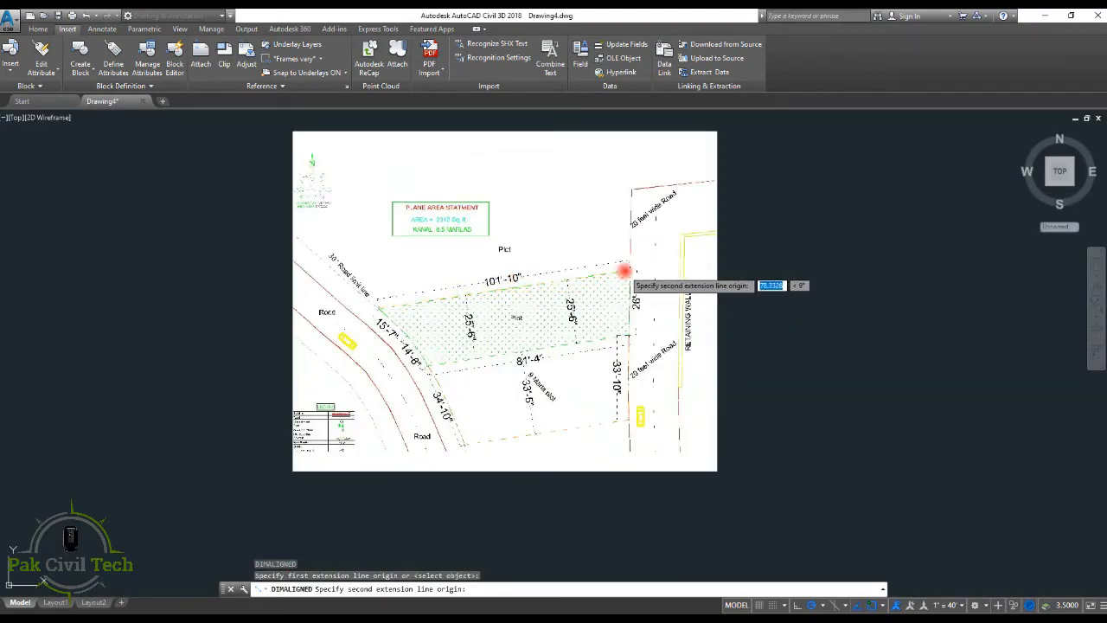
{"action": "left_click", "coordinate": [623, 271]}
{"action": "scroll", "coordinate": [517, 195], "scroll_direction": "up", "scroll_amount": 5}
{"action": "scroll", "coordinate": [515, 186], "scroll_direction": "down", "scroll_amount": 5}
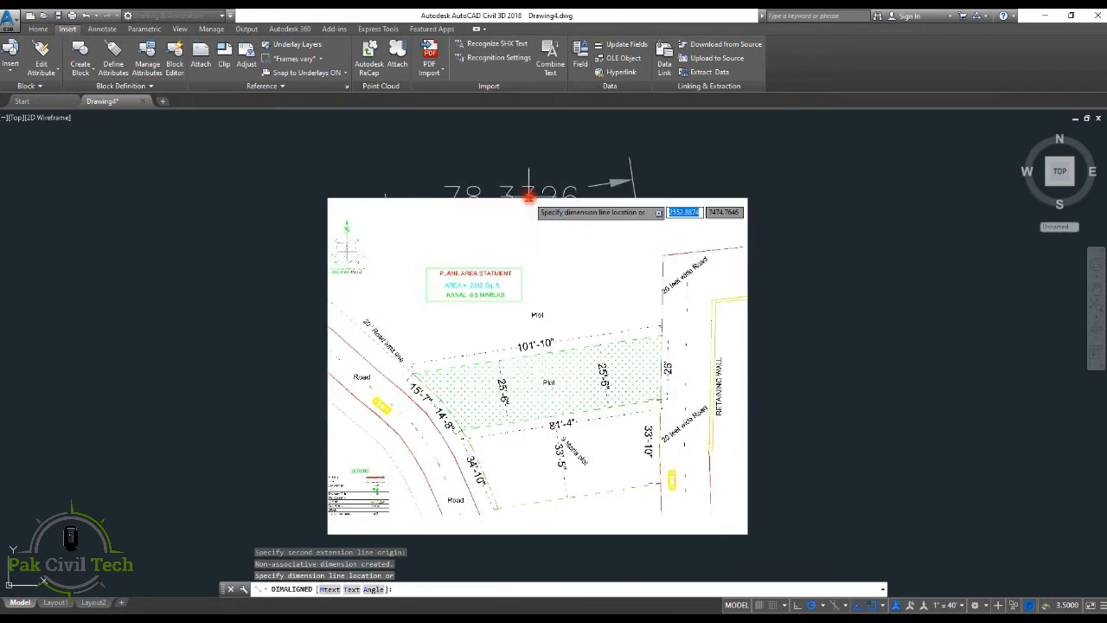
{"action": "key", "text": "Escape"}
{"action": "scroll", "coordinate": [532, 270], "scroll_direction": "down", "scroll_amount": 5}
{"action": "key", "text": "Escape"}
{"action": "key", "text": "Escape"}
{"action": "scroll", "coordinate": [506, 302], "scroll_direction": "up", "scroll_amount": 4}
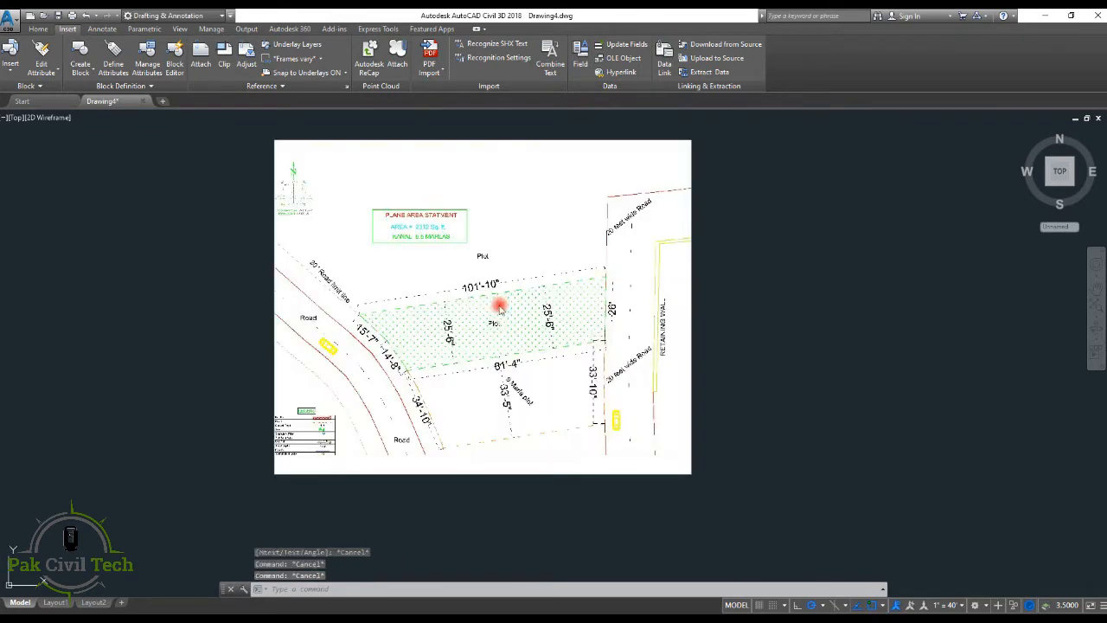
Set the drawing units to Architectural length with 0'-0" precision and International lighting units
{"action": "type", "text": "UN"}
{"action": "key", "text": "Return"}
{"action": "left_click", "coordinate": [502, 236]}
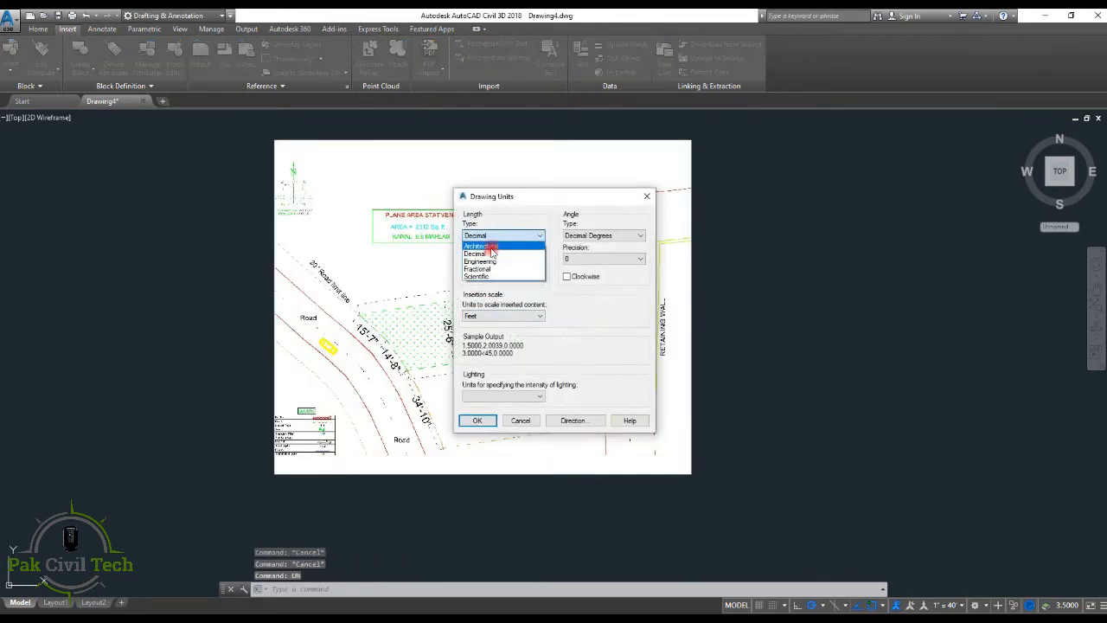
{"action": "left_click", "coordinate": [490, 247]}
{"action": "left_click", "coordinate": [507, 259]}
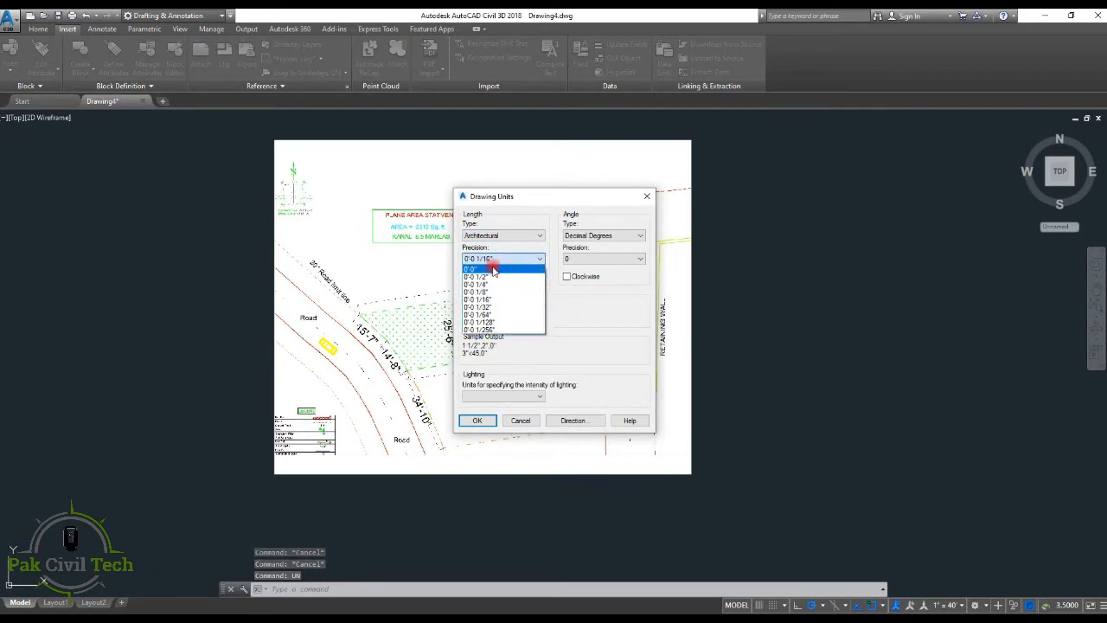
{"action": "left_click", "coordinate": [498, 265]}
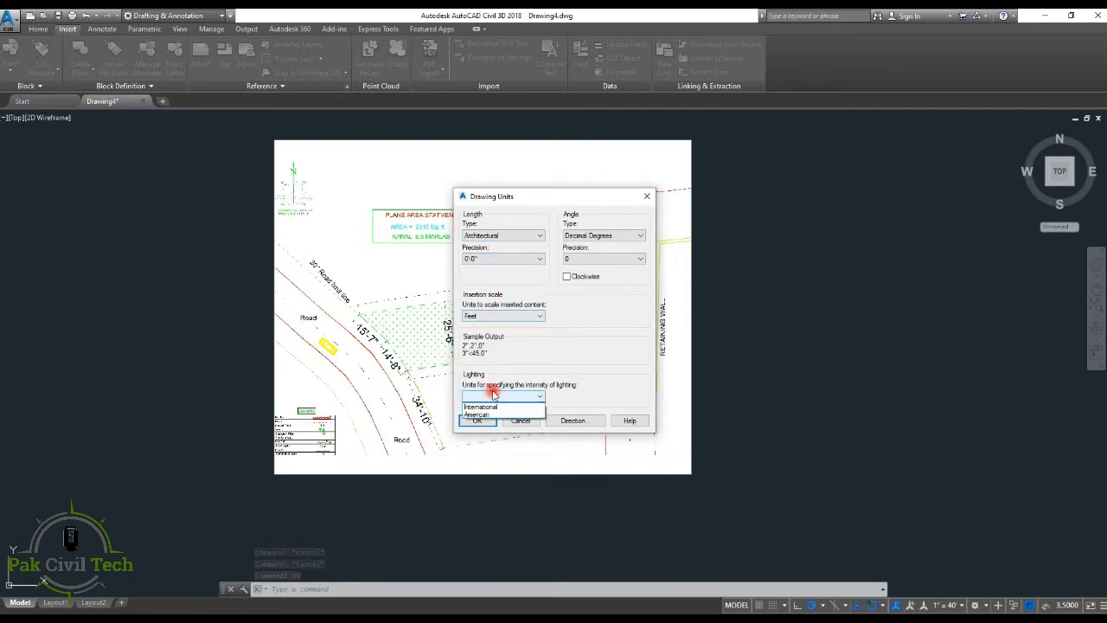
{"action": "left_click", "coordinate": [481, 406]}
{"action": "left_click", "coordinate": [477, 420]}
{"action": "left_click", "coordinate": [595, 346]}
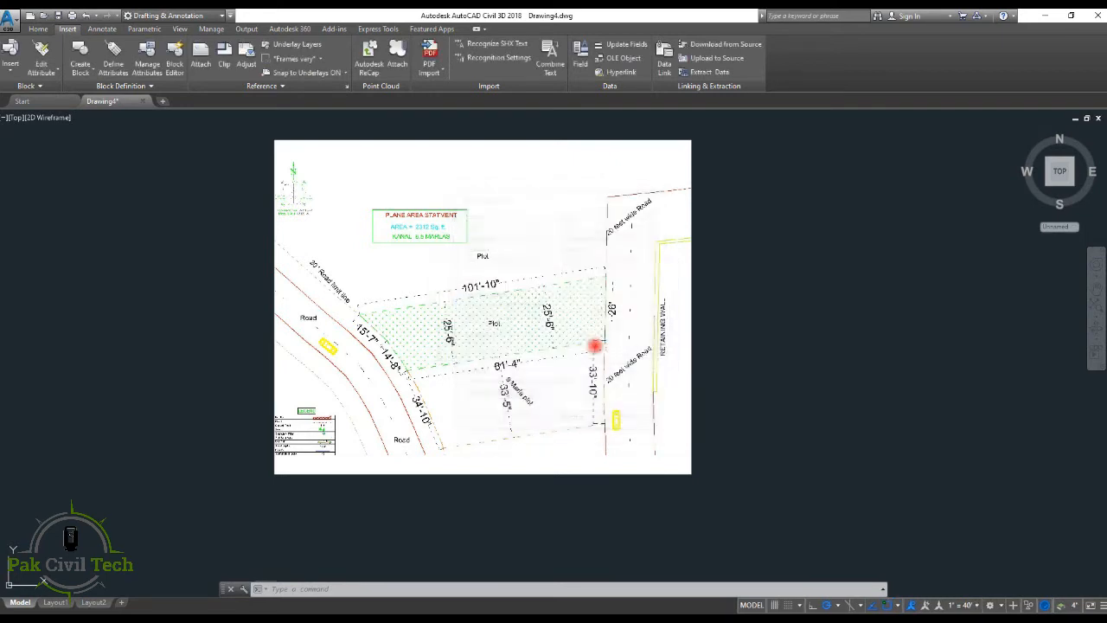
Override the Standard dimension style's text with ByLayer color, 3' height and alignment with the dimension line
{"action": "type", "text": "D"}
{"action": "key", "text": "Return"}
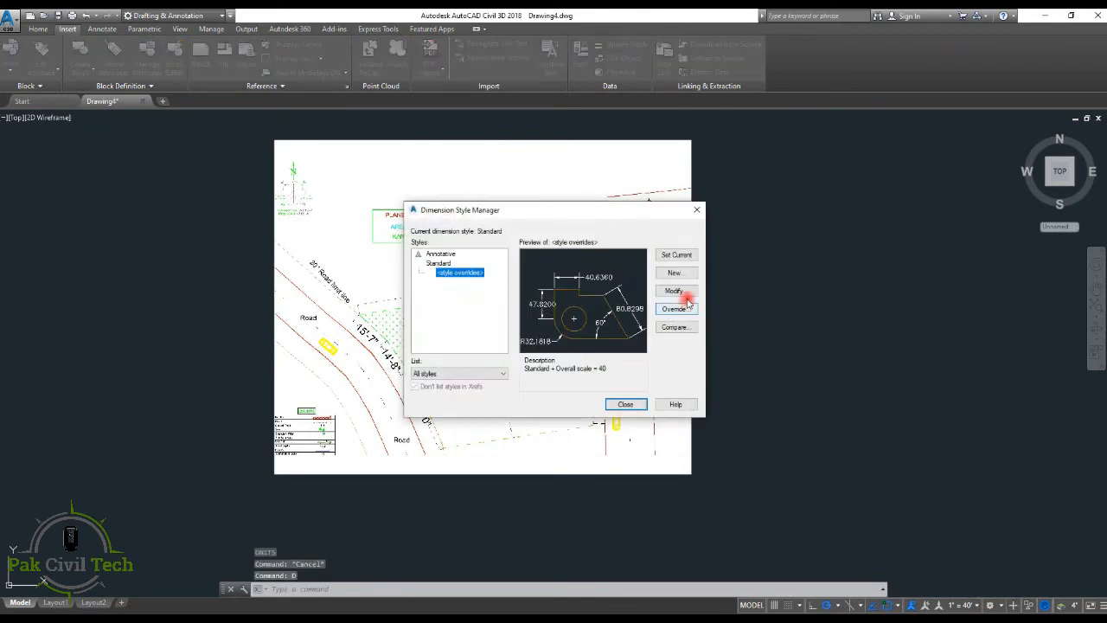
{"action": "left_click", "coordinate": [687, 292]}
{"action": "left_click", "coordinate": [524, 217]}
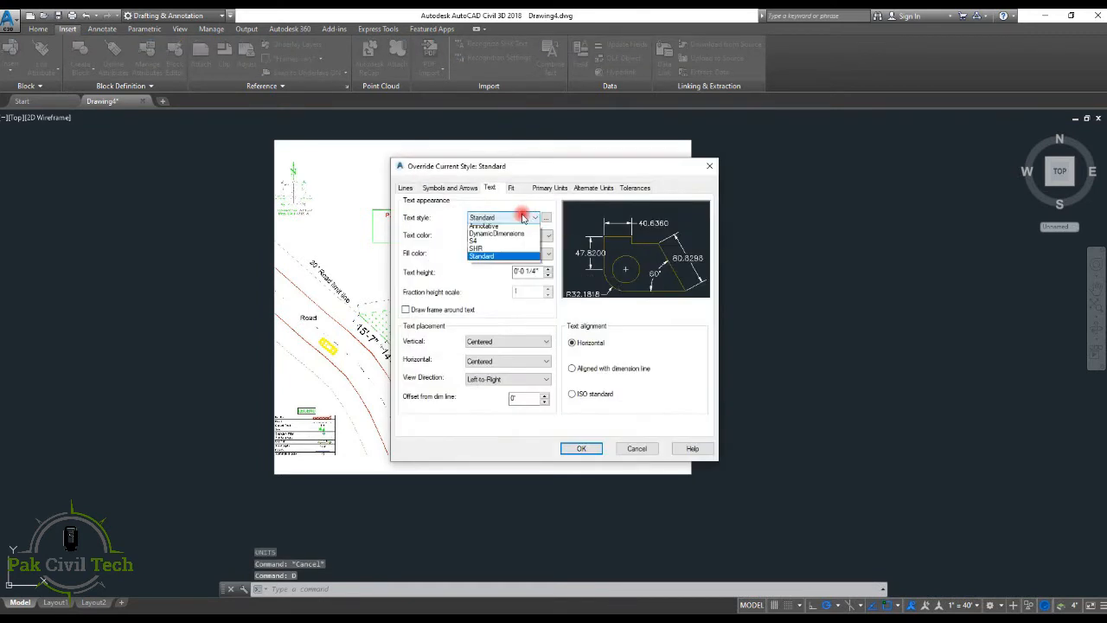
{"action": "left_click", "coordinate": [524, 222]}
{"action": "left_click", "coordinate": [510, 235]}
{"action": "left_click", "coordinate": [493, 245]}
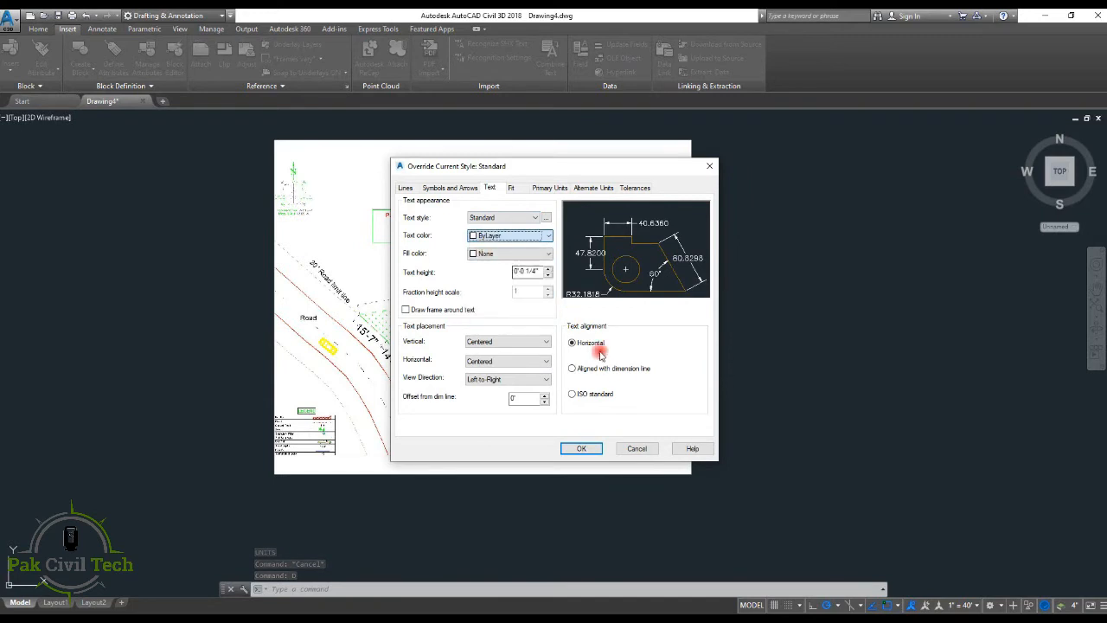
{"action": "left_click", "coordinate": [608, 370]}
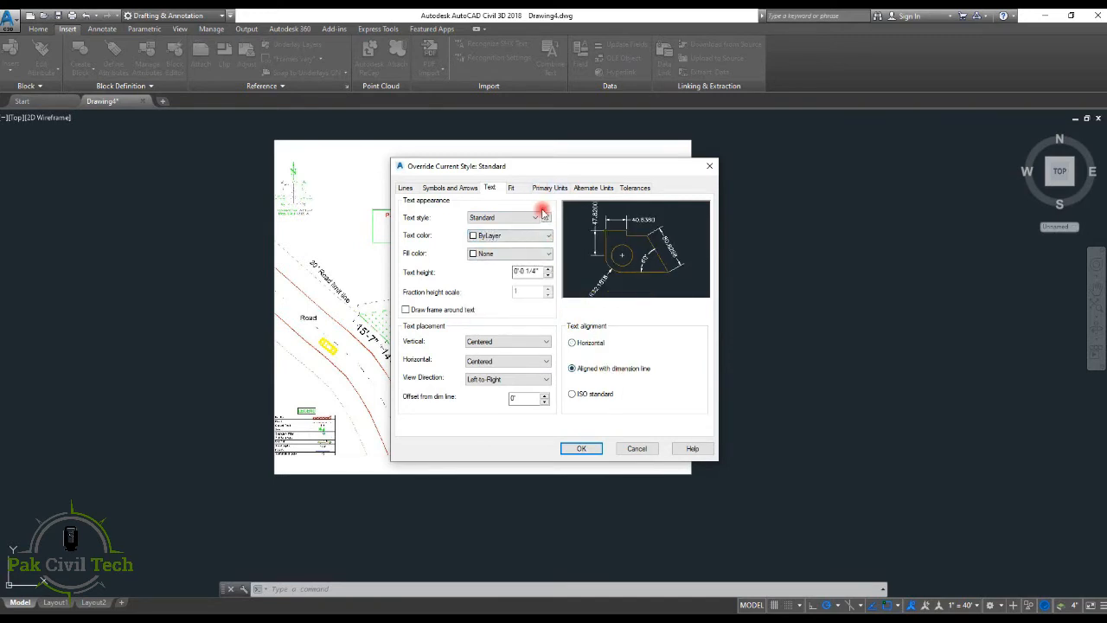
{"action": "left_click", "coordinate": [544, 216]}
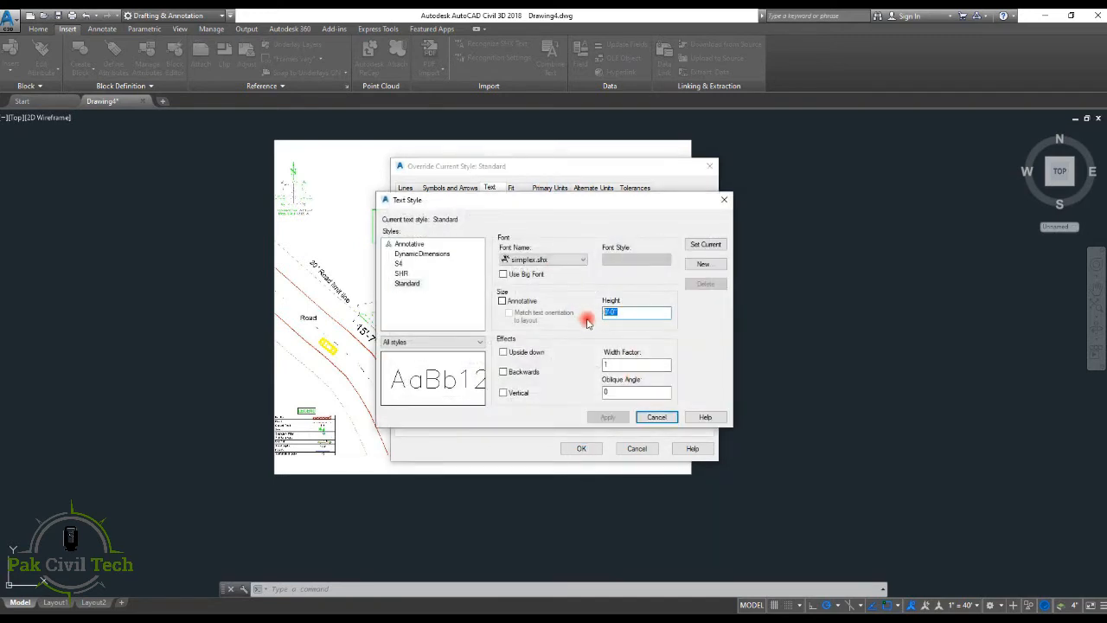
{"action": "left_click", "coordinate": [655, 416]}
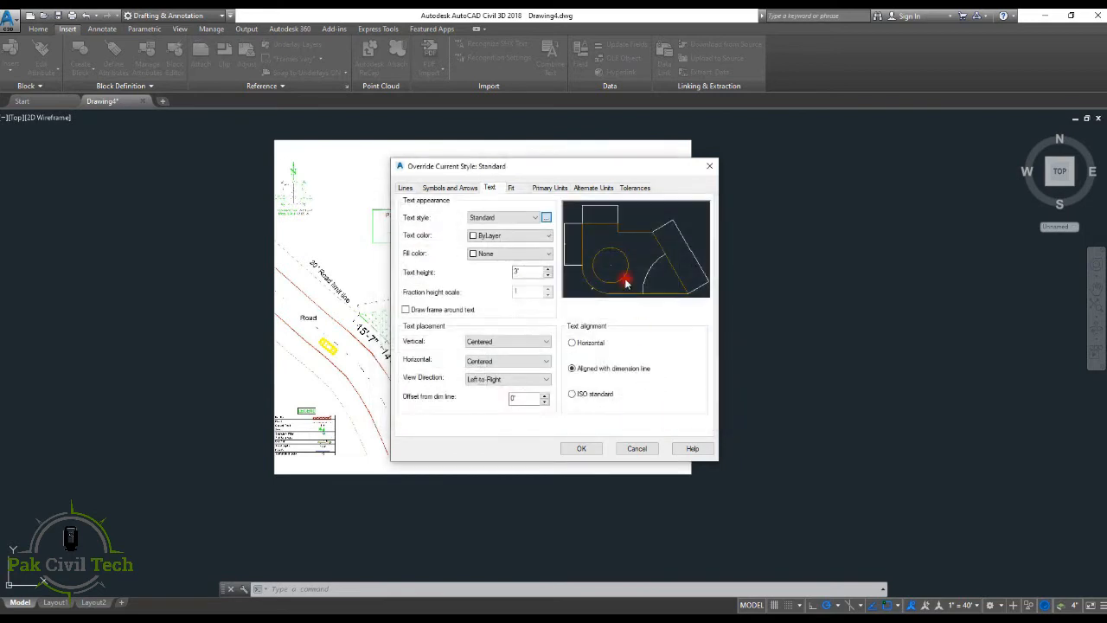
Set the dimension override's primary units to Architectural with 0'-0" precision and apply it
{"action": "left_click", "coordinate": [560, 189]}
{"action": "left_click", "coordinate": [514, 212]}
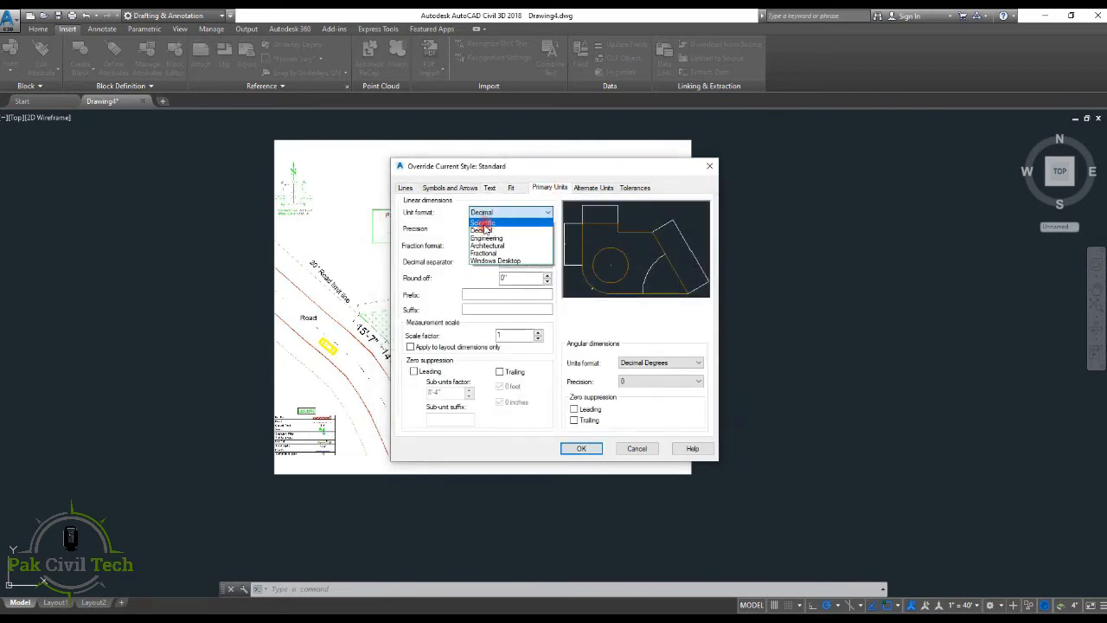
{"action": "left_click", "coordinate": [487, 245]}
{"action": "left_click", "coordinate": [510, 228]}
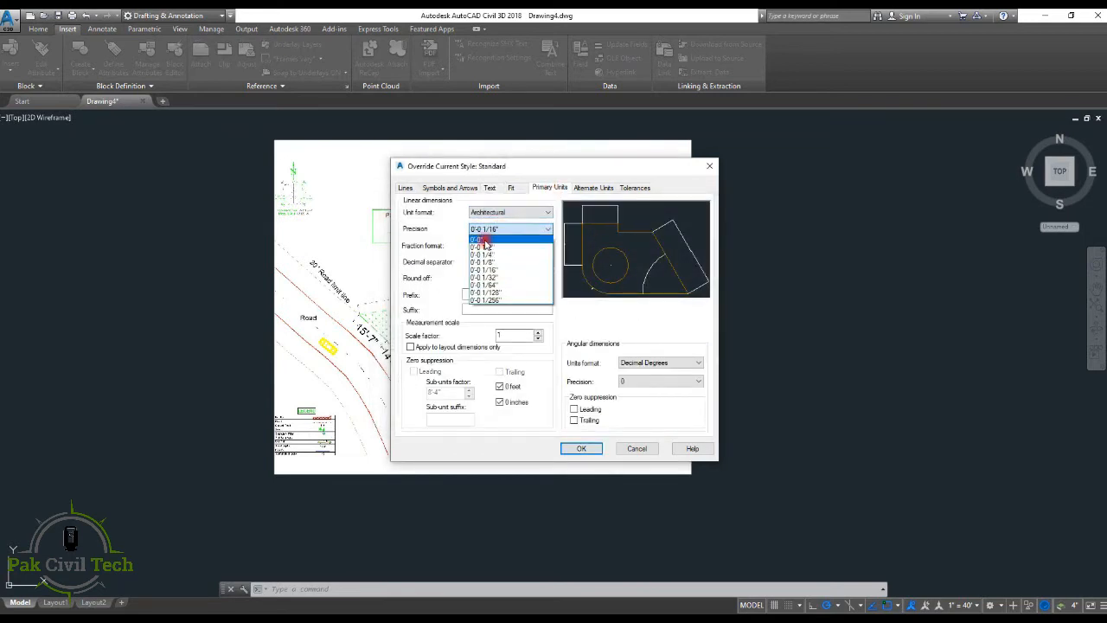
{"action": "left_click", "coordinate": [488, 239]}
{"action": "left_click", "coordinate": [582, 447]}
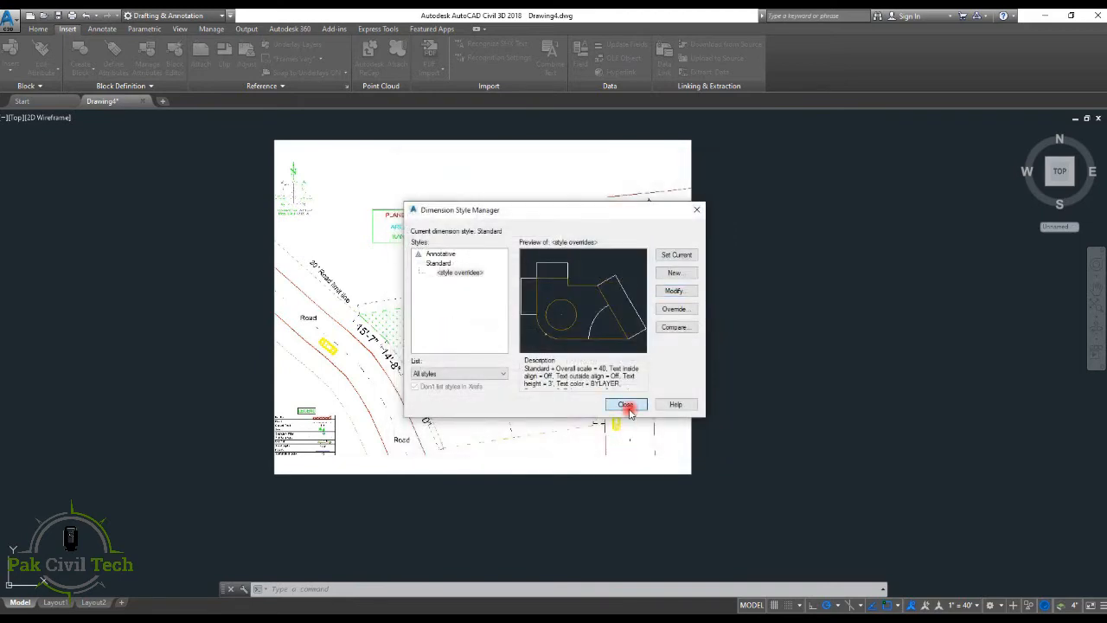
{"action": "left_click", "coordinate": [626, 405]}
{"action": "middle_click_drag", "start_coordinate": [601, 346], "coordinate": [543, 340]}
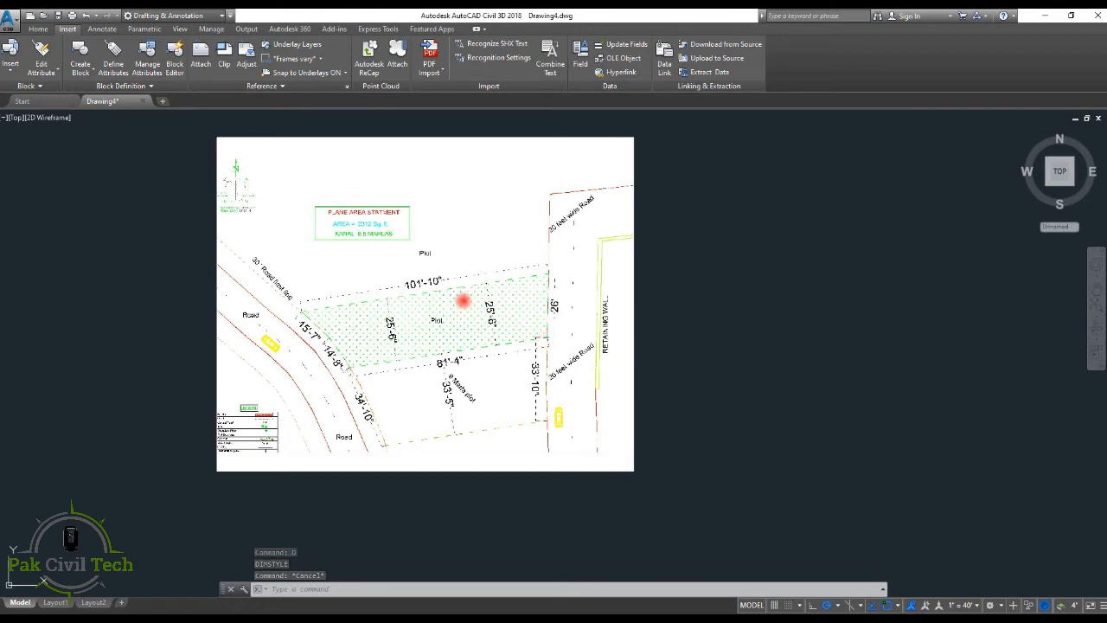
{"action": "scroll", "coordinate": [357, 228], "scroll_direction": "up", "scroll_amount": 4}
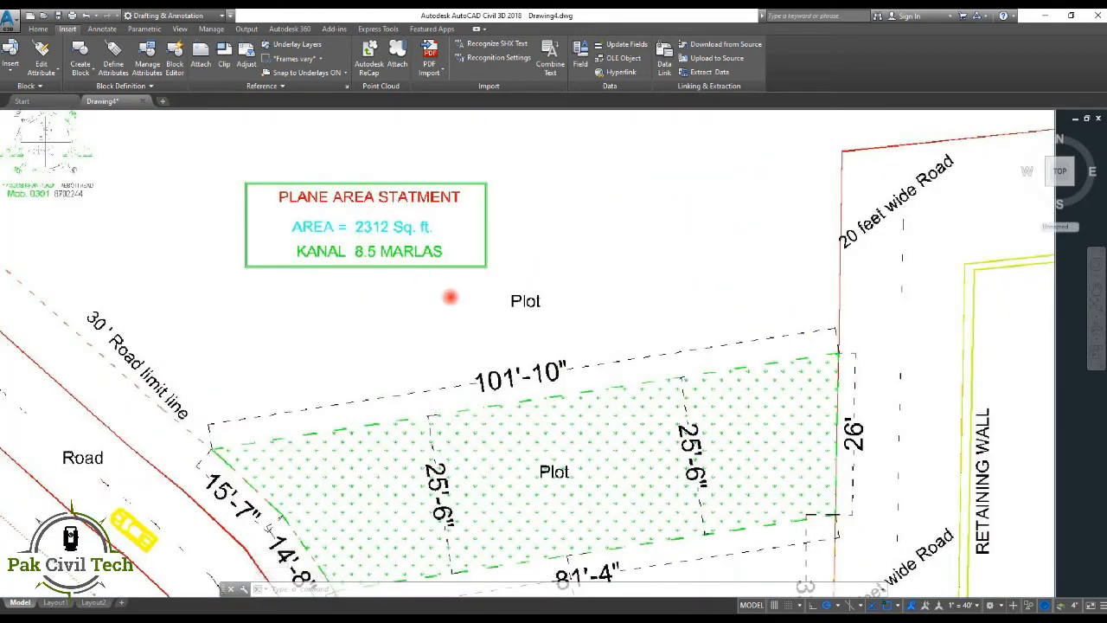
{"action": "scroll", "coordinate": [464, 292], "scroll_direction": "down", "scroll_amount": 4}
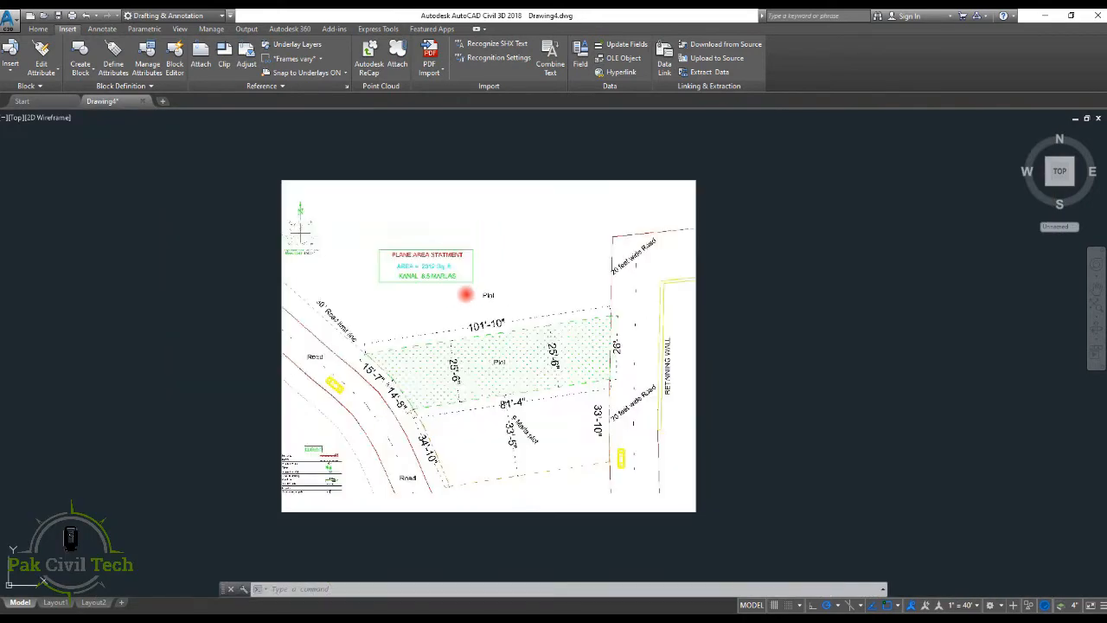
{"action": "key", "text": "Escape"}
{"action": "key", "text": "Escape"}
{"action": "key", "text": "Escape"}
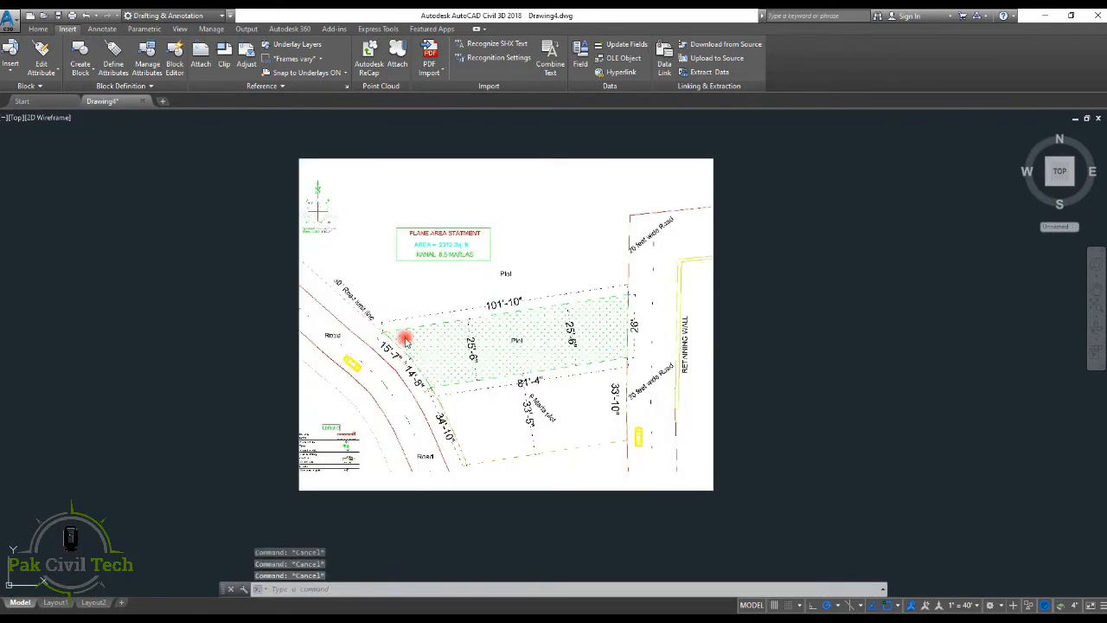
Draw a 101'10" polyline from the hatched plot's upper-left corner, following the direction of its upper edge
{"action": "key", "text": "Return"}
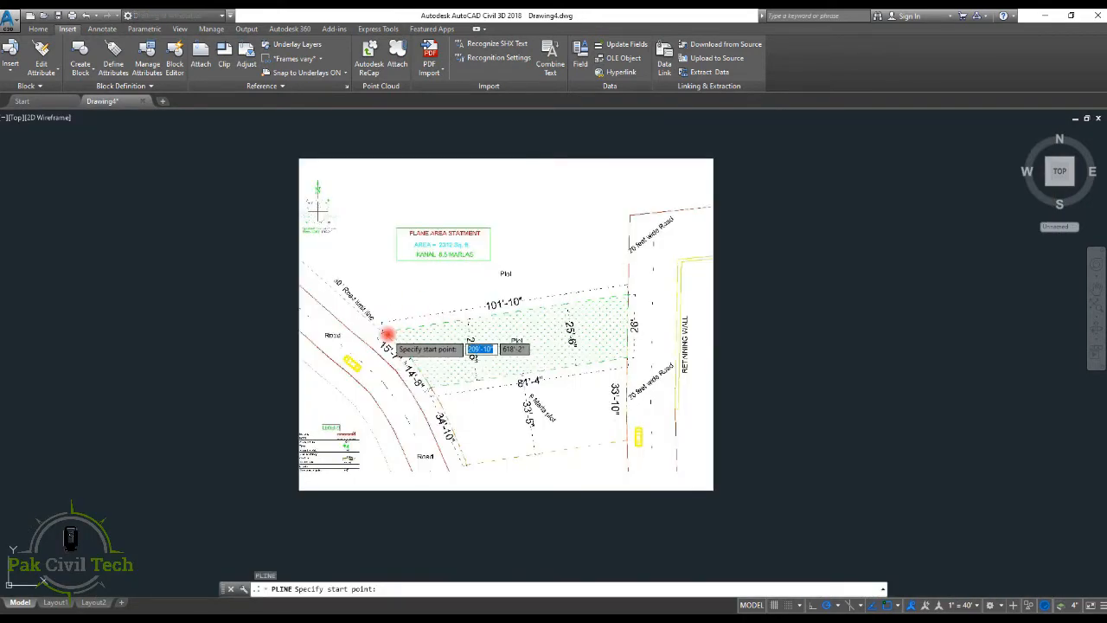
{"action": "scroll", "coordinate": [382, 332], "scroll_direction": "up", "scroll_amount": 6}
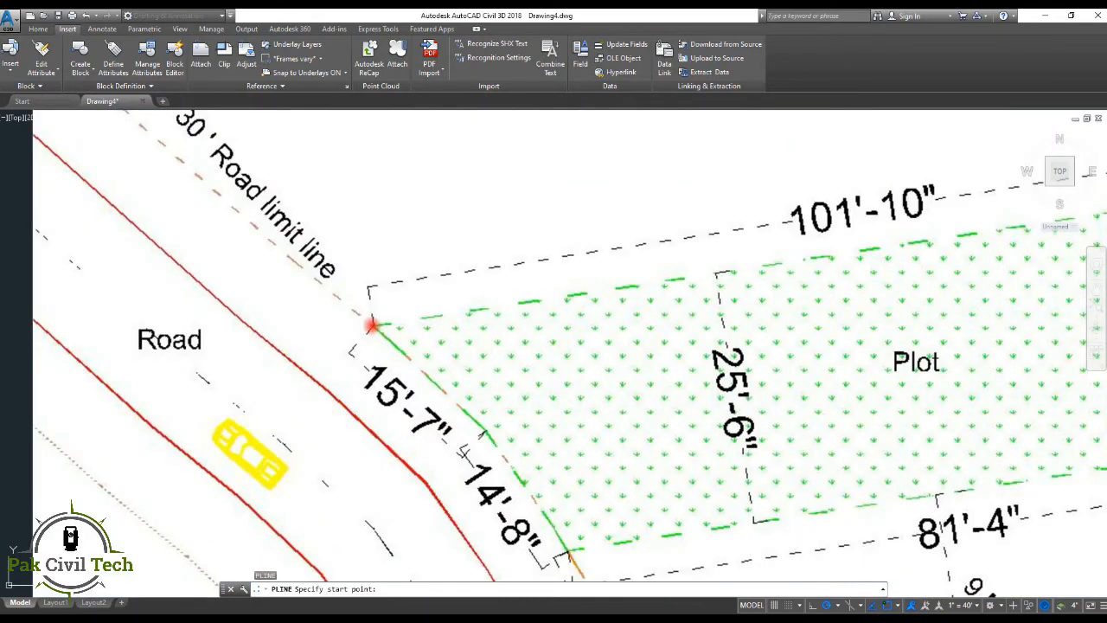
{"action": "left_click", "coordinate": [371, 326]}
{"action": "scroll", "coordinate": [625, 285], "scroll_direction": "down", "scroll_amount": 6}
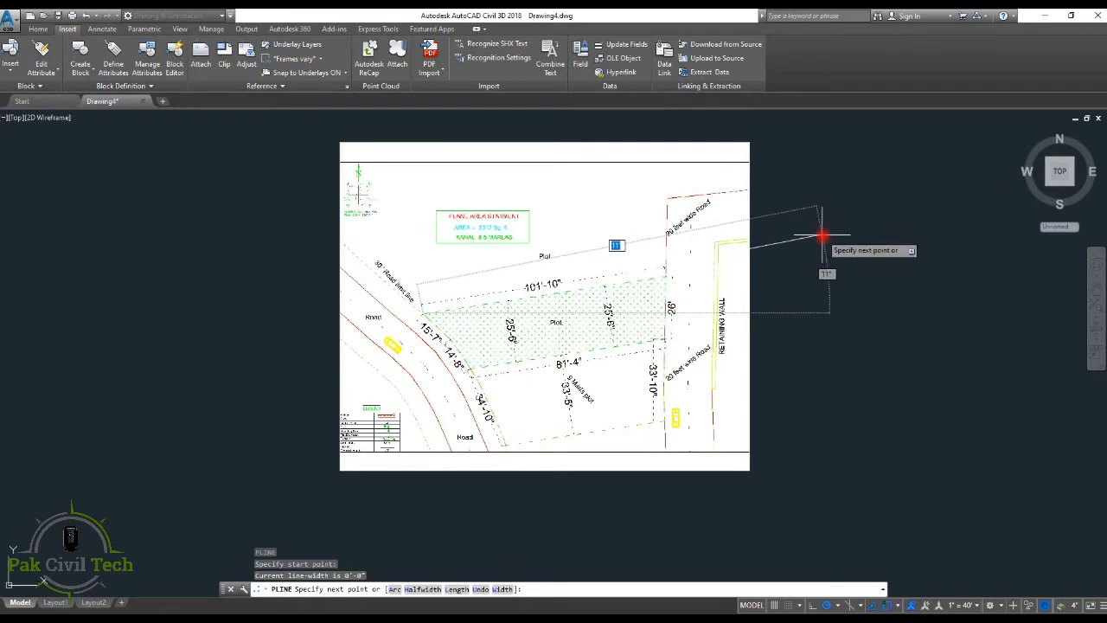
{"action": "scroll", "coordinate": [593, 280], "scroll_direction": "up", "scroll_amount": 5}
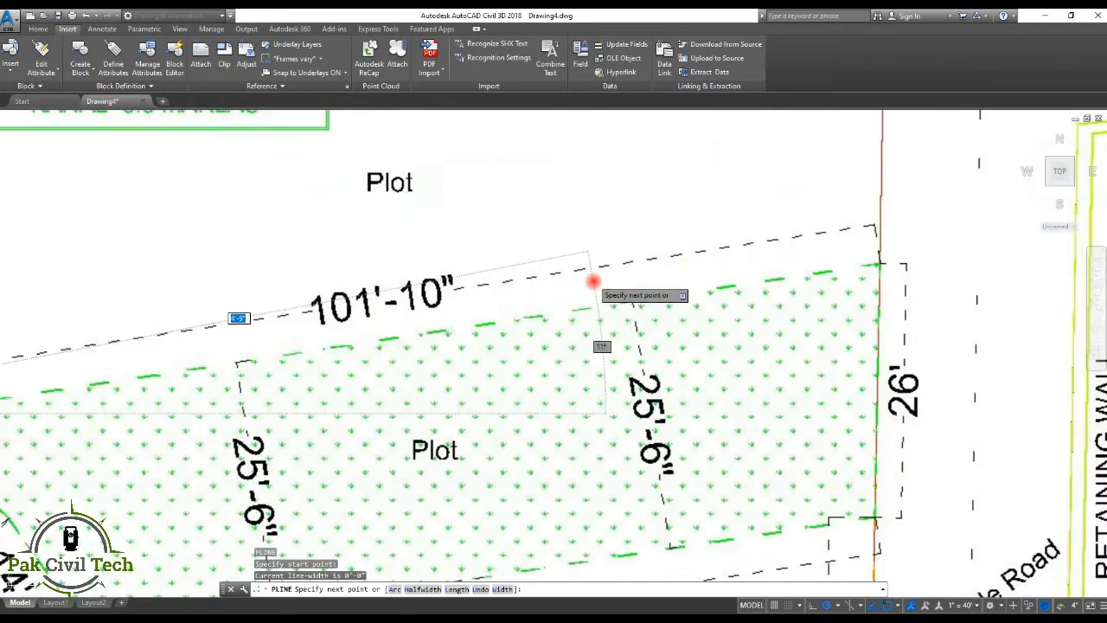
{"action": "scroll", "coordinate": [730, 244], "scroll_direction": "down", "scroll_amount": 5}
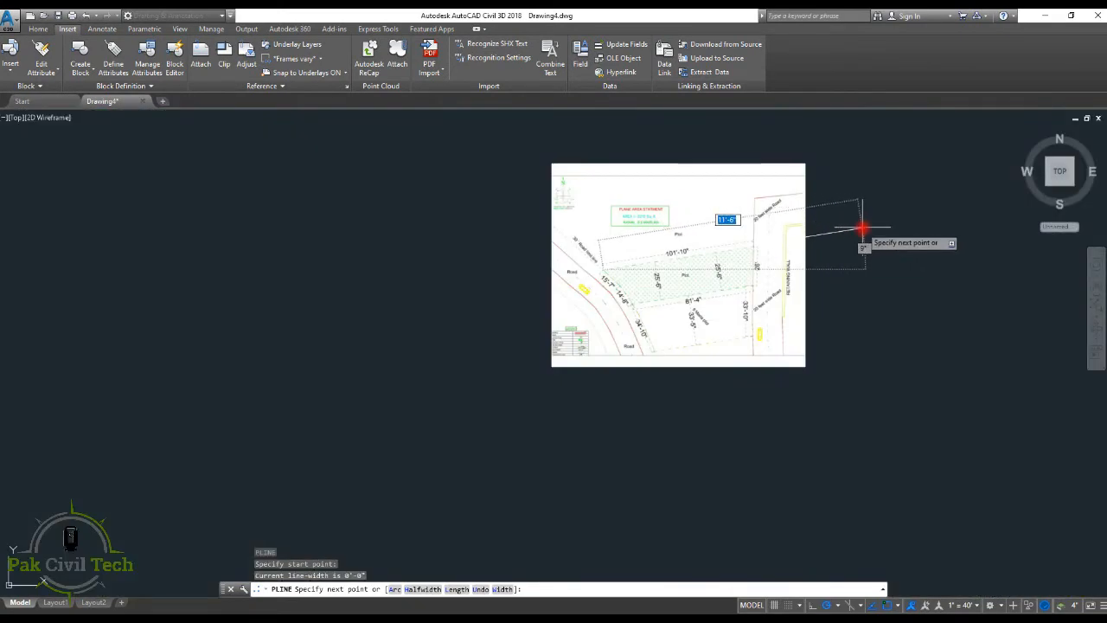
{"action": "scroll", "coordinate": [863, 229], "scroll_direction": "up", "scroll_amount": 2}
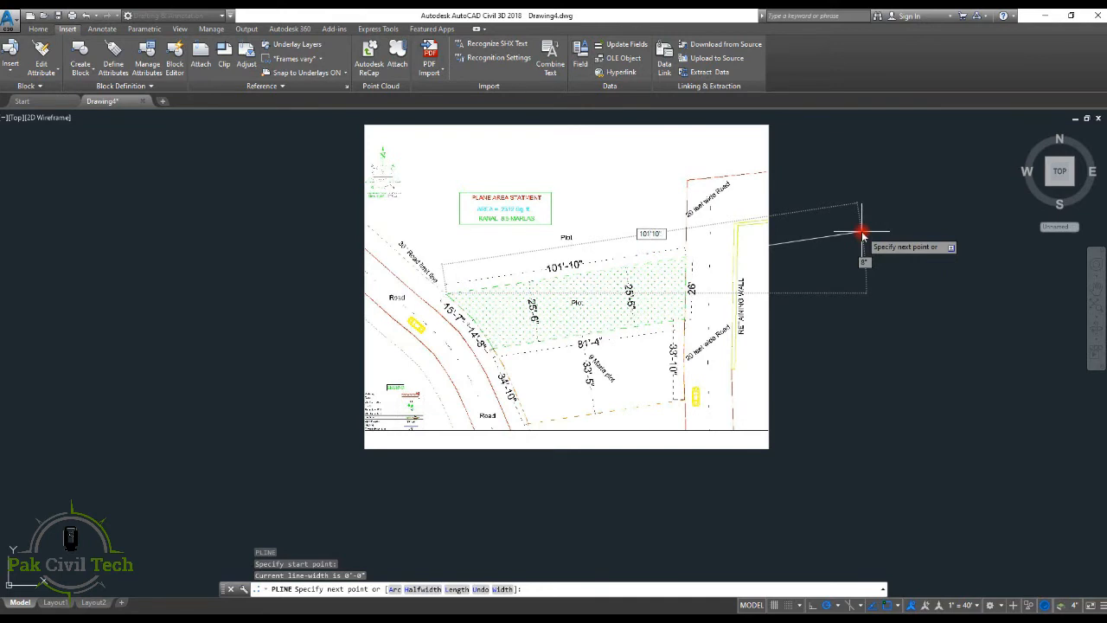
{"action": "type", "text": "101'10\""}
{"action": "key", "text": "Return"}
{"action": "key", "text": "Return"}
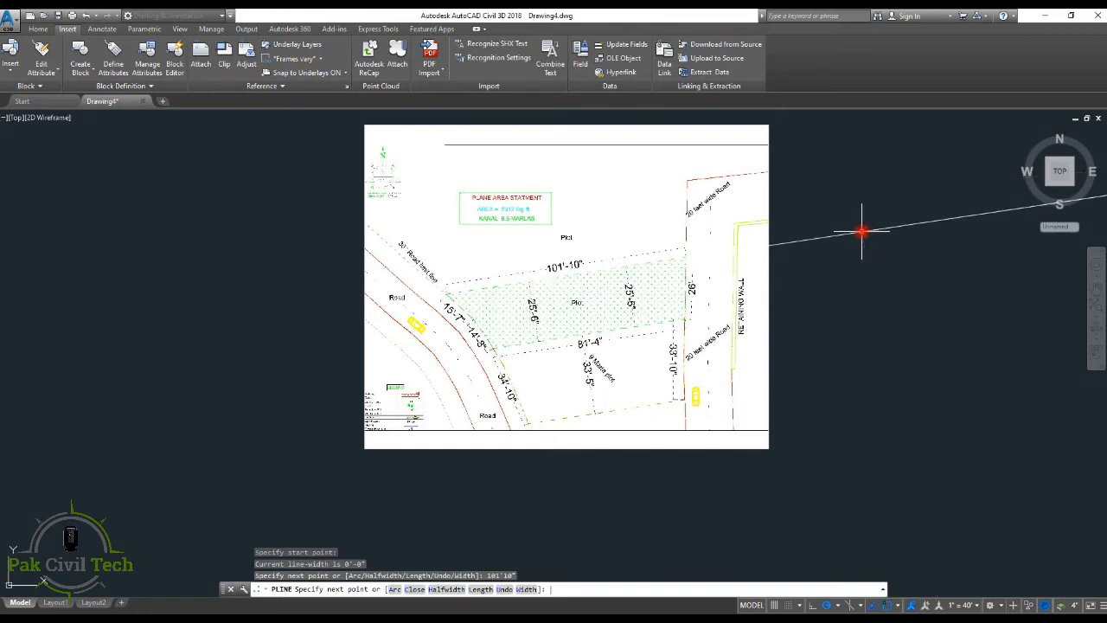
{"action": "scroll", "coordinate": [865, 234], "scroll_direction": "down", "scroll_amount": 6}
{"action": "middle_click_drag", "start_coordinate": [769, 243], "coordinate": [508, 249]}
{"action": "key", "text": "Escape"}
{"action": "key", "text": "Escape"}
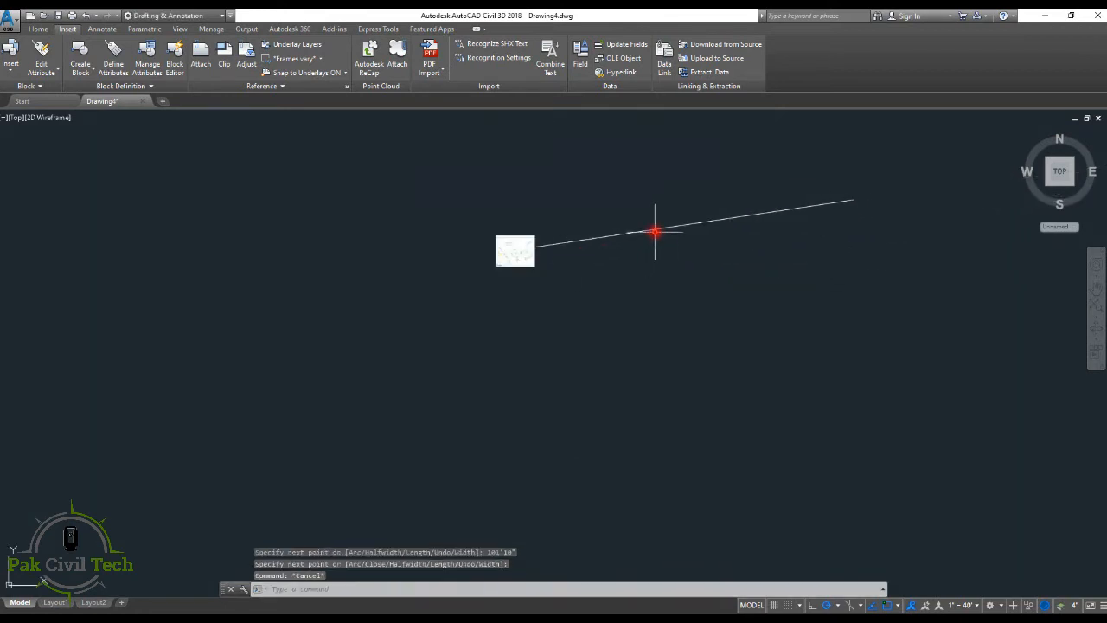
Check the reference polyline's length with an aligned dimension, without placing it
{"action": "type", "text": "dal"}
{"action": "key", "text": "Return"}
{"action": "key", "text": "Return"}
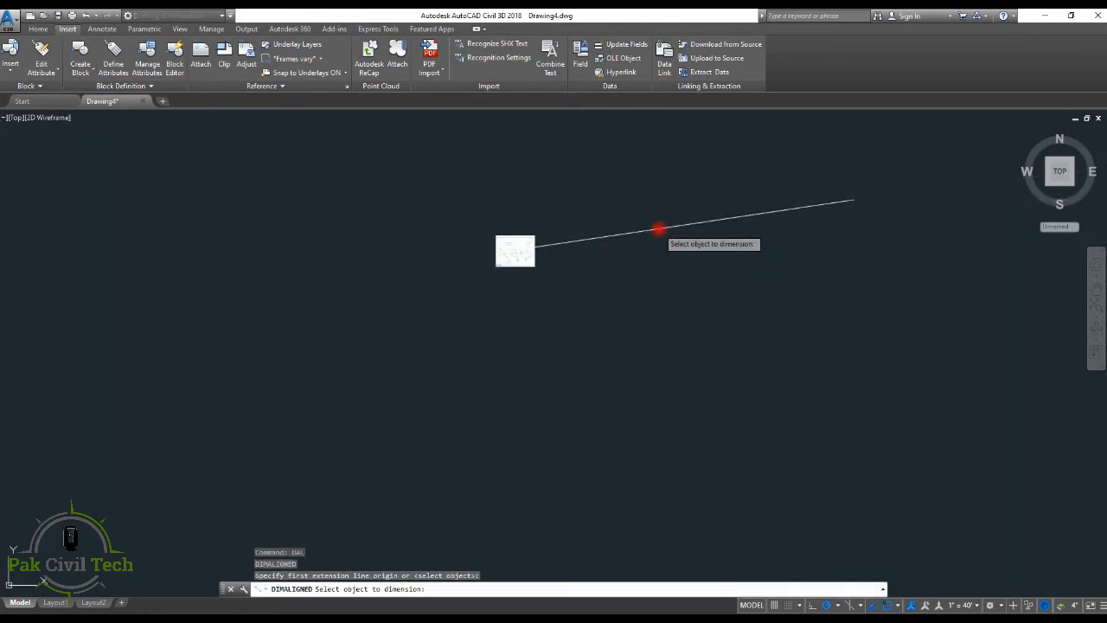
{"action": "left_click", "coordinate": [657, 230]}
{"action": "scroll", "coordinate": [661, 242], "scroll_direction": "up", "scroll_amount": 4}
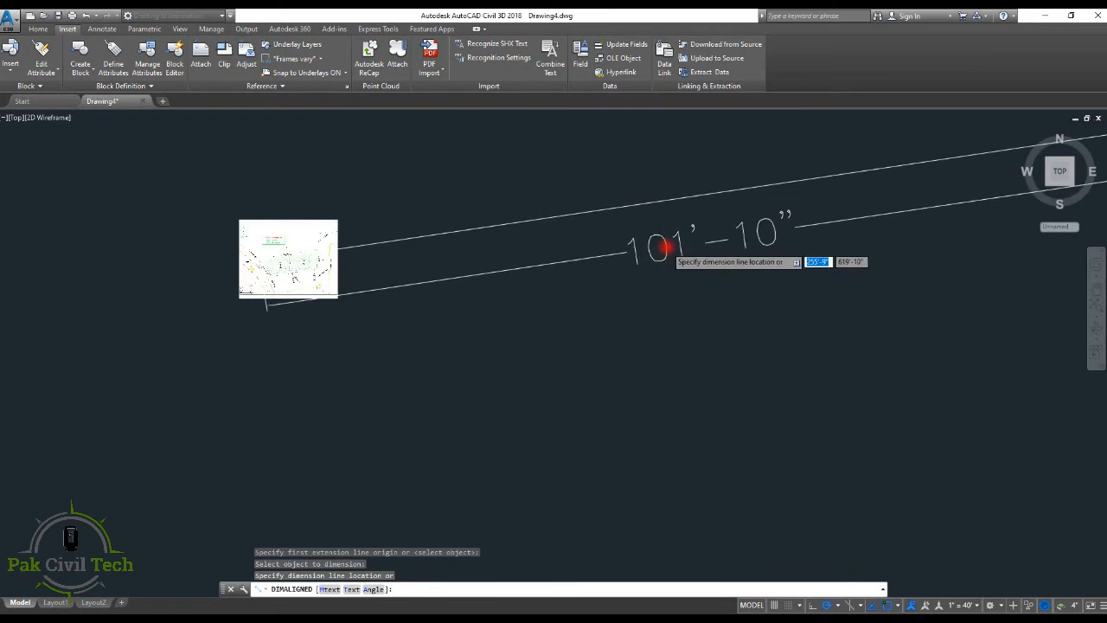
{"action": "scroll", "coordinate": [664, 248], "scroll_direction": "down", "scroll_amount": 4}
{"action": "key", "text": "Escape"}
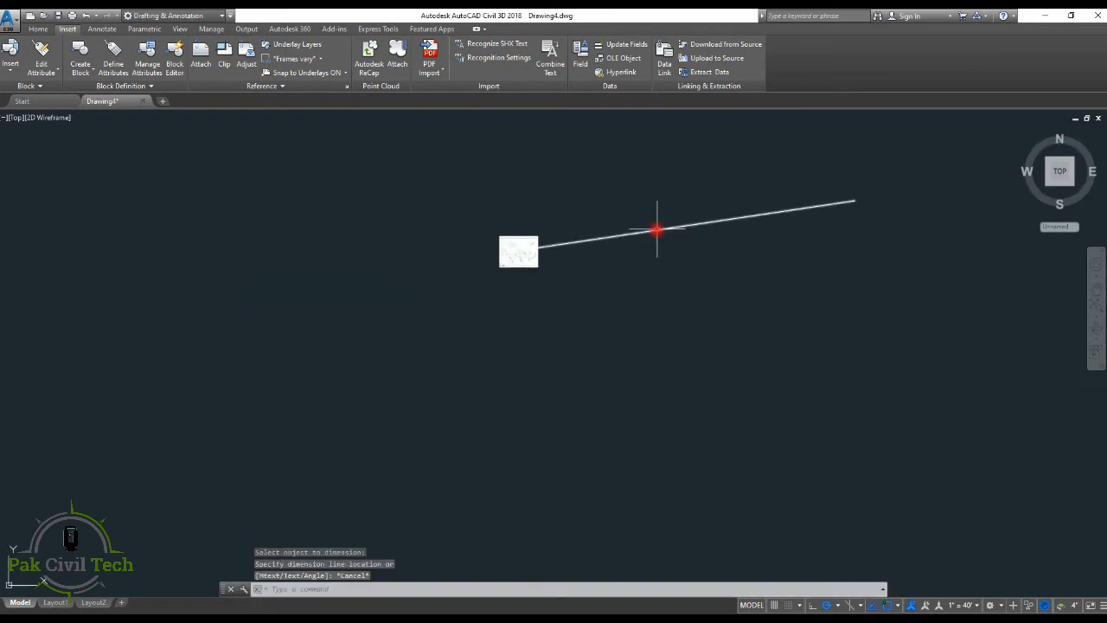
Move the 101'10" reference polyline off the image into the empty space below it
{"action": "scroll", "coordinate": [509, 240], "scroll_direction": "up", "scroll_amount": 4}
{"action": "key", "text": "Escape"}
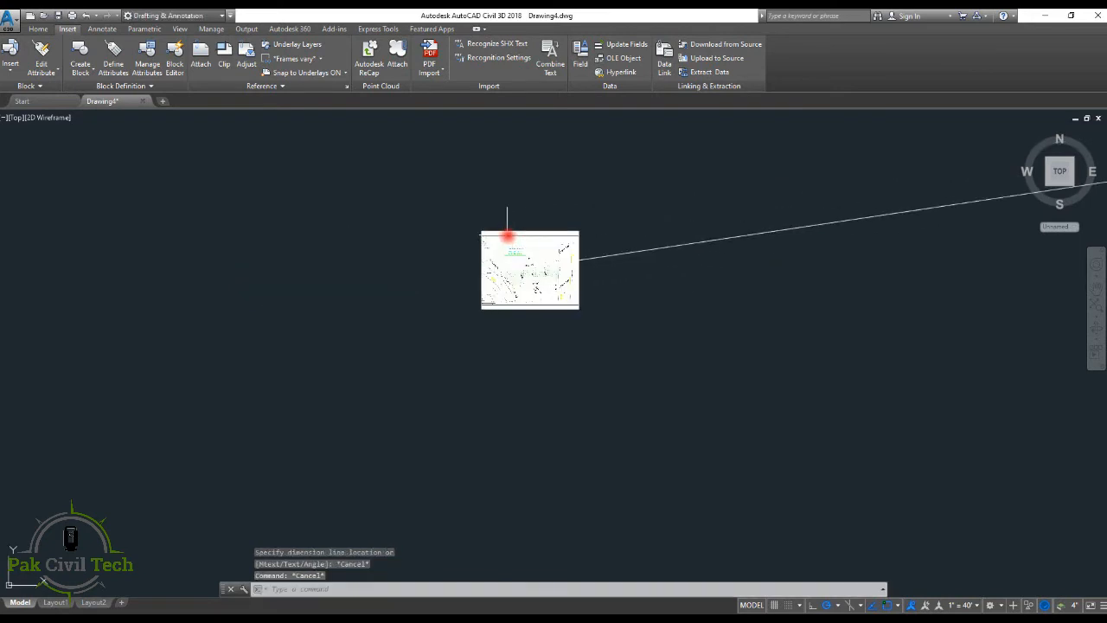
{"action": "type", "text": "m"}
{"action": "key", "text": "Return"}
{"action": "left_click", "coordinate": [699, 222]}
{"action": "left_click", "coordinate": [658, 258]}
{"action": "key", "text": "Return"}
{"action": "left_click", "coordinate": [666, 247]}
{"action": "scroll", "coordinate": [712, 223], "scroll_direction": "down", "scroll_amount": 2}
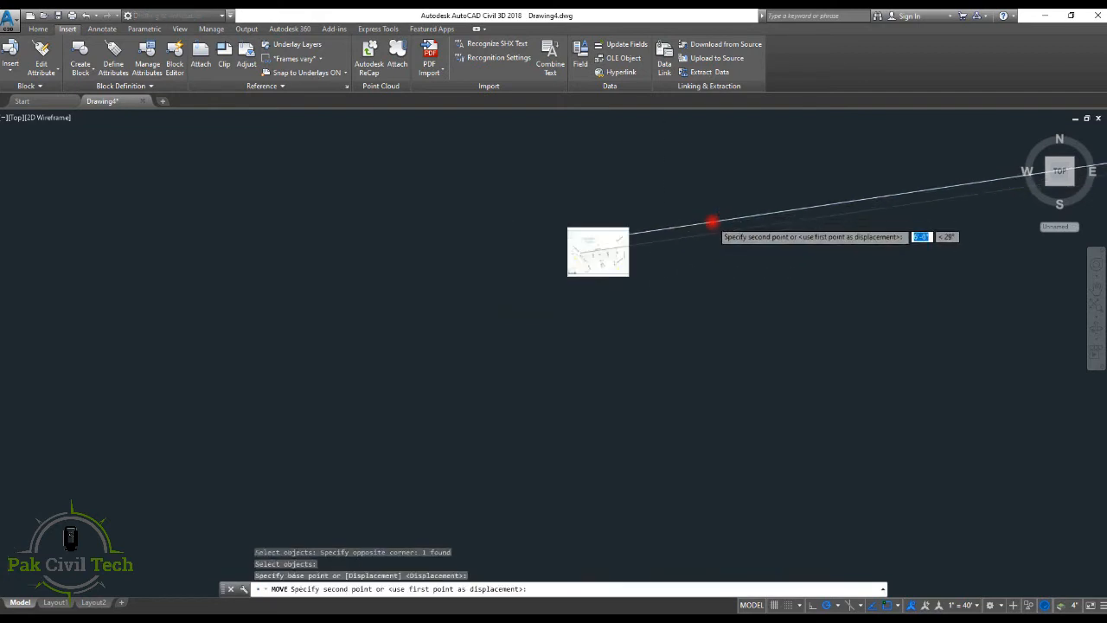
{"action": "scroll", "coordinate": [657, 260], "scroll_direction": "down", "scroll_amount": 2}
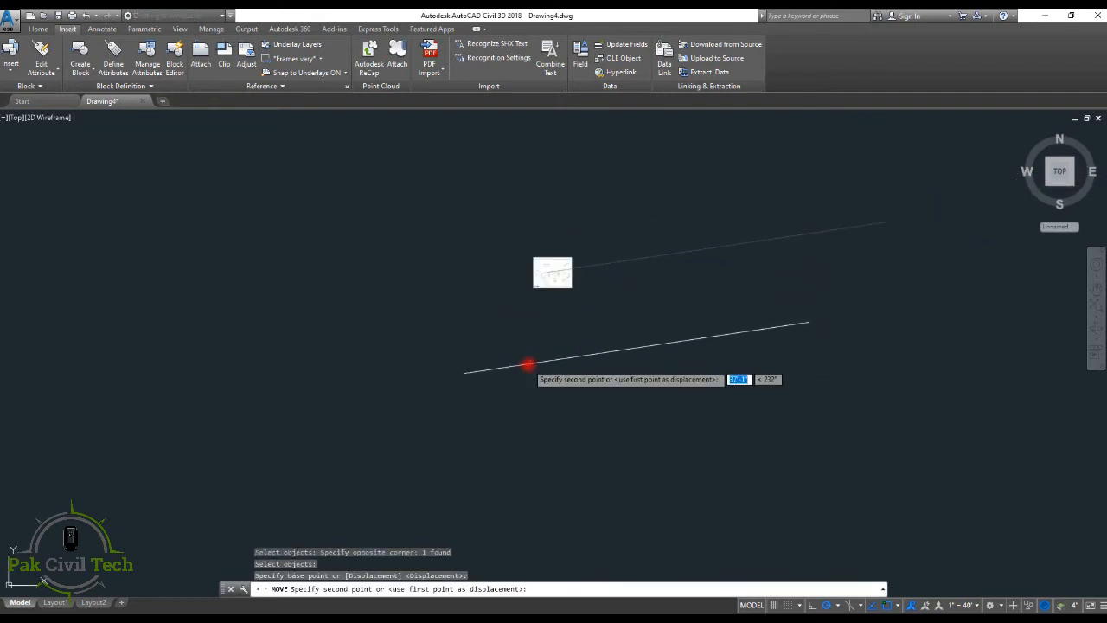
{"action": "left_click", "coordinate": [528, 365]}
{"action": "key", "text": "Escape"}
{"action": "key", "text": "Escape"}
{"action": "key", "text": "Escape"}
Trace the hatched plot's upper edge on the image with a polyline from its upper-left to its upper-right corner
{"action": "scroll", "coordinate": [558, 272], "scroll_direction": "up", "scroll_amount": 5}
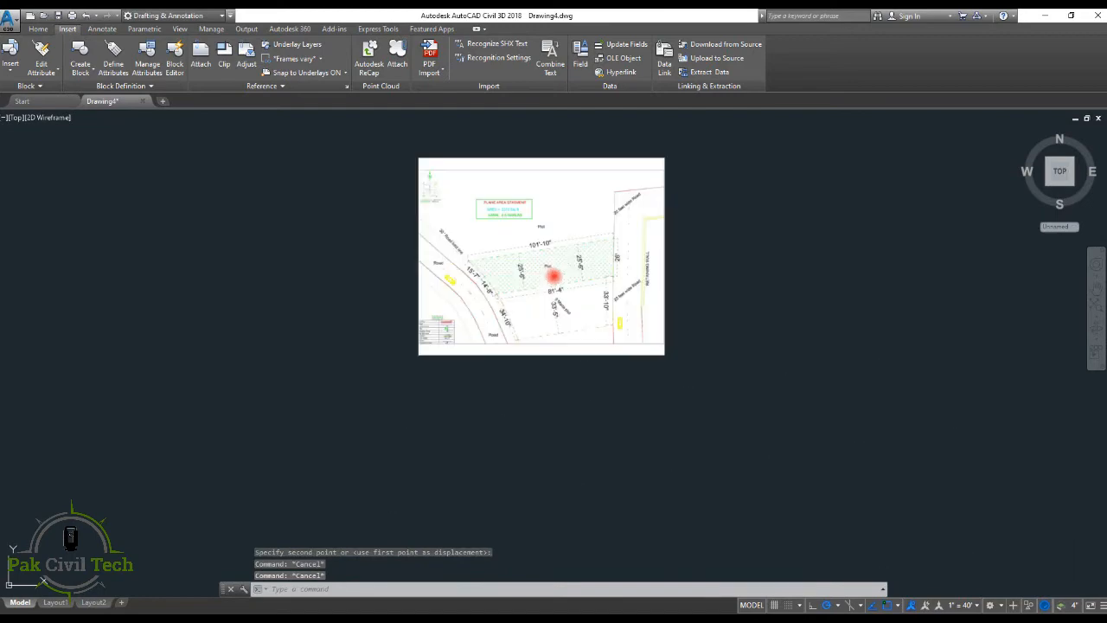
{"action": "scroll", "coordinate": [527, 255], "scroll_direction": "up", "scroll_amount": 4}
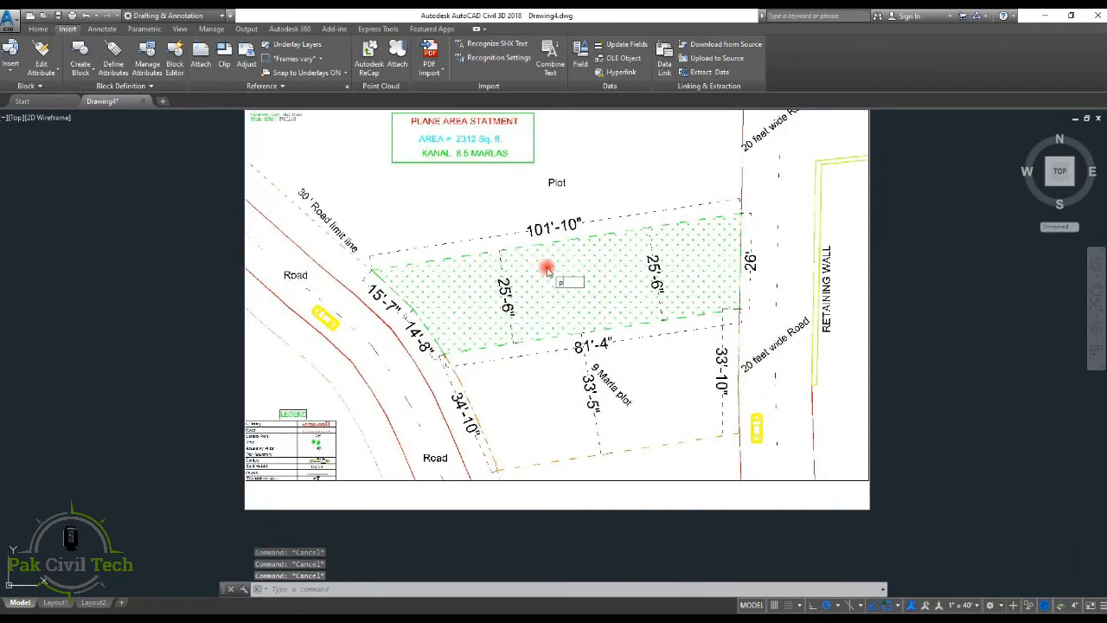
{"action": "key", "text": "Return"}
{"action": "scroll", "coordinate": [368, 268], "scroll_direction": "up", "scroll_amount": 4}
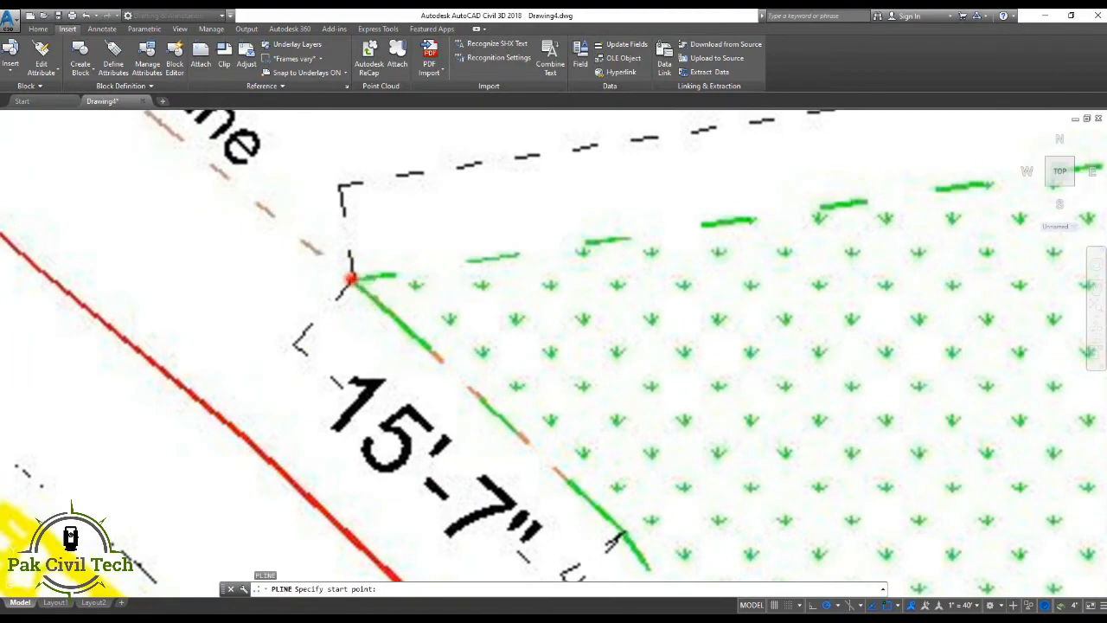
{"action": "left_click", "coordinate": [350, 278]}
{"action": "scroll", "coordinate": [562, 213], "scroll_direction": "down", "scroll_amount": 6}
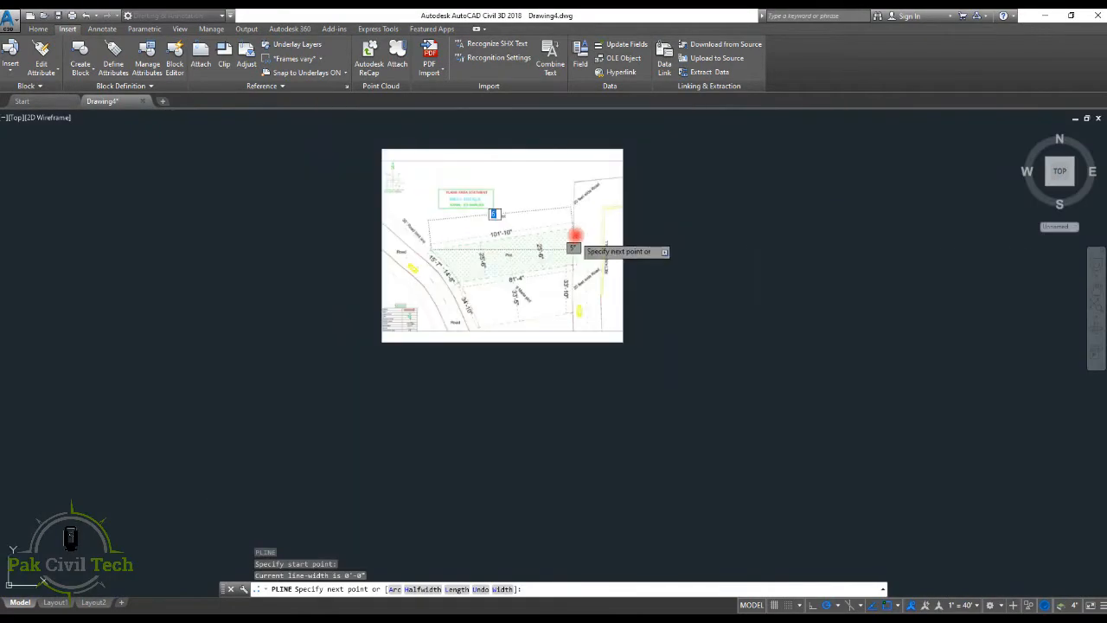
{"action": "scroll", "coordinate": [577, 222], "scroll_direction": "up", "scroll_amount": 6}
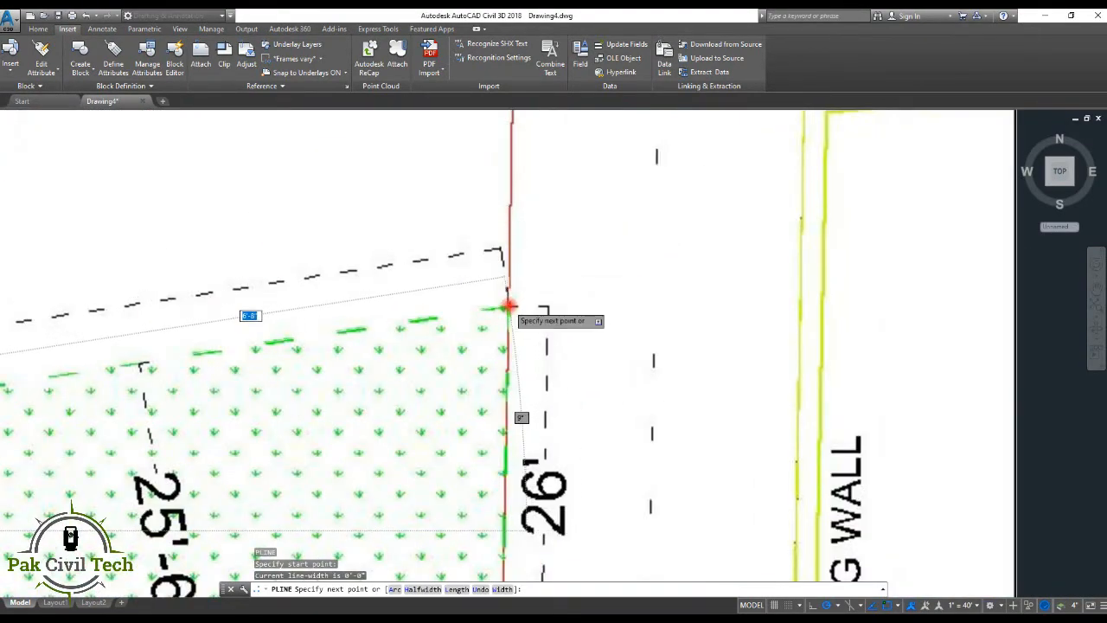
{"action": "left_click", "coordinate": [509, 304]}
{"action": "key", "text": "Return"}
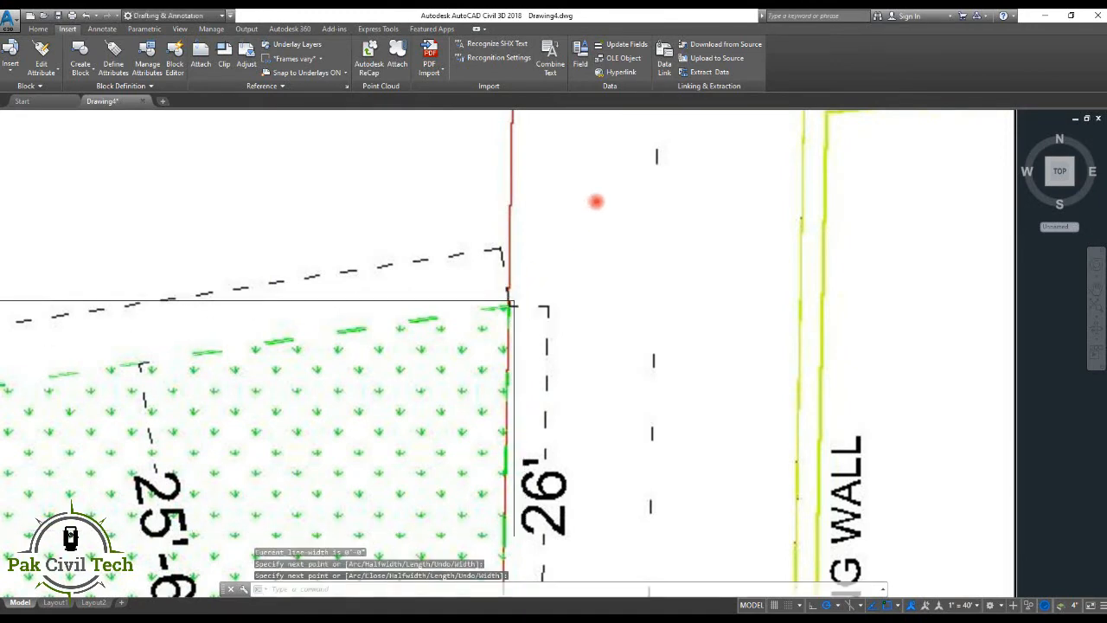
{"action": "scroll", "coordinate": [605, 202], "scroll_direction": "down", "scroll_amount": 5}
{"action": "scroll", "coordinate": [610, 205], "scroll_direction": "down", "scroll_amount": 4}
{"action": "key", "text": "Escape"}
{"action": "middle_click_drag", "start_coordinate": [547, 241], "coordinate": [532, 271]}
{"action": "scroll", "coordinate": [532, 270], "scroll_direction": "up", "scroll_amount": 4}
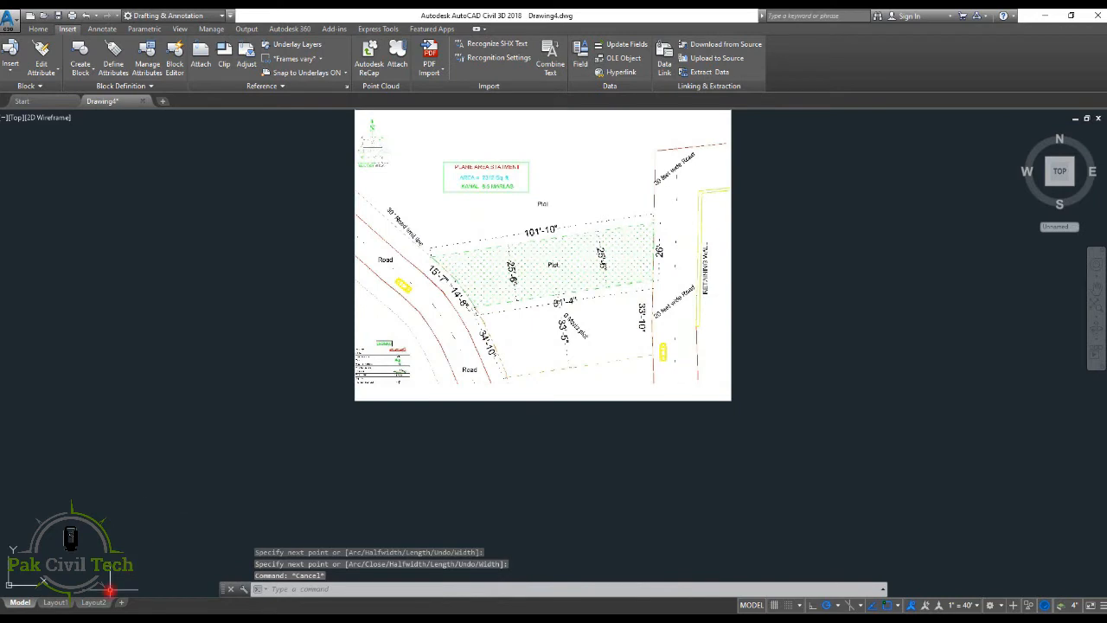
{"action": "key", "text": "Escape"}
{"action": "scroll", "coordinate": [372, 407], "scroll_direction": "down", "scroll_amount": 8}
{"action": "key", "text": "Escape"}
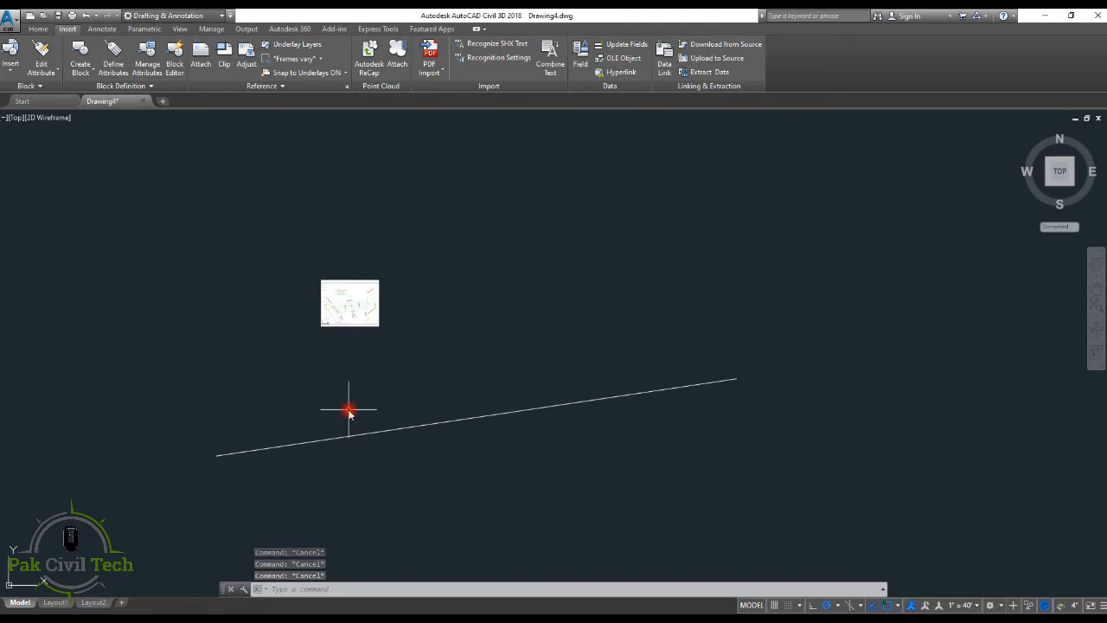
Start aligning the plan image and its traced edge, matching the hatched plot's upper-left corner to the reference polyline's left end
{"action": "type", "text": "al"}
{"action": "key", "text": "Return"}
{"action": "left_click", "coordinate": [299, 254]}
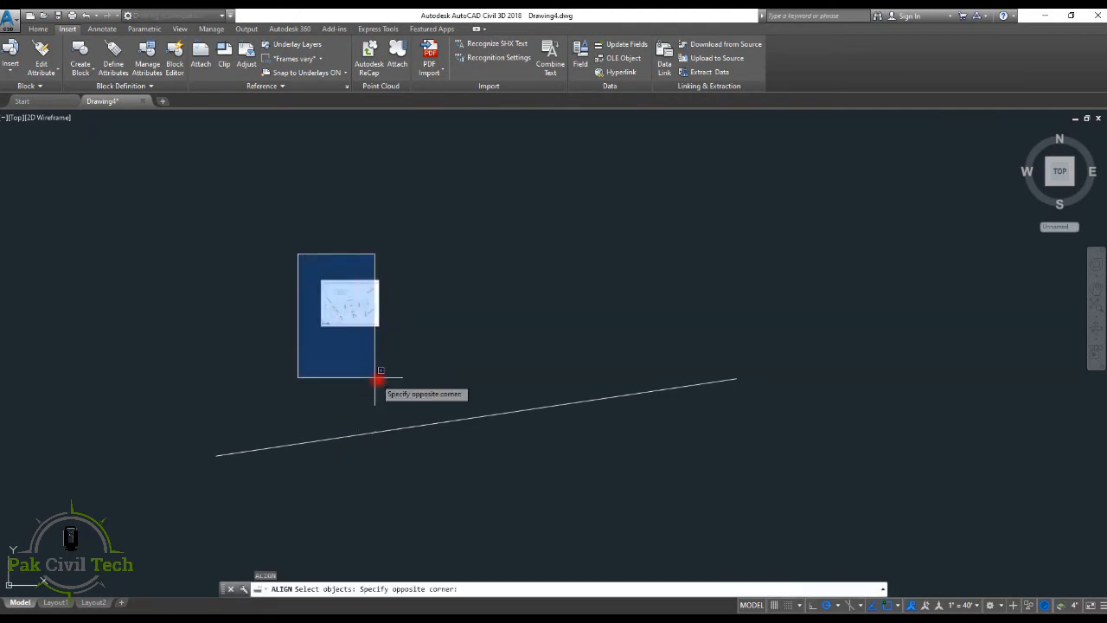
{"action": "left_click", "coordinate": [416, 398]}
{"action": "key", "text": "Return"}
{"action": "scroll", "coordinate": [337, 298], "scroll_direction": "up", "scroll_amount": 5}
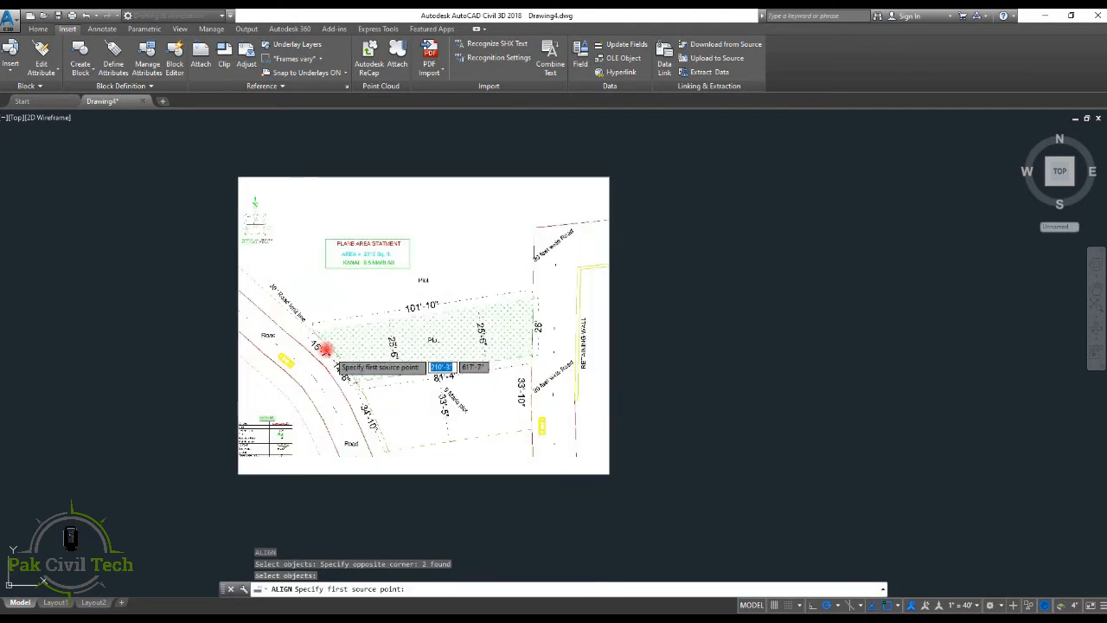
{"action": "scroll", "coordinate": [285, 153], "scroll_direction": "down", "scroll_amount": 2}
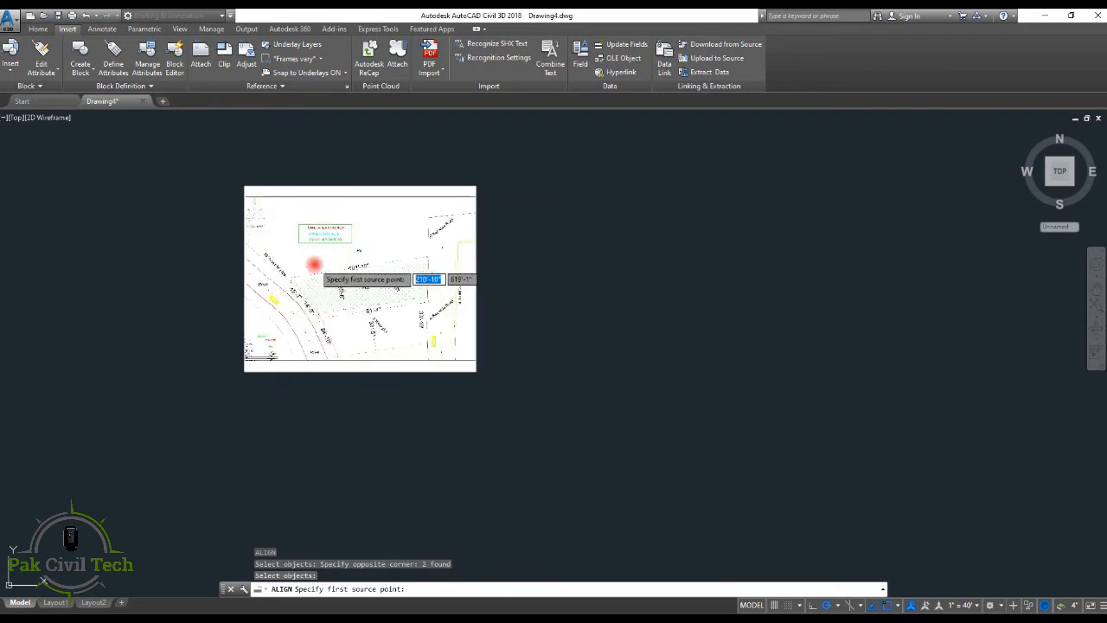
{"action": "scroll", "coordinate": [302, 277], "scroll_direction": "up", "scroll_amount": 7}
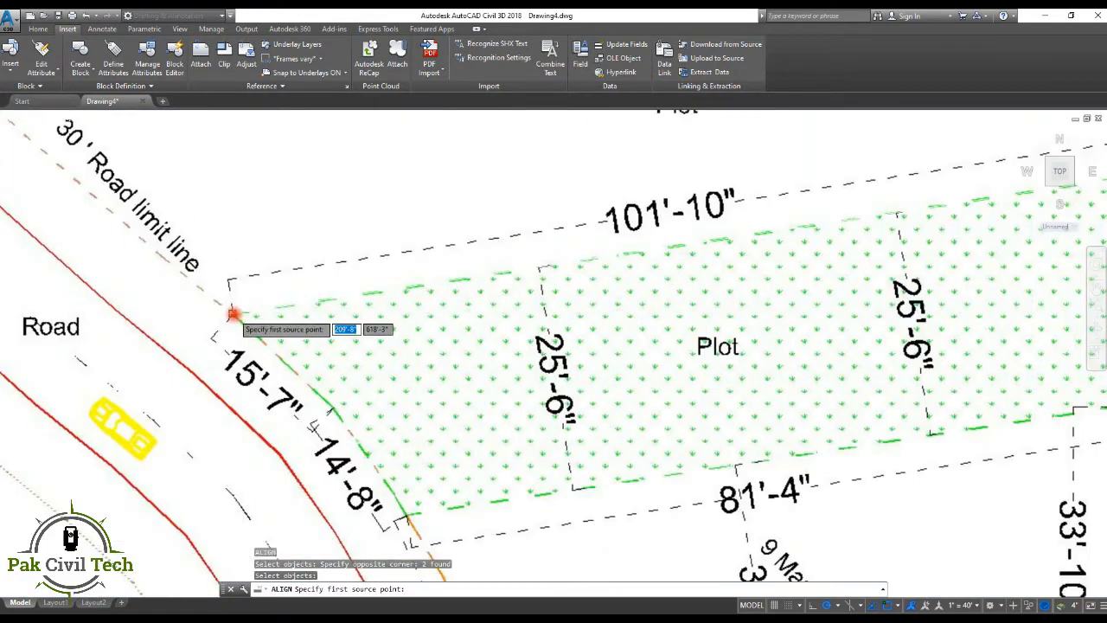
{"action": "left_click", "coordinate": [232, 314]}
{"action": "scroll", "coordinate": [388, 203], "scroll_direction": "down", "scroll_amount": 8}
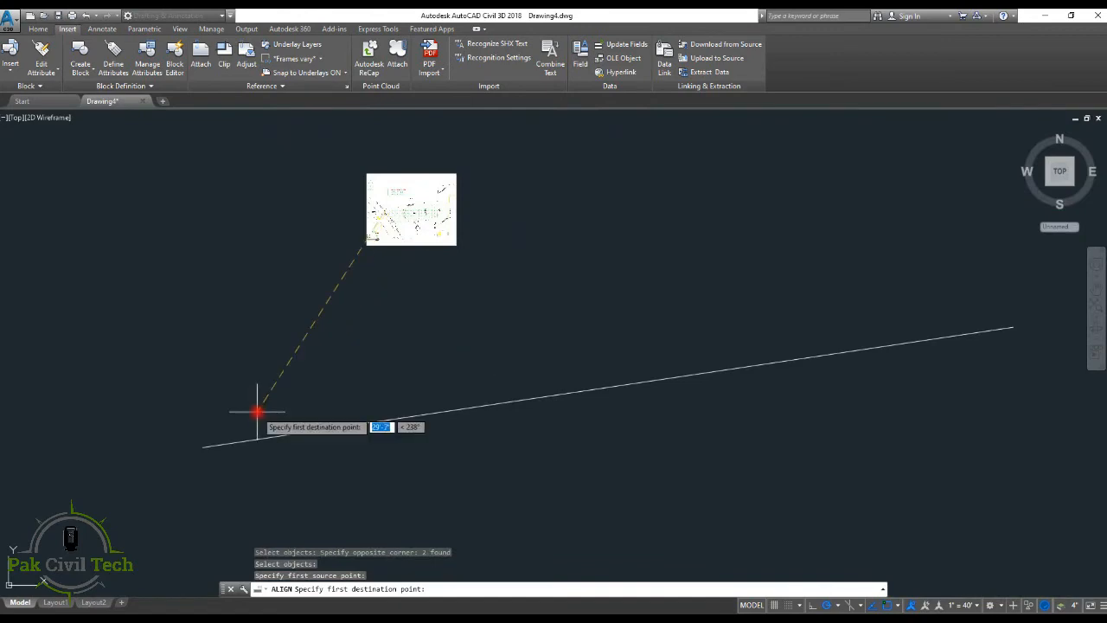
{"action": "middle_click_drag", "start_coordinate": [260, 408], "coordinate": [301, 370]}
{"action": "left_click", "coordinate": [285, 367]}
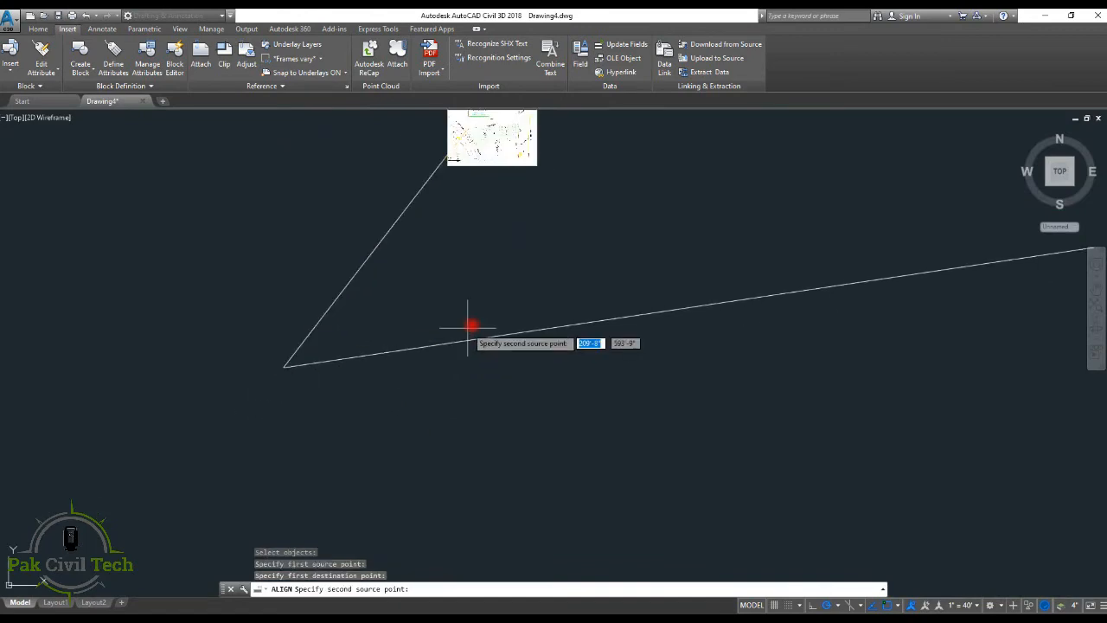
Match the plot's upper-right corner to the reference polyline's right end and scale the aligned objects to the alignment points
{"action": "scroll", "coordinate": [516, 149], "scroll_direction": "up", "scroll_amount": 10}
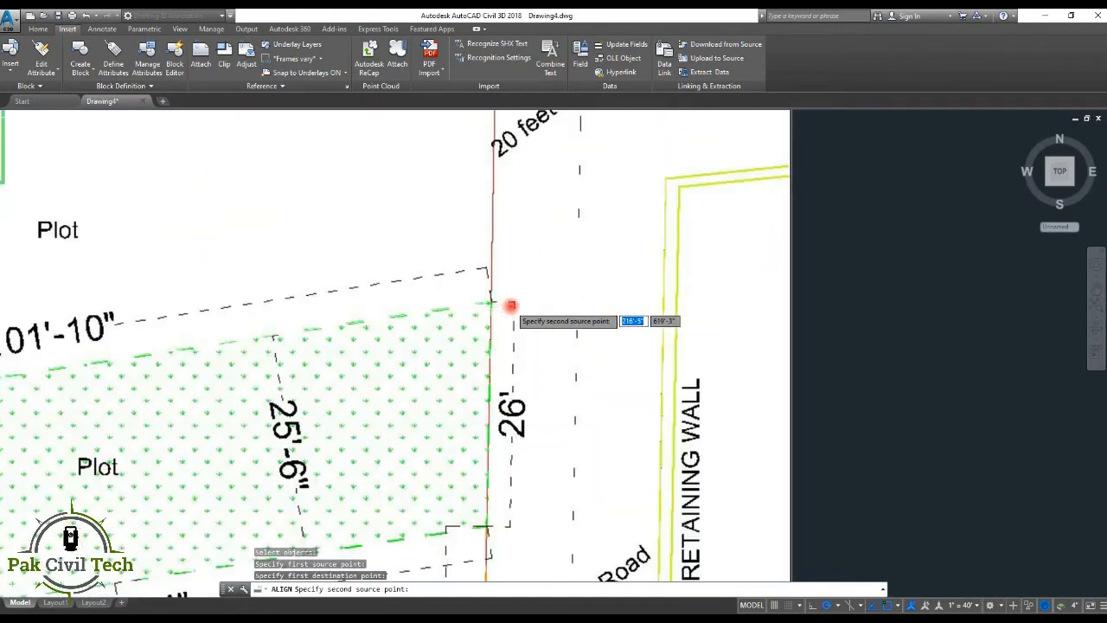
{"action": "left_click", "coordinate": [490, 300]}
{"action": "scroll", "coordinate": [671, 238], "scroll_direction": "down", "scroll_amount": 10}
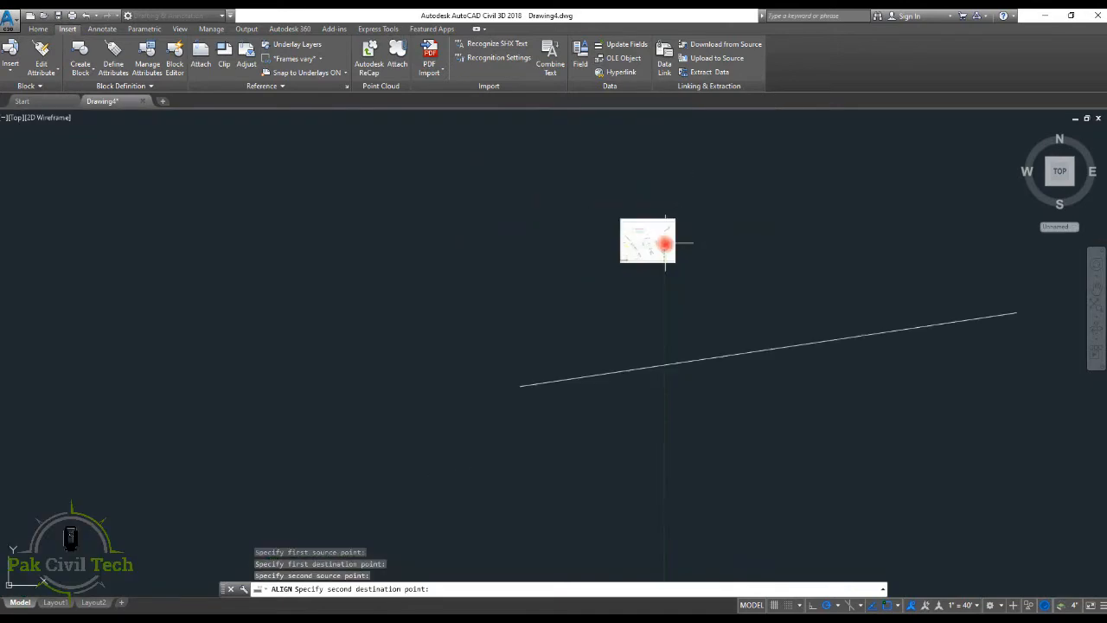
{"action": "middle_click_drag", "start_coordinate": [666, 239], "coordinate": [410, 243]}
{"action": "left_click", "coordinate": [759, 317]}
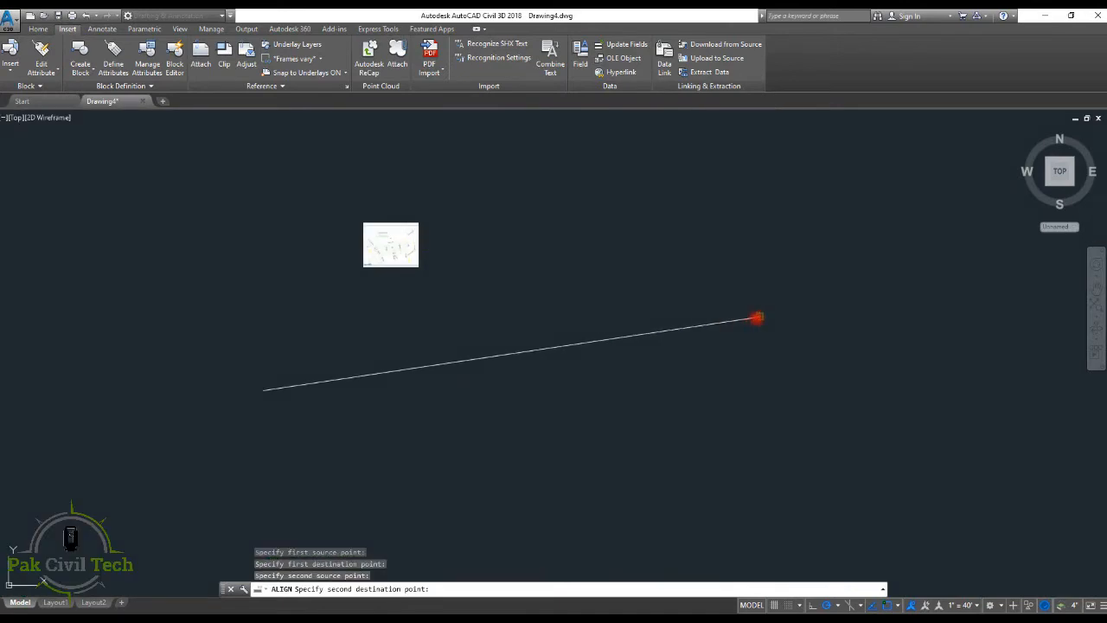
{"action": "key", "text": "Return"}
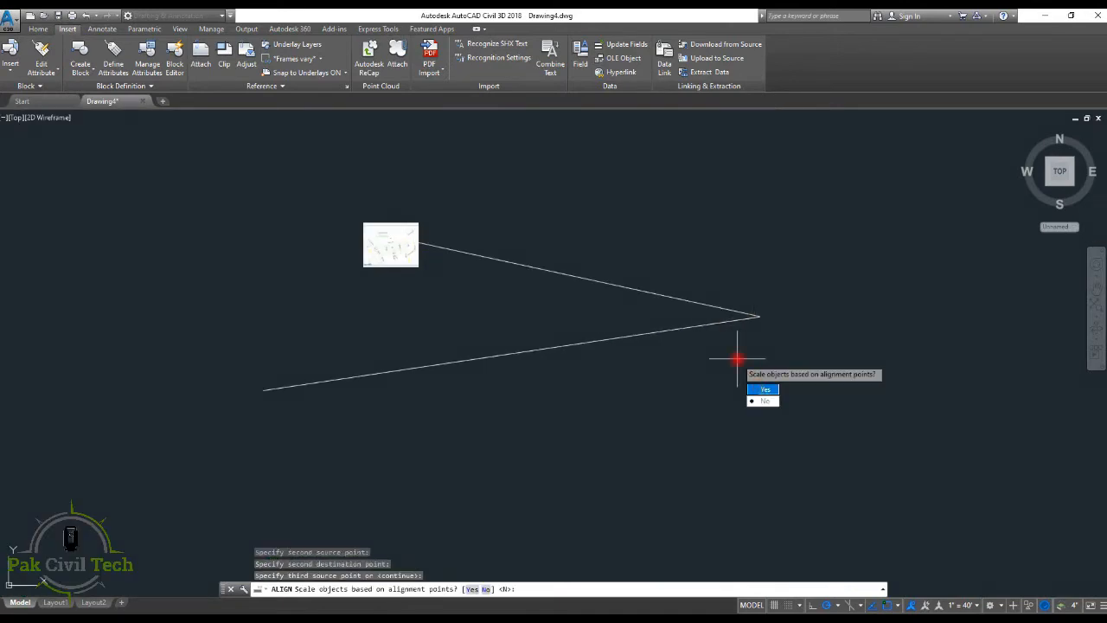
{"action": "type", "text": "y"}
{"action": "key", "text": "Return"}
{"action": "scroll", "coordinate": [635, 275], "scroll_direction": "down", "scroll_amount": 4}
{"action": "key", "text": "Escape"}
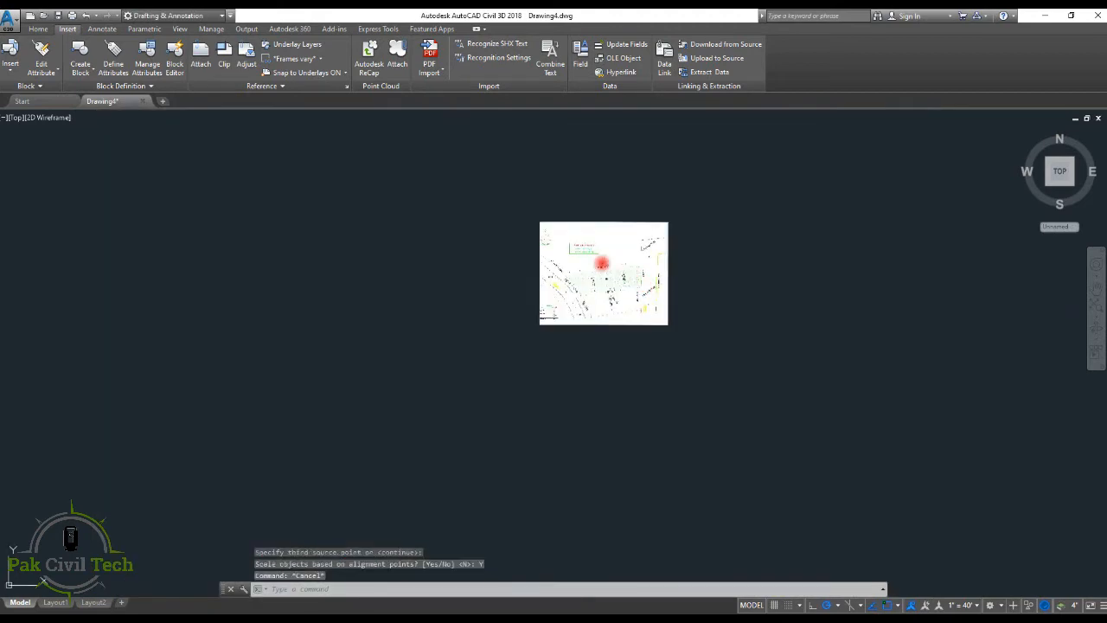
{"action": "scroll", "coordinate": [596, 265], "scroll_direction": "up", "scroll_amount": 3}
{"action": "key", "text": "Escape"}
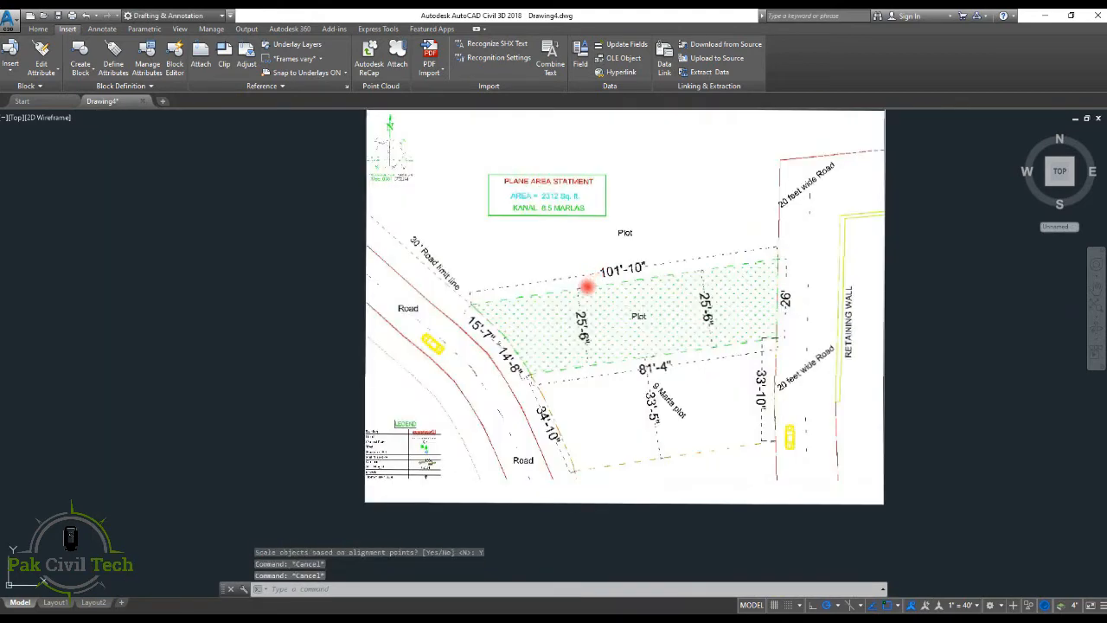
{"action": "key", "text": "Escape"}
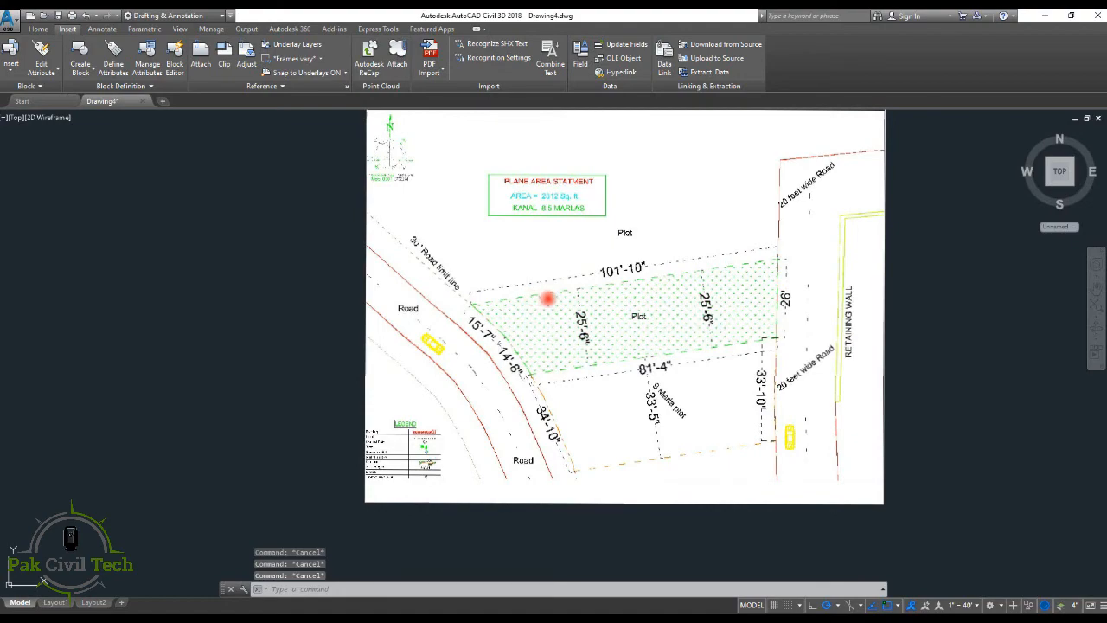
Check the length of the plot's upper edge on the scaled image with an aligned dimension, without placing it
{"action": "key", "text": "Return"}
{"action": "key", "text": "Return"}
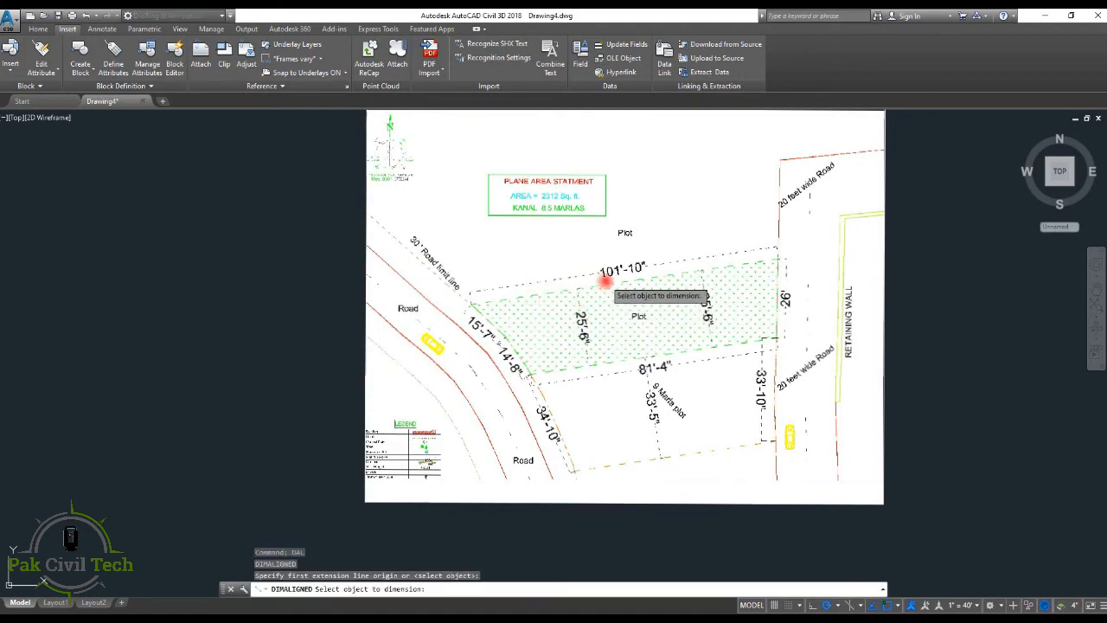
{"action": "scroll", "coordinate": [600, 281], "scroll_direction": "up", "scroll_amount": 5}
{"action": "left_click", "coordinate": [602, 288]}
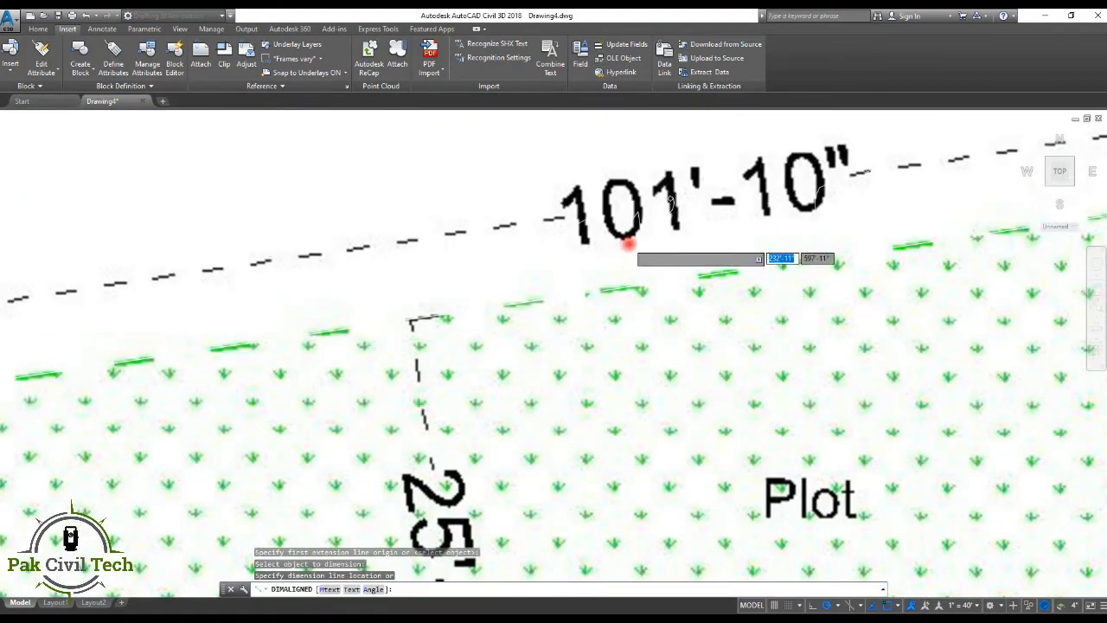
{"action": "scroll", "coordinate": [640, 242], "scroll_direction": "down", "scroll_amount": 6}
{"action": "scroll", "coordinate": [664, 229], "scroll_direction": "up", "scroll_amount": 8}
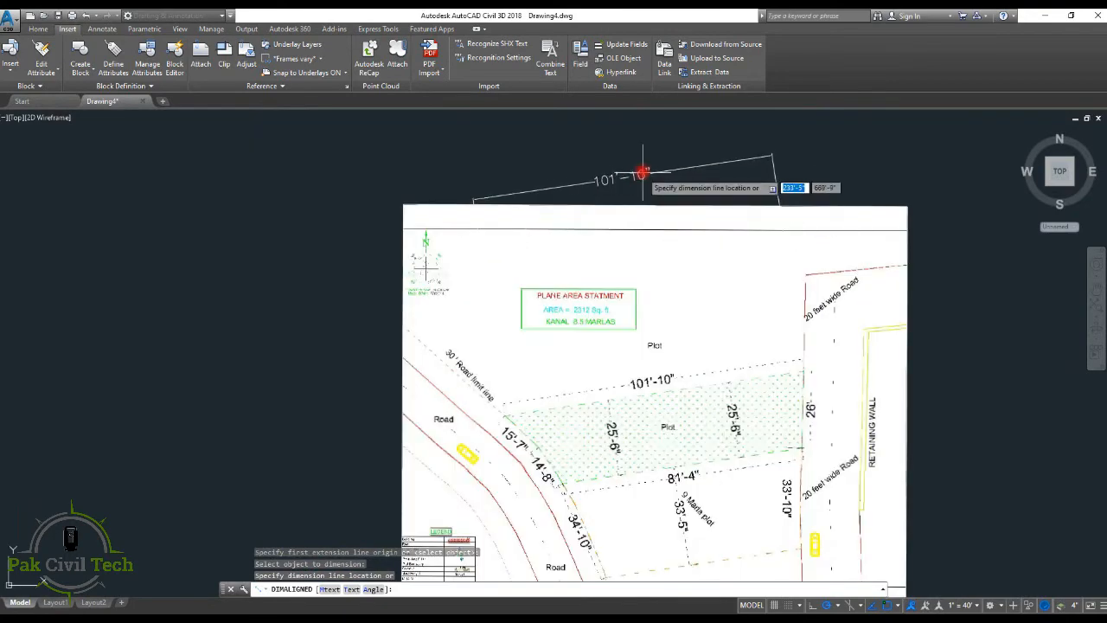
{"action": "key", "text": "Escape"}
{"action": "middle_click_drag", "start_coordinate": [687, 308], "coordinate": [573, 211]}
{"action": "key", "text": "Escape"}
{"action": "key", "text": "Escape"}
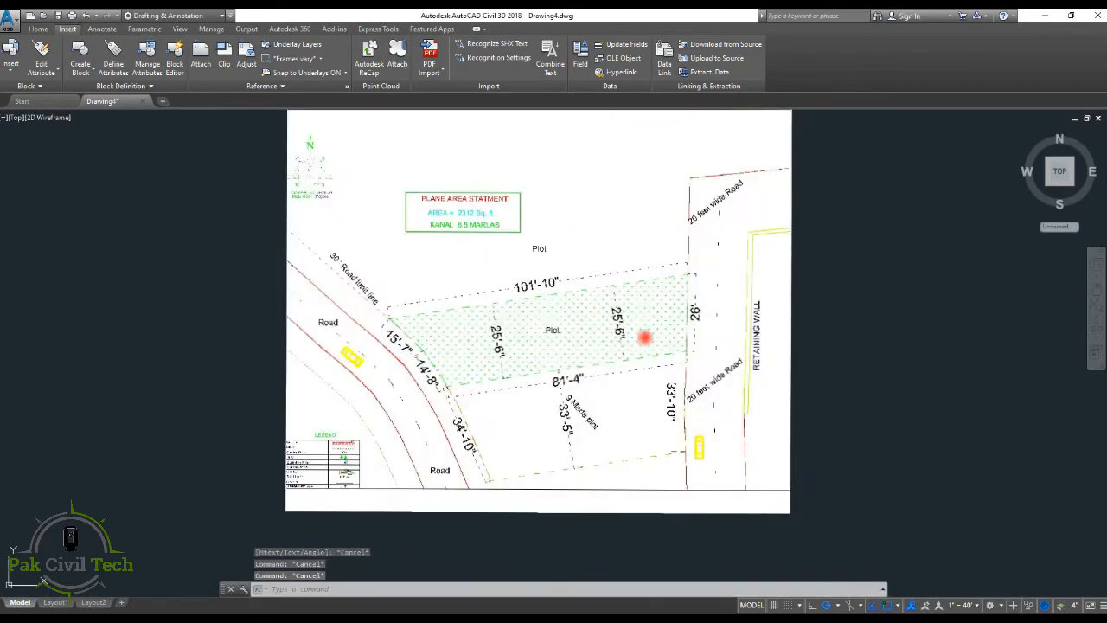
Start a polyline at the hatched plot's upper-left corner and draw a 15'7" segment down along its road-side edge
{"action": "middle_click_drag", "start_coordinate": [641, 330], "coordinate": [626, 320]}
{"action": "type", "text": "pl"}
{"action": "key", "text": "Return"}
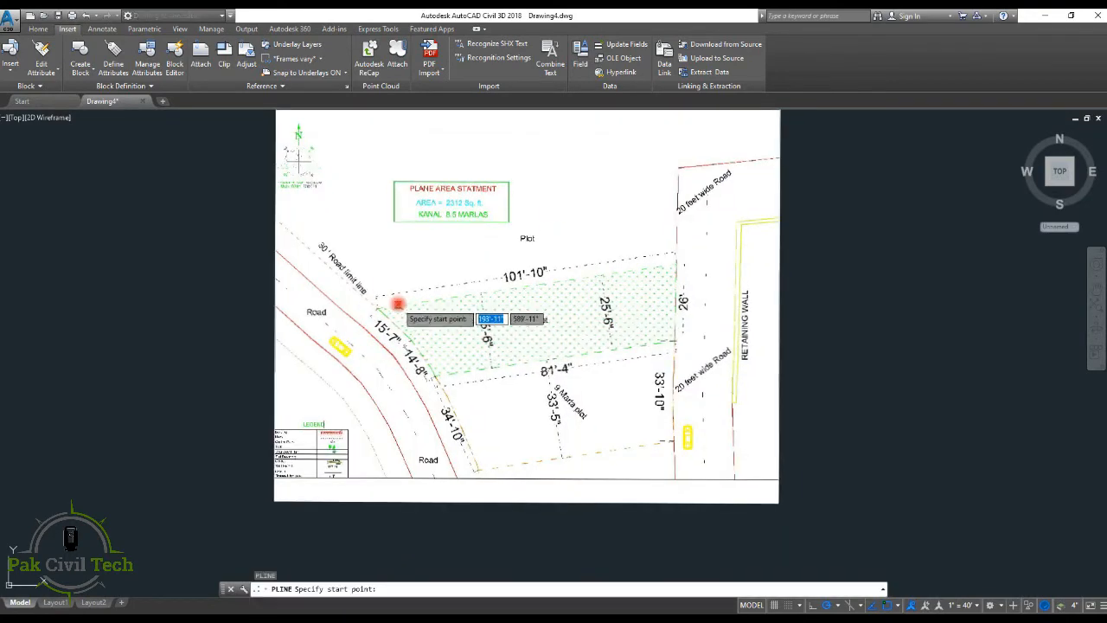
{"action": "middle_click_drag", "start_coordinate": [435, 319], "coordinate": [425, 309]}
{"action": "scroll", "coordinate": [371, 320], "scroll_direction": "up", "scroll_amount": 2}
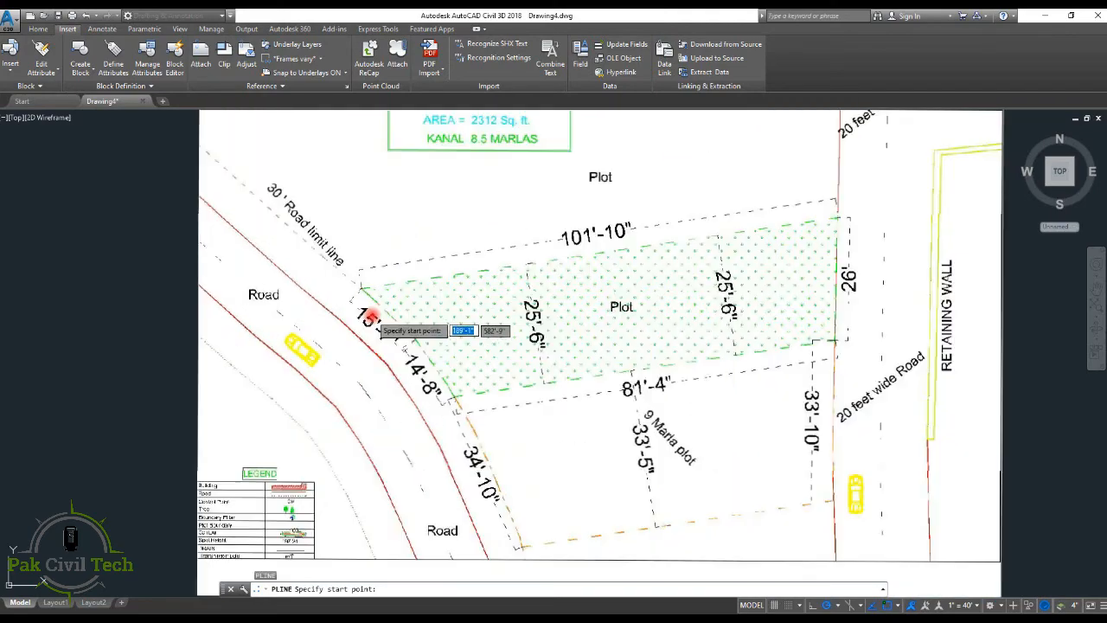
{"action": "scroll", "coordinate": [359, 281], "scroll_direction": "up", "scroll_amount": 5}
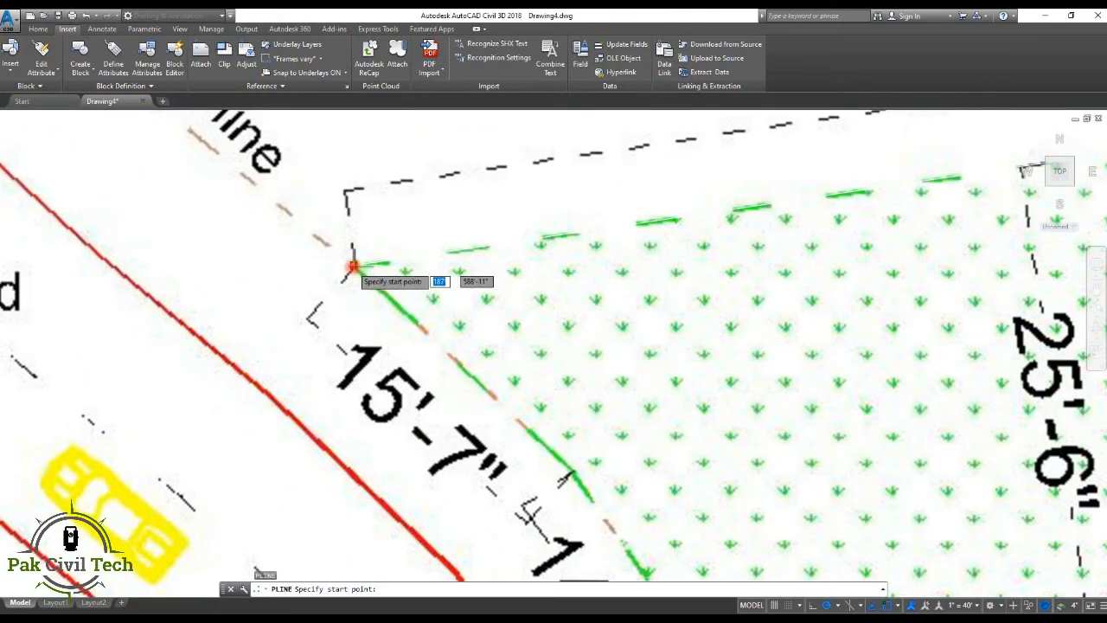
{"action": "left_click", "coordinate": [352, 272]}
{"action": "scroll", "coordinate": [447, 300], "scroll_direction": "down", "scroll_amount": 5}
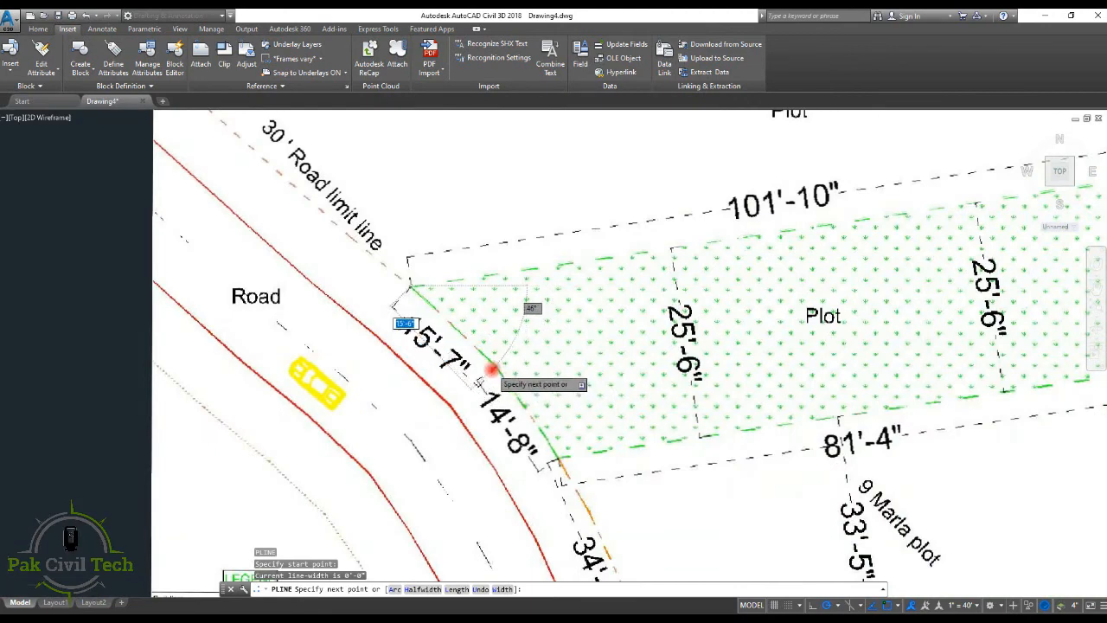
{"action": "scroll", "coordinate": [494, 372], "scroll_direction": "up", "scroll_amount": 5}
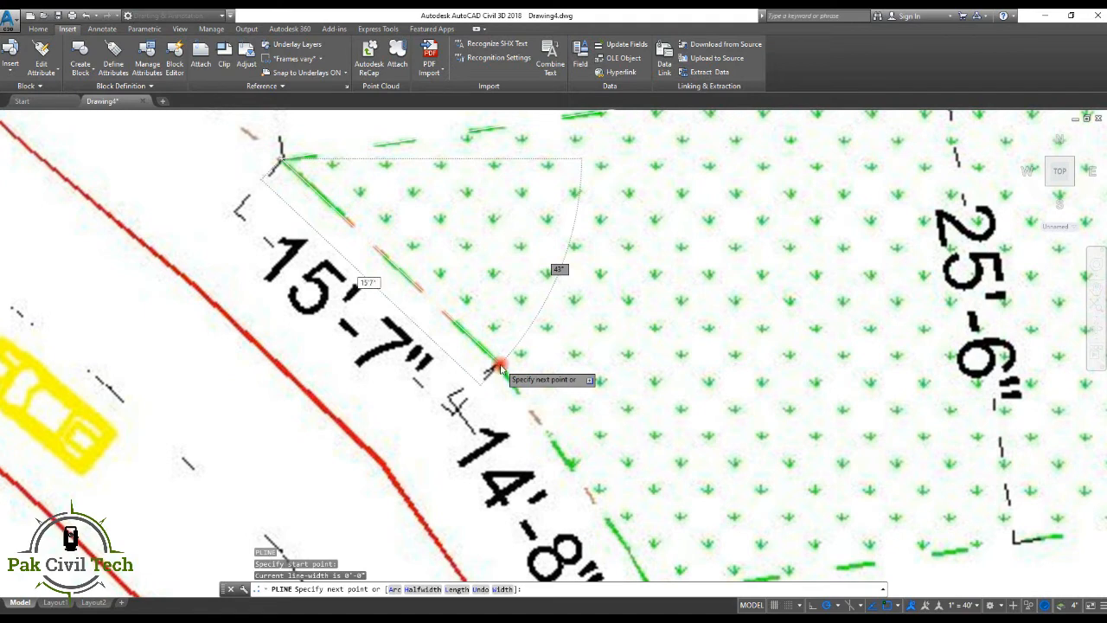
{"action": "left_click", "coordinate": [499, 367]}
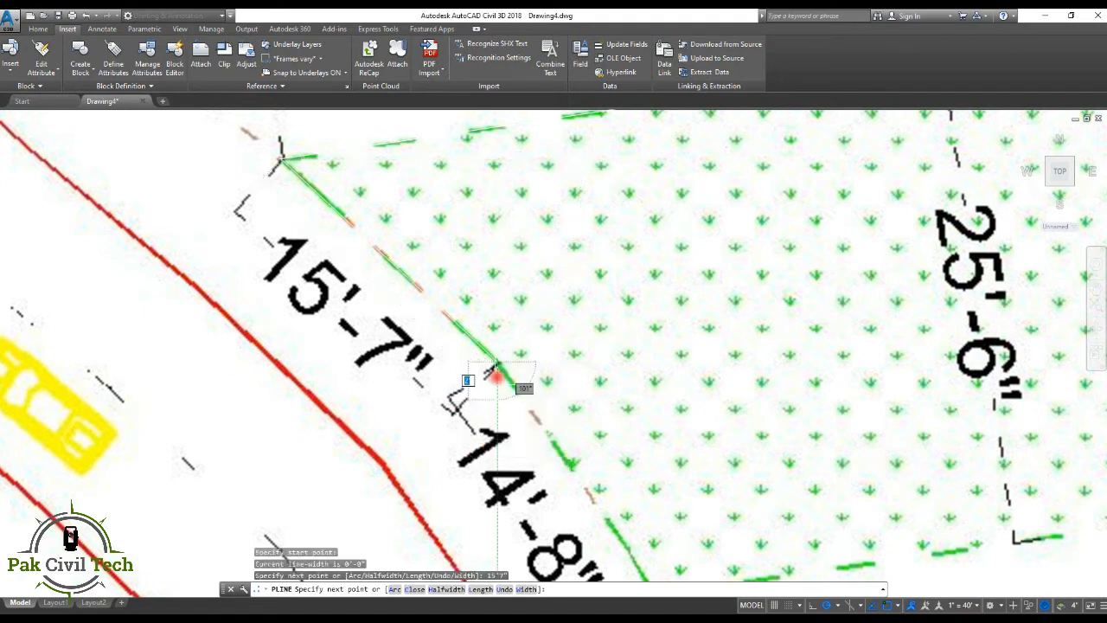
Continue the polyline with a 14'8" segment along the road-side edge to the plot's lower-left corner
{"action": "scroll", "coordinate": [500, 366], "scroll_direction": "up", "scroll_amount": 2}
{"action": "scroll", "coordinate": [484, 381], "scroll_direction": "up", "scroll_amount": 1}
{"action": "scroll", "coordinate": [469, 377], "scroll_direction": "up", "scroll_amount": 2}
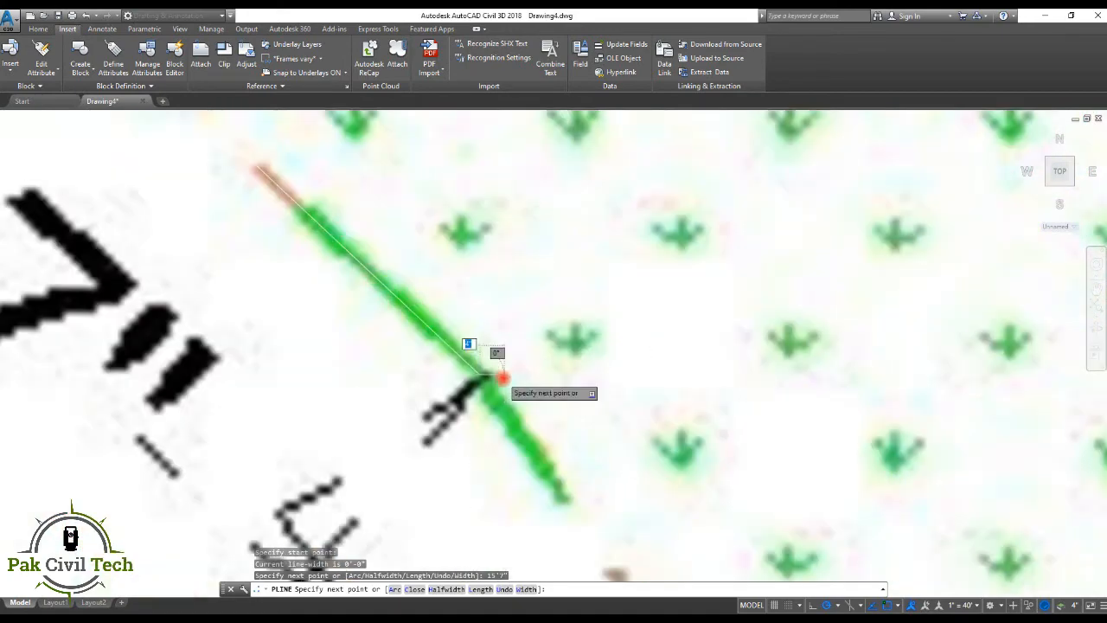
{"action": "scroll", "coordinate": [475, 373], "scroll_direction": "down", "scroll_amount": 3}
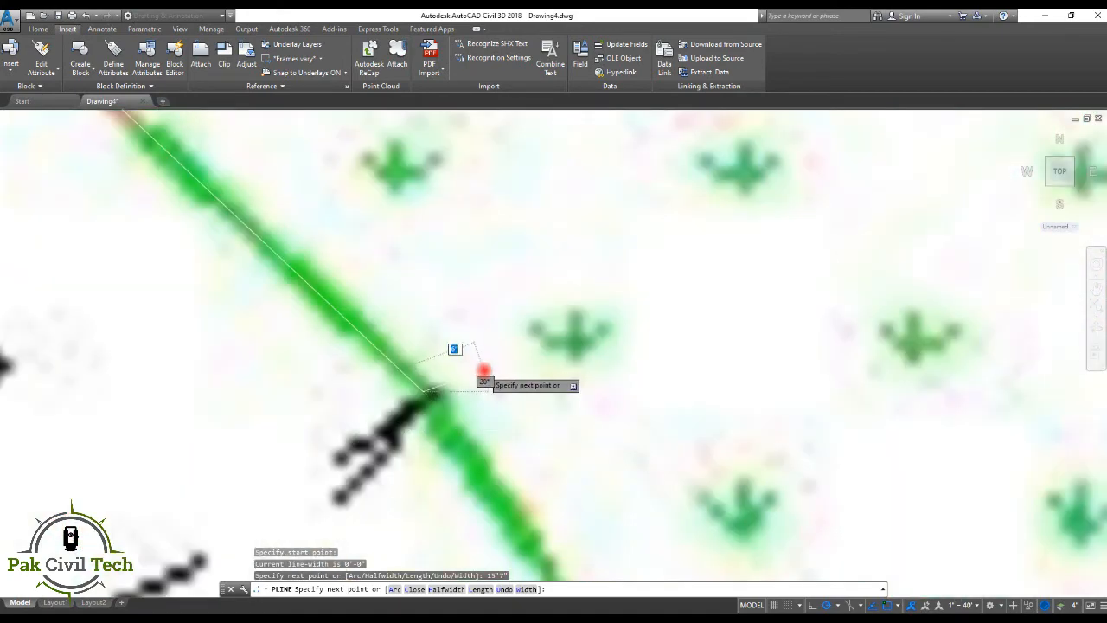
{"action": "scroll", "coordinate": [481, 378], "scroll_direction": "down", "scroll_amount": 4}
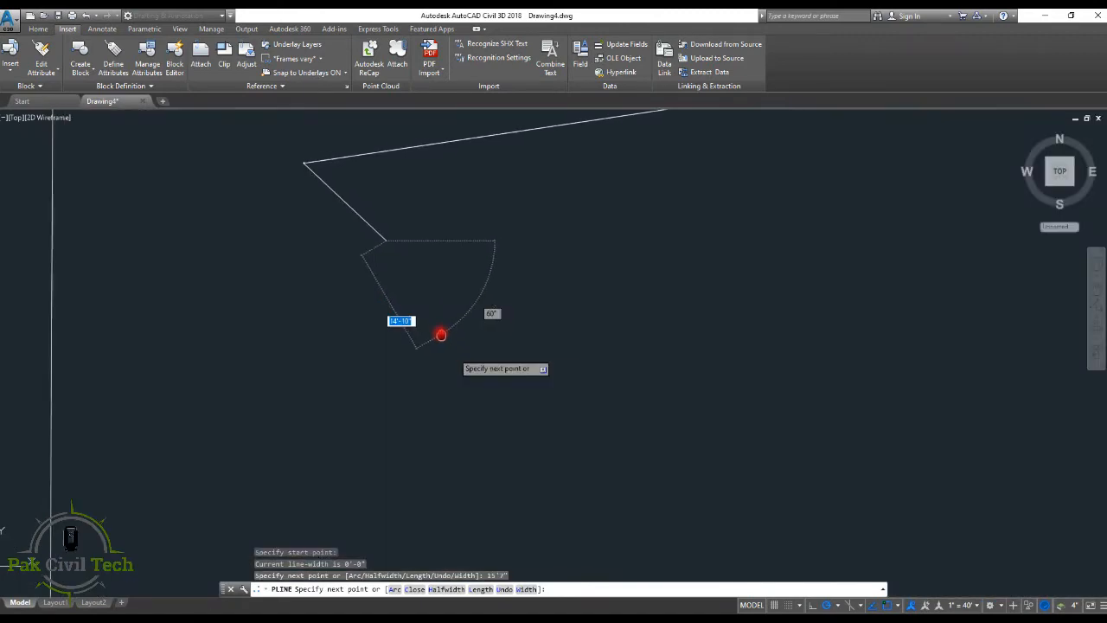
{"action": "mouse_move", "coordinate": [441, 335]}
{"action": "middle_mouse_down"}
{"action": "mouse_move", "coordinate": [428, 320]}
{"action": "mouse_move", "coordinate": [419, 336]}
{"action": "middle_mouse_up"}
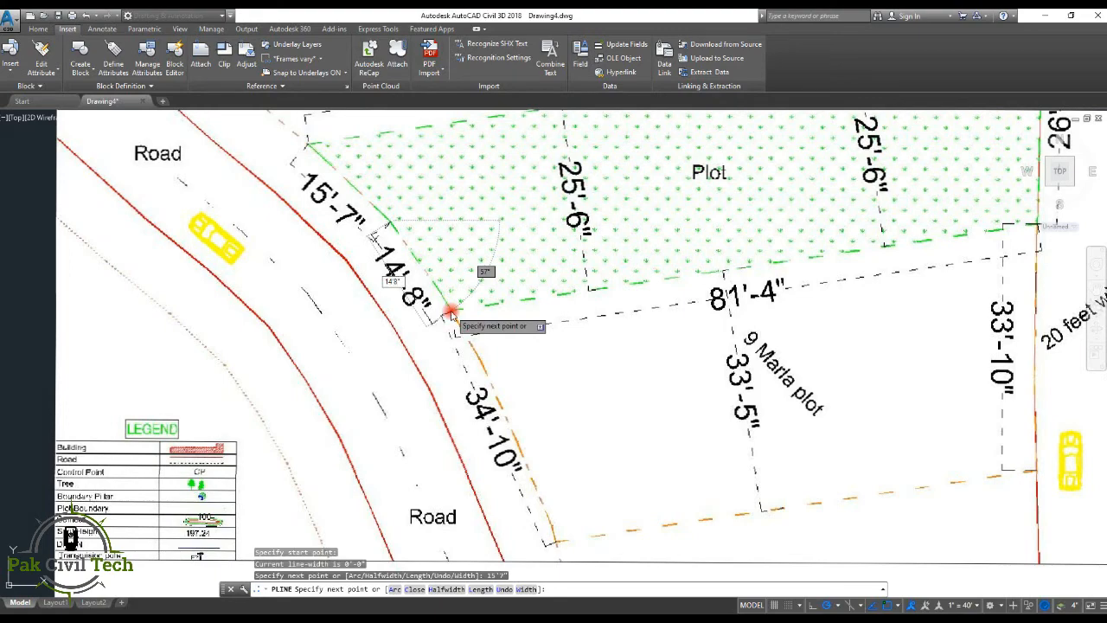
{"action": "left_click", "coordinate": [450, 311]}
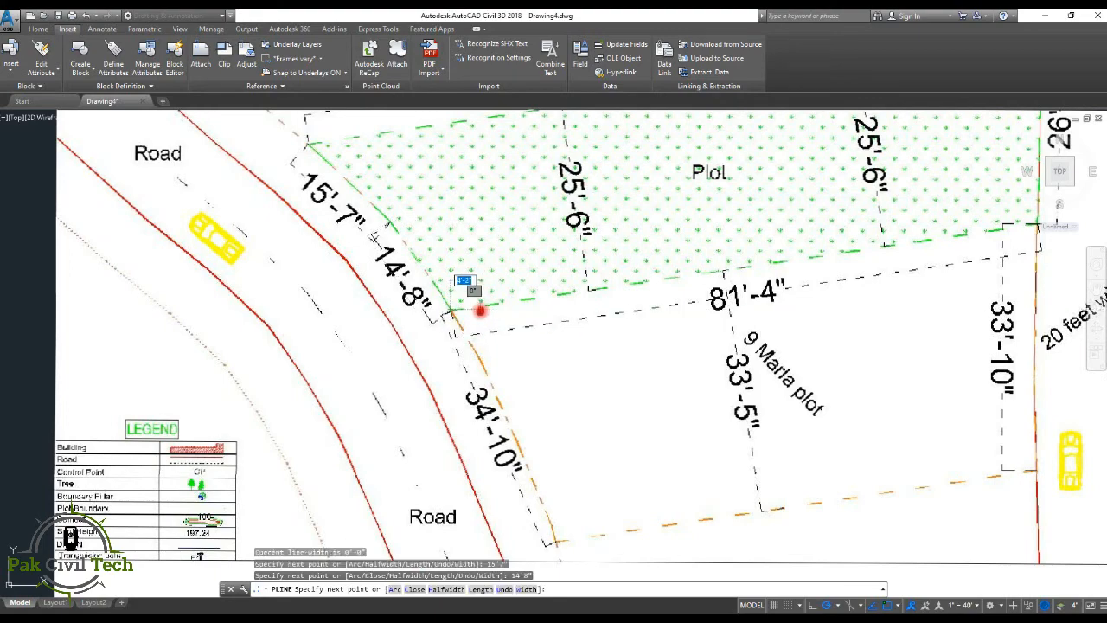
Continue the polyline with an 81'4" segment along the plot's lower edge to its lower-right corner
{"action": "mouse_move", "coordinate": [476, 306]}
{"action": "middle_mouse_down"}
{"action": "mouse_move", "coordinate": [491, 323]}
{"action": "mouse_move", "coordinate": [511, 321]}
{"action": "middle_mouse_up"}
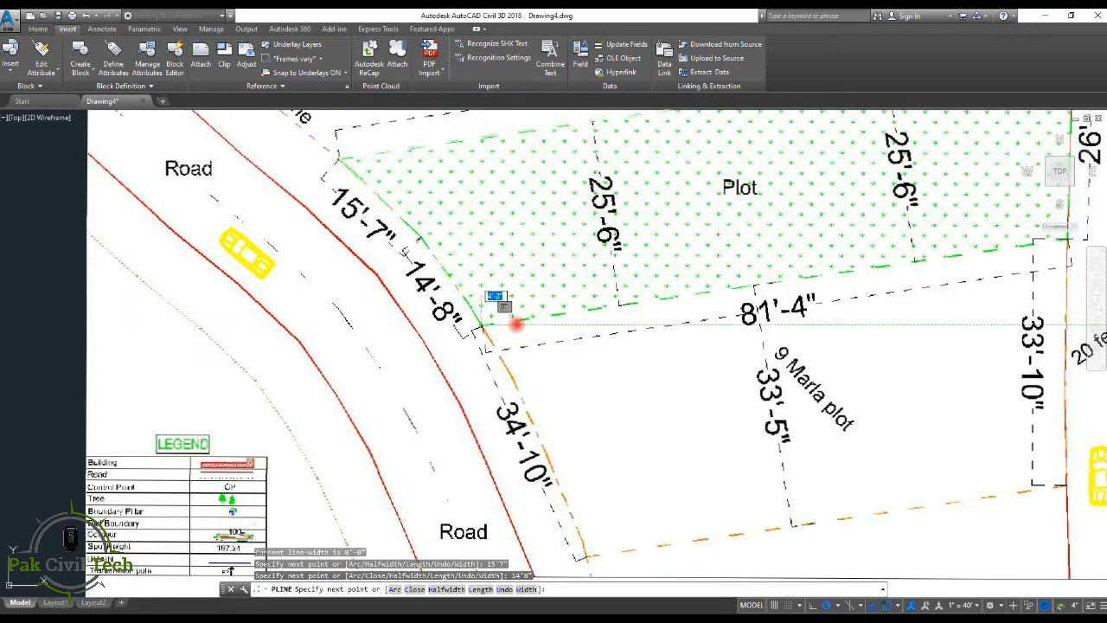
{"action": "middle_click_drag", "start_coordinate": [588, 306], "coordinate": [240, 327]}
{"action": "scroll", "coordinate": [366, 316], "scroll_direction": "down", "scroll_amount": 8}
{"action": "scroll", "coordinate": [378, 306], "scroll_direction": "up", "scroll_amount": 9}
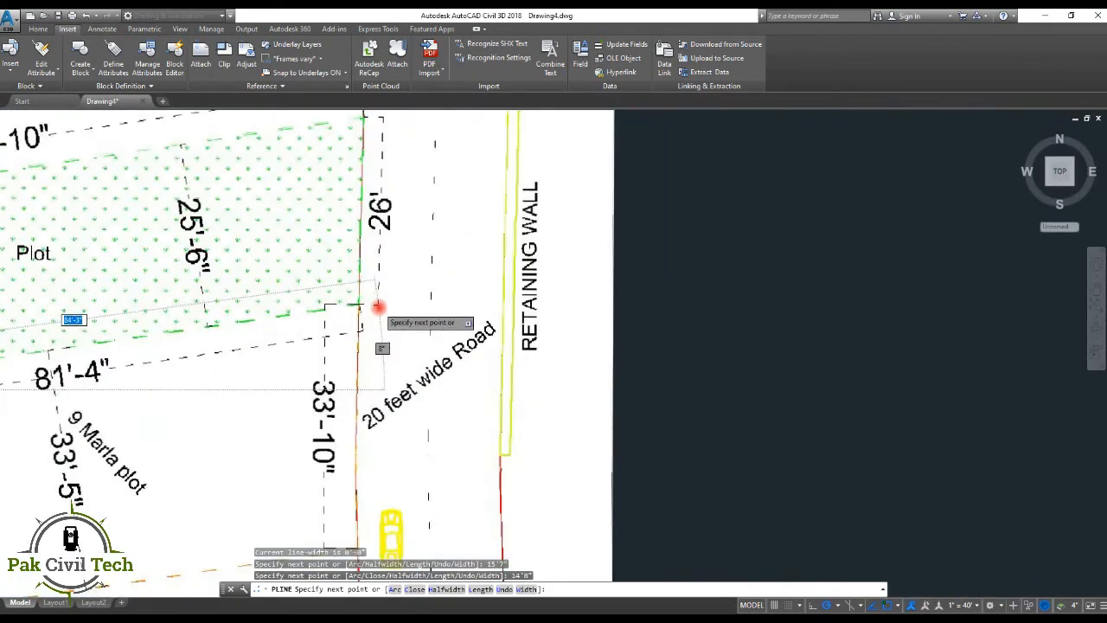
{"action": "scroll", "coordinate": [356, 305], "scroll_direction": "up", "scroll_amount": 7}
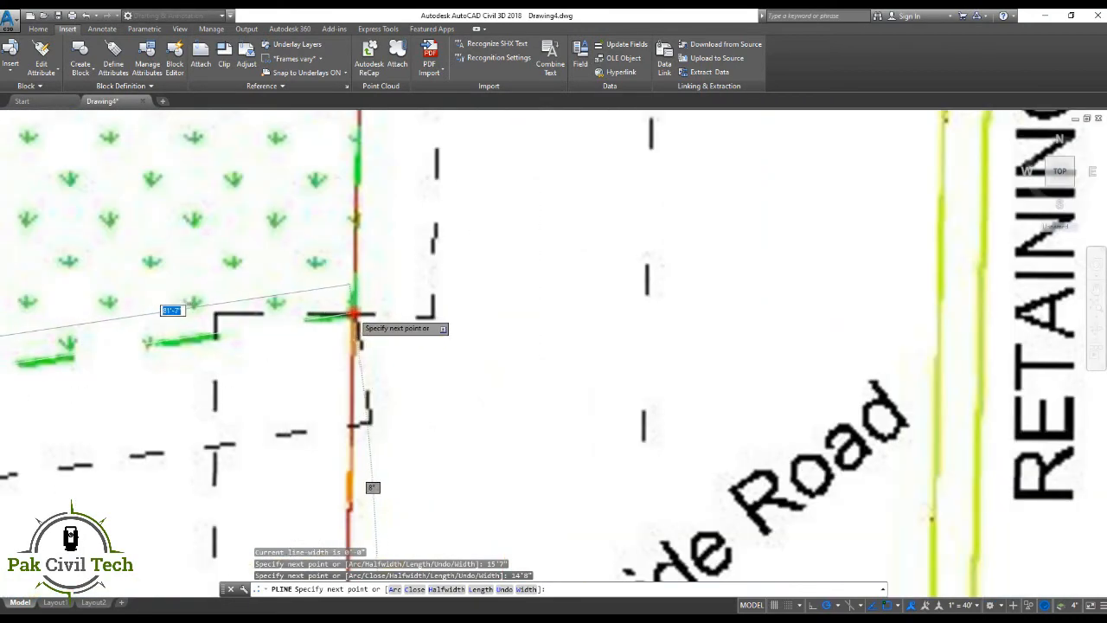
{"action": "scroll", "coordinate": [358, 315], "scroll_direction": "down", "scroll_amount": 4}
{"action": "middle_click_drag", "start_coordinate": [358, 315], "coordinate": [603, 307]}
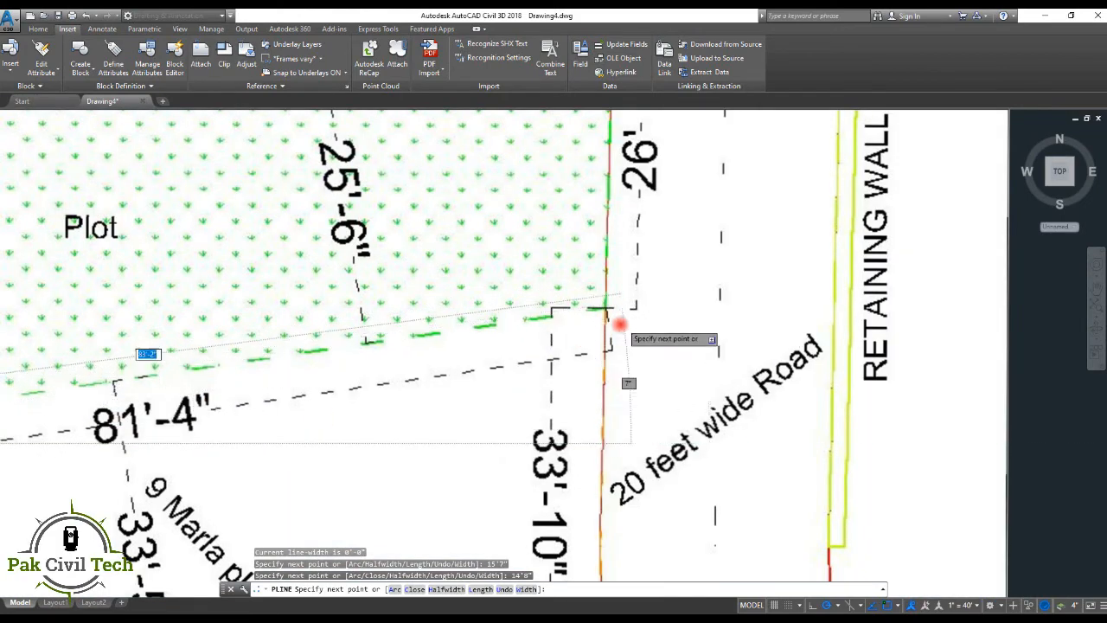
{"action": "scroll", "coordinate": [605, 316], "scroll_direction": "up", "scroll_amount": 8}
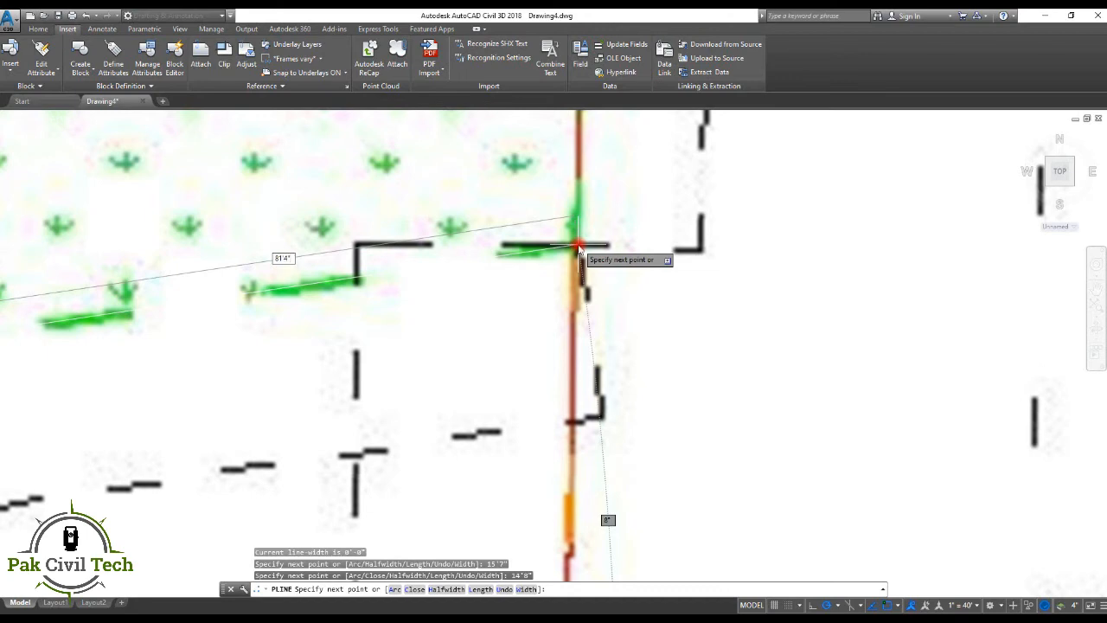
{"action": "left_click", "coordinate": [578, 248]}
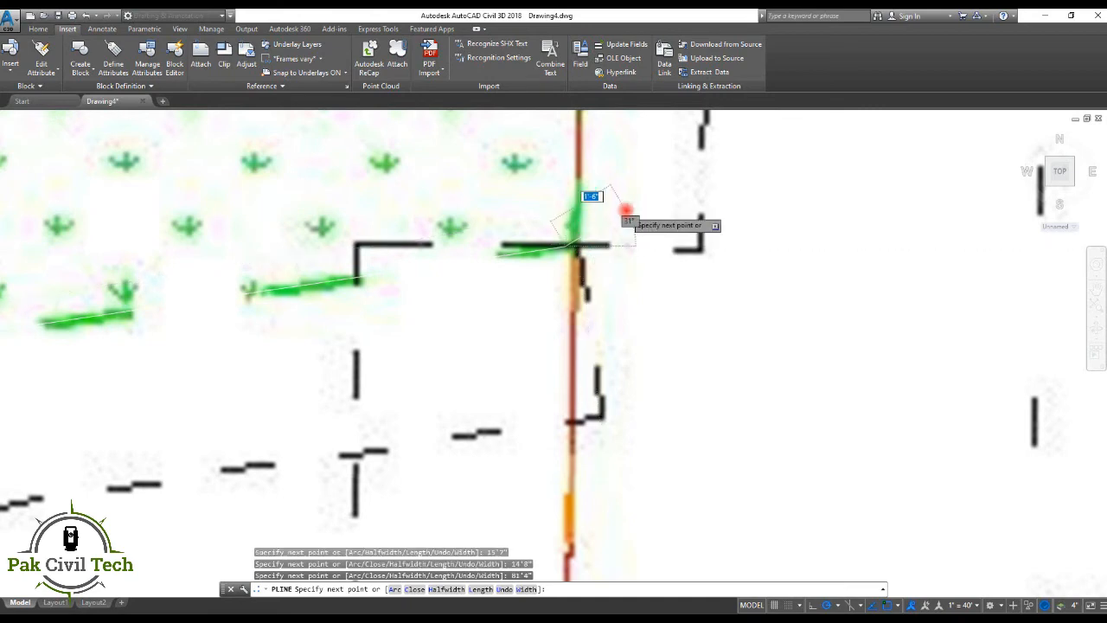
{"action": "scroll", "coordinate": [627, 221], "scroll_direction": "down", "scroll_amount": 5}
{"action": "scroll", "coordinate": [637, 210], "scroll_direction": "up", "scroll_amount": 3}
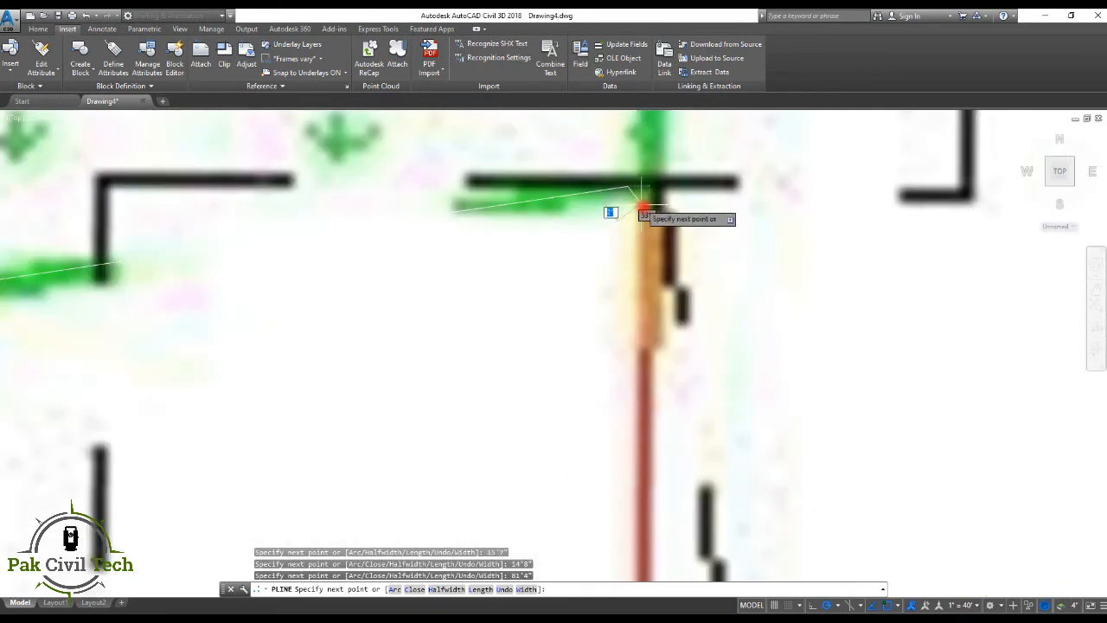
End the polyline at the plot's lower-right corner and draw a separate 26' polyline segment along the right edge to the upper-right corner
{"action": "scroll", "coordinate": [655, 206], "scroll_direction": "down", "scroll_amount": 5}
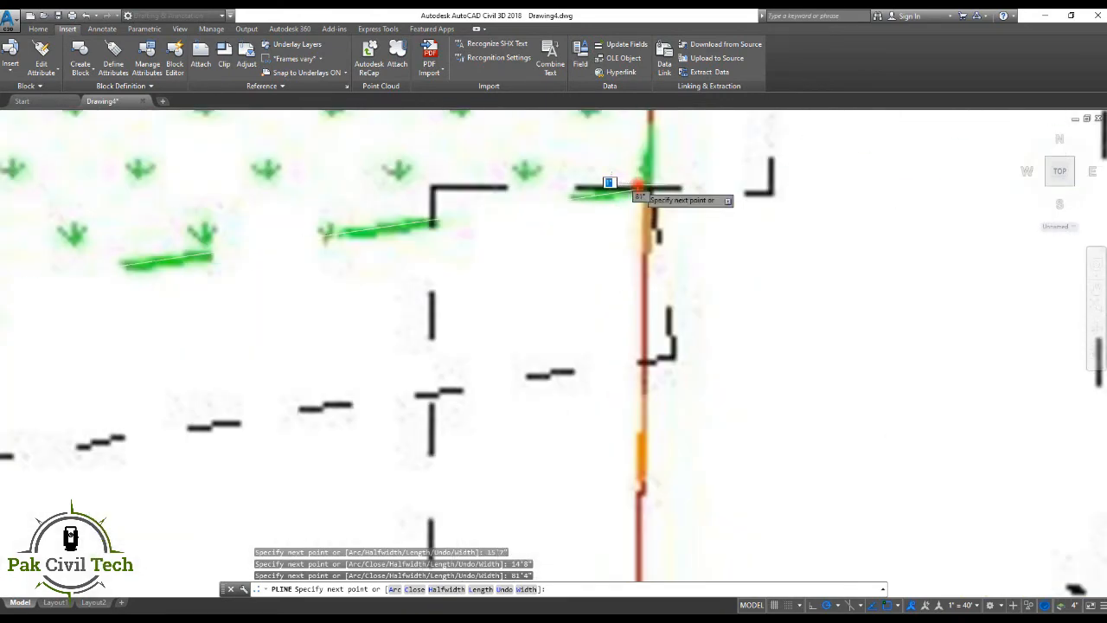
{"action": "scroll", "coordinate": [638, 183], "scroll_direction": "up", "scroll_amount": 4}
{"action": "scroll", "coordinate": [640, 192], "scroll_direction": "down", "scroll_amount": 3}
{"action": "scroll", "coordinate": [691, 210], "scroll_direction": "up", "scroll_amount": 2}
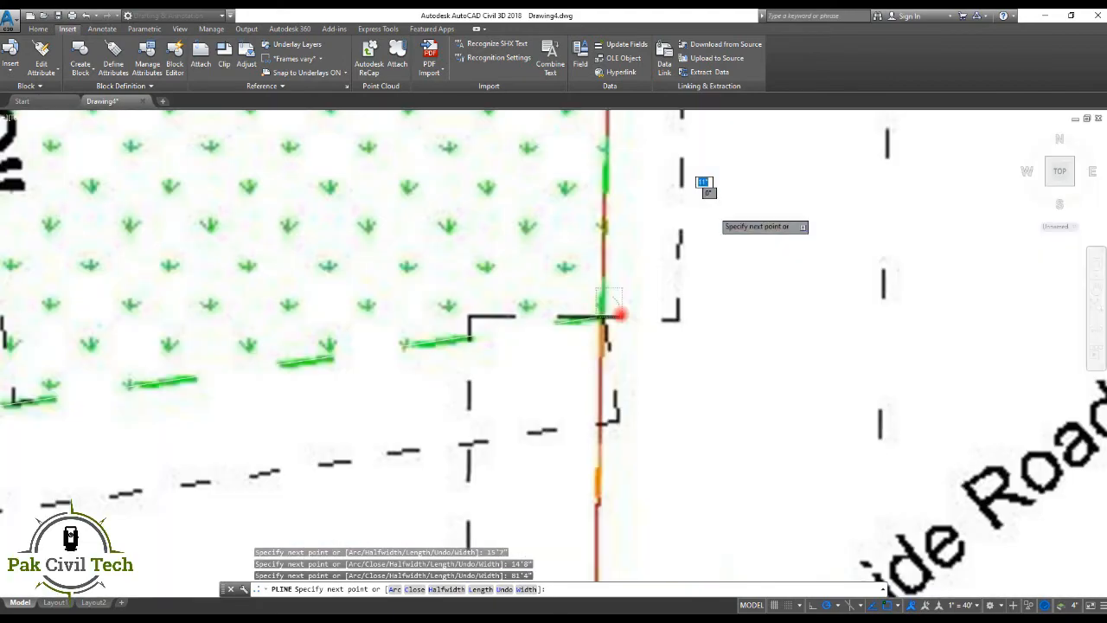
{"action": "scroll", "coordinate": [624, 305], "scroll_direction": "down", "scroll_amount": 3}
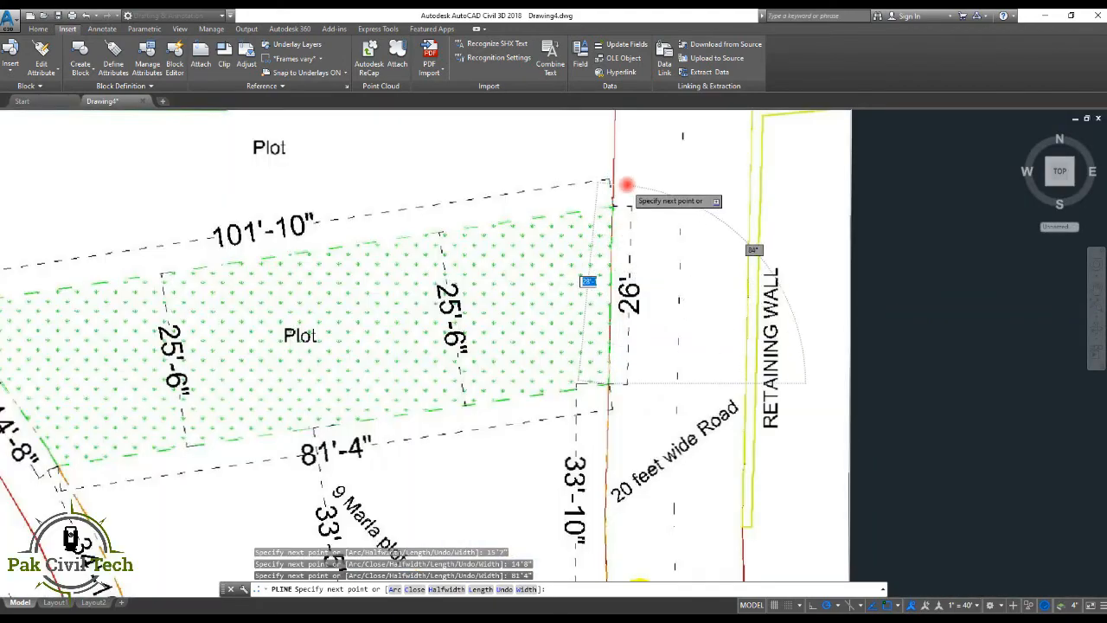
{"action": "scroll", "coordinate": [635, 201], "scroll_direction": "up", "scroll_amount": 5}
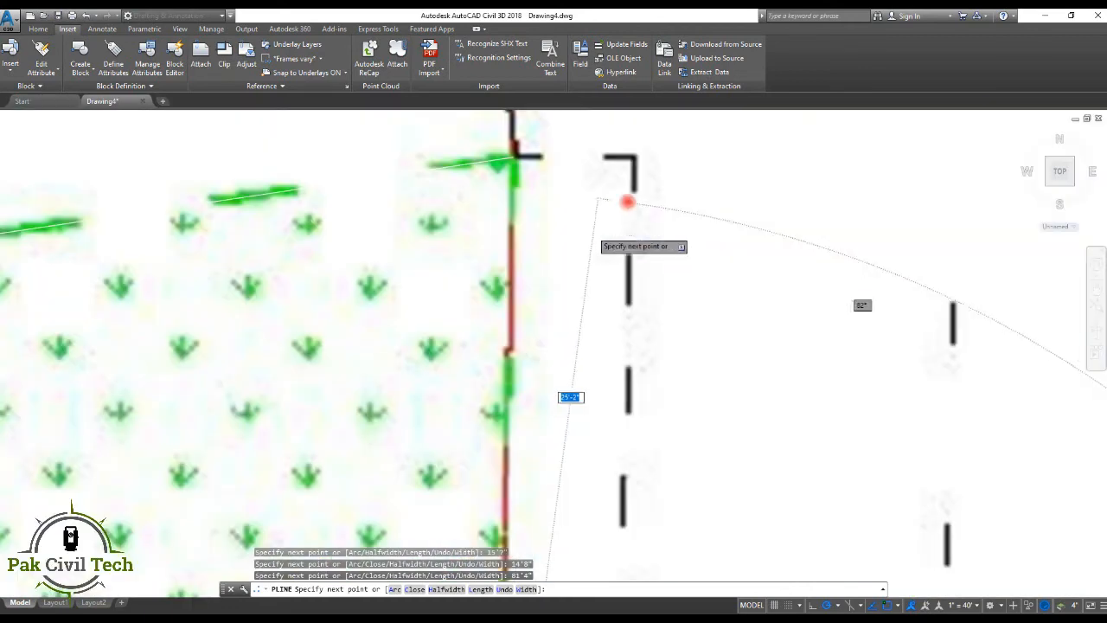
{"action": "scroll", "coordinate": [603, 230], "scroll_direction": "down", "scroll_amount": 3}
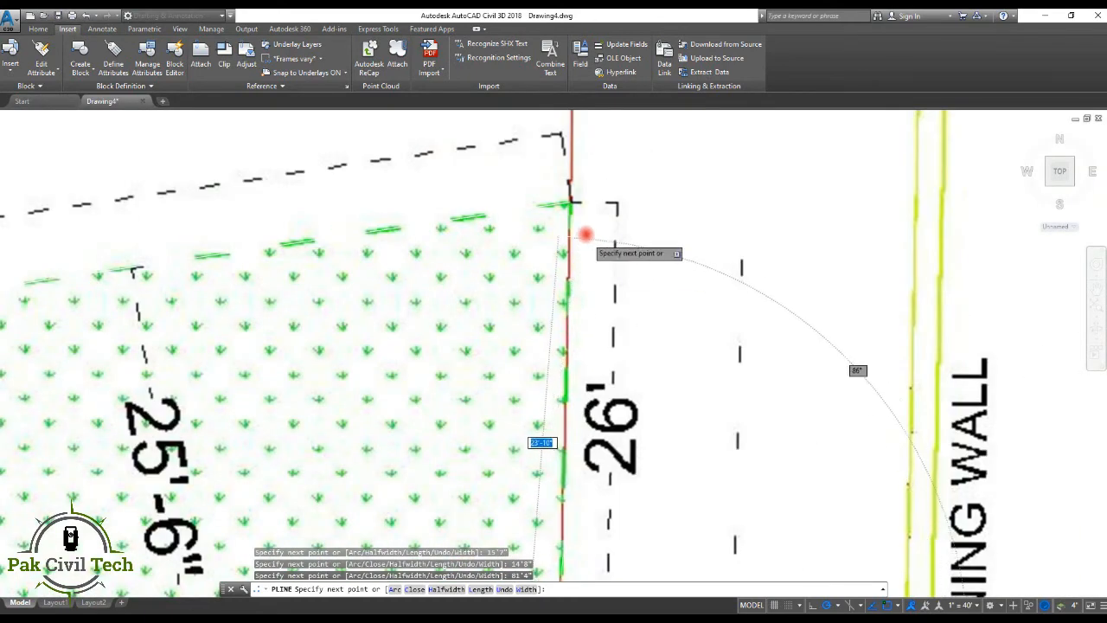
{"action": "scroll", "coordinate": [579, 222], "scroll_direction": "down", "scroll_amount": 3}
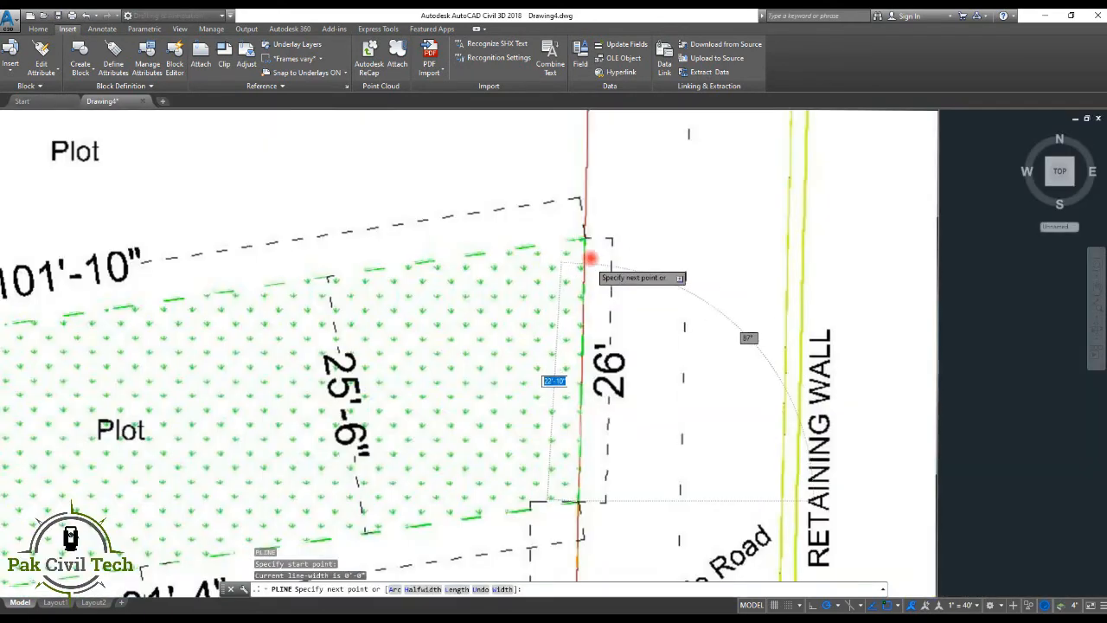
{"action": "scroll", "coordinate": [588, 229], "scroll_direction": "up", "scroll_amount": 4}
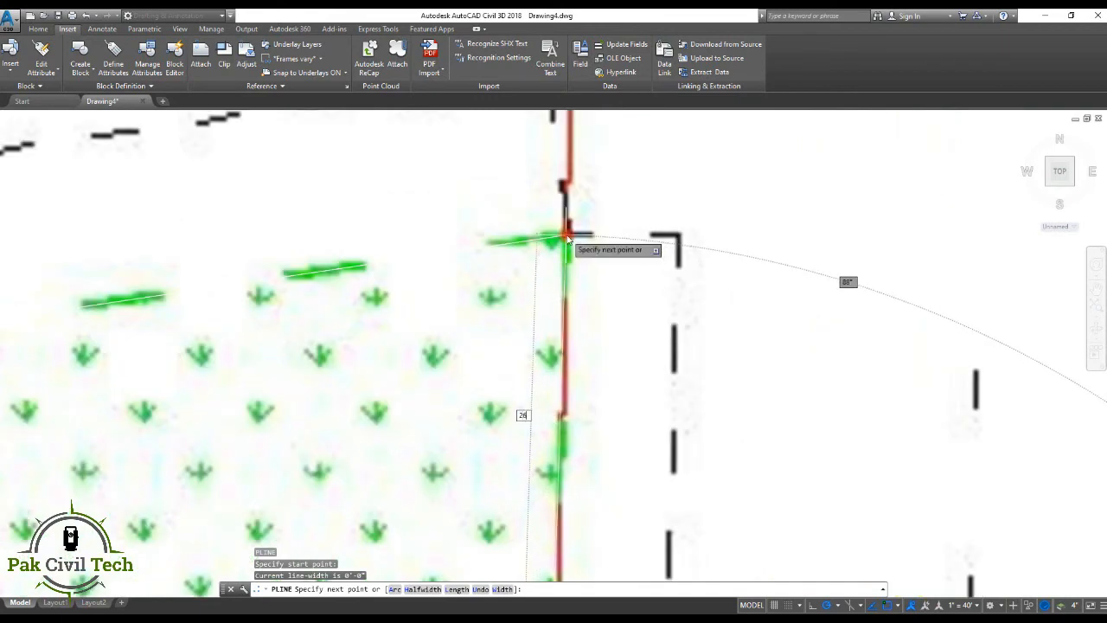
{"action": "key", "text": "Return"}
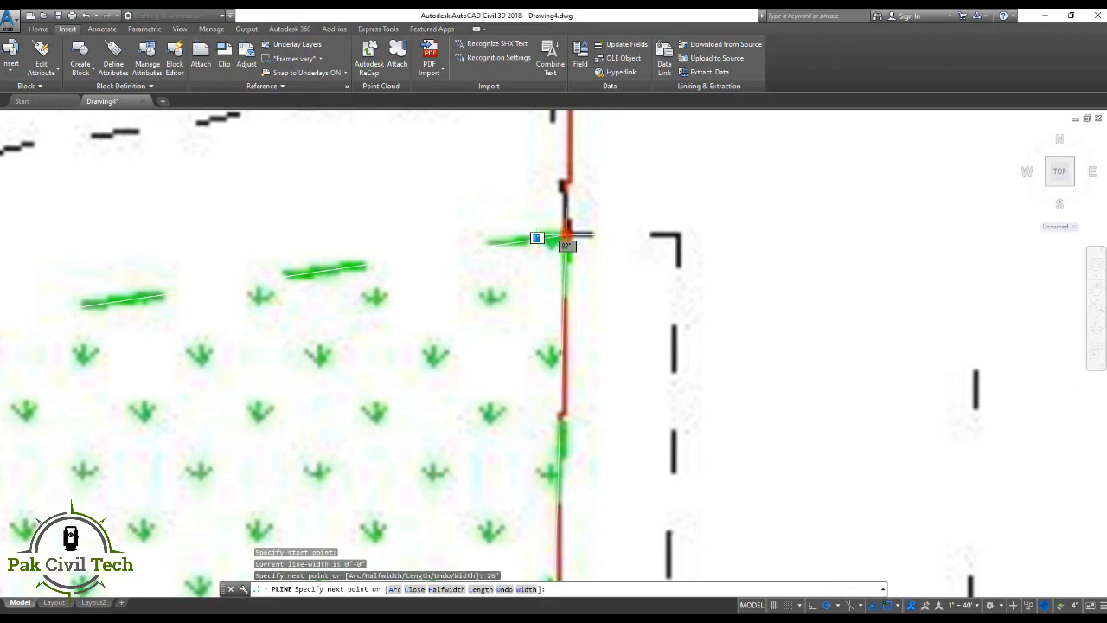
{"action": "key", "text": "Return"}
{"action": "scroll", "coordinate": [566, 236], "scroll_direction": "up", "scroll_amount": 3}
{"action": "key", "text": "Escape"}
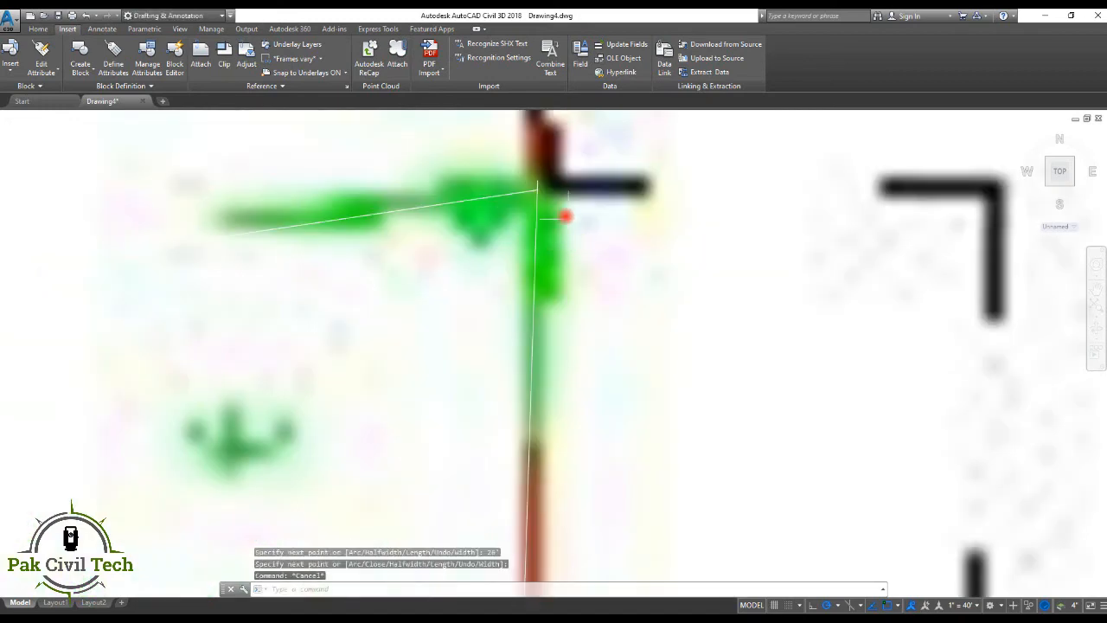
Stretch the right endpoint of the upper-edge line to the top end of the 26' segment at the plot's upper-right corner
{"action": "scroll", "coordinate": [564, 216], "scroll_direction": "up", "scroll_amount": 5}
{"action": "middle_click_drag", "start_coordinate": [523, 186], "coordinate": [589, 246]}
{"action": "key", "text": "Escape"}
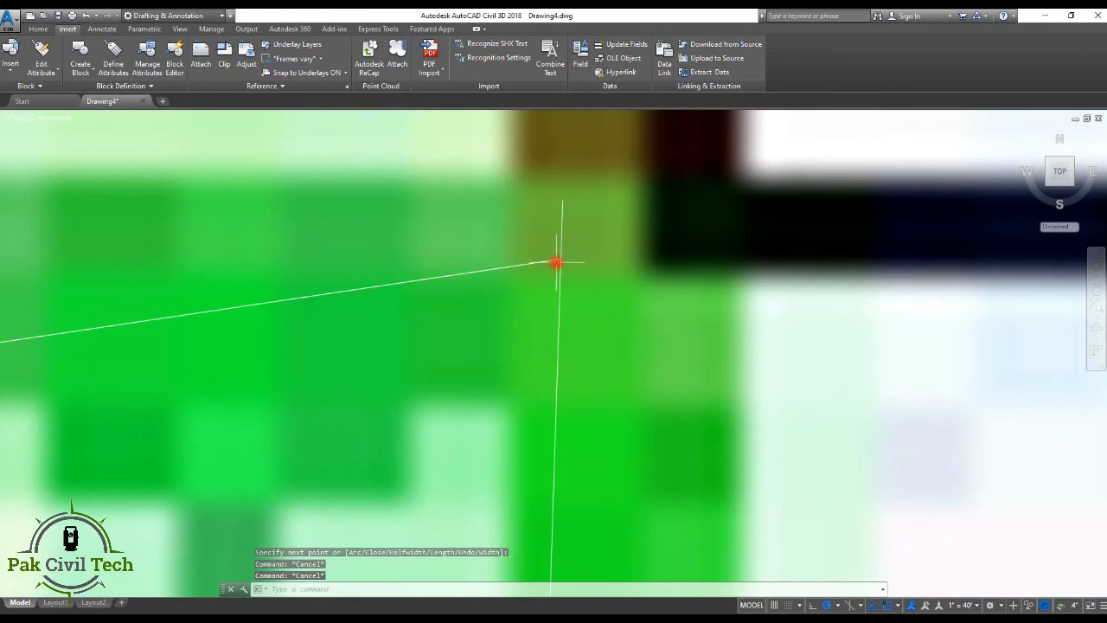
{"action": "left_click", "coordinate": [555, 260]}
{"action": "key", "text": "Escape"}
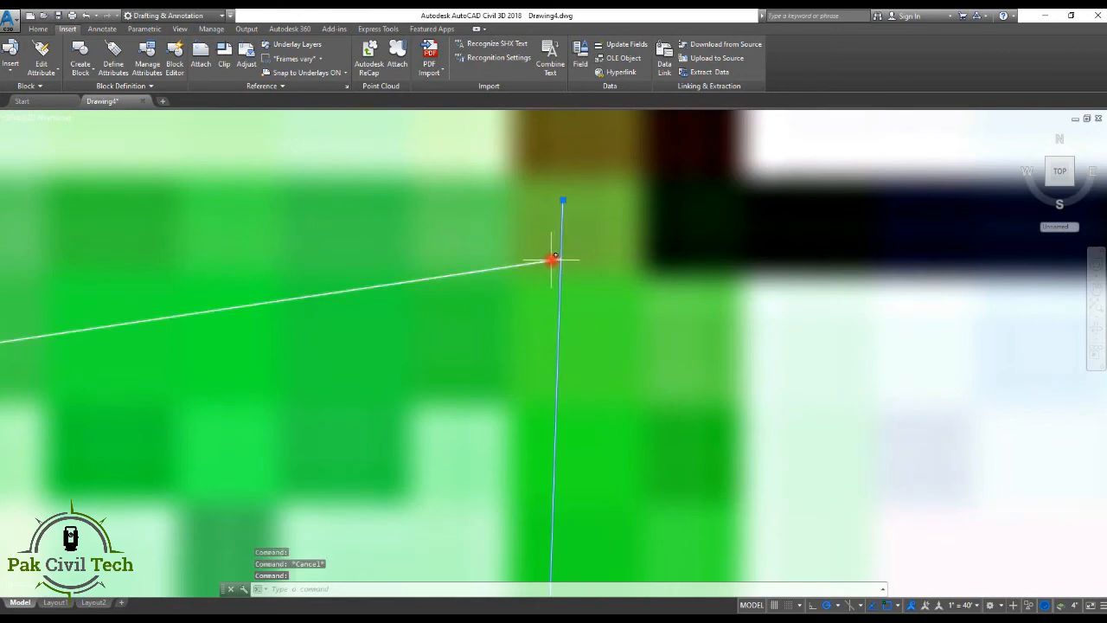
{"action": "left_click", "coordinate": [554, 260]}
{"action": "left_click", "coordinate": [560, 258]}
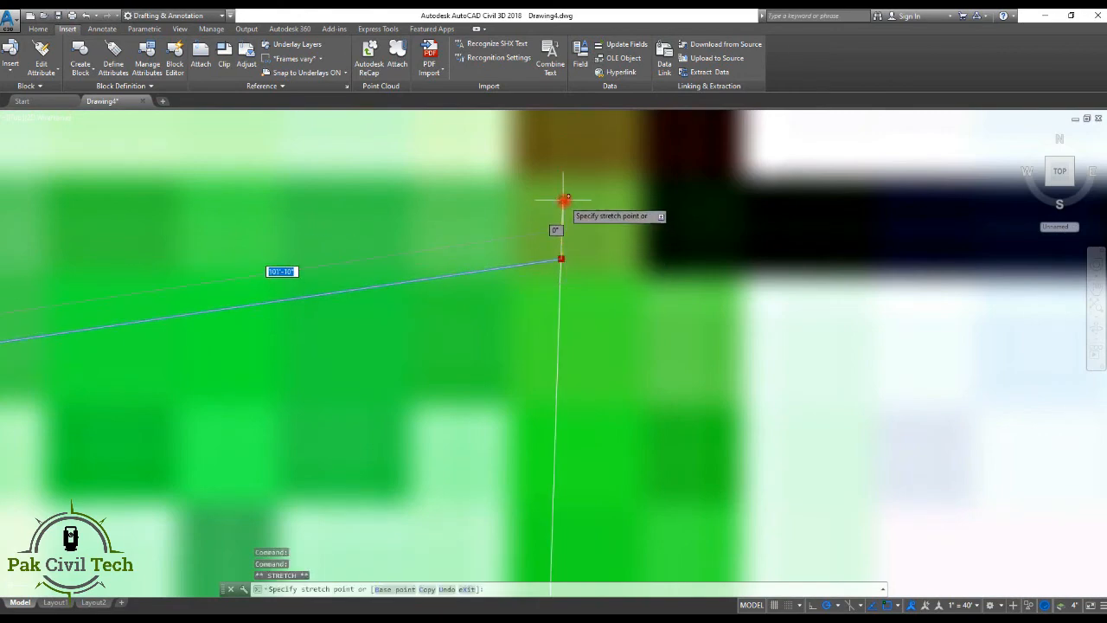
{"action": "scroll", "coordinate": [640, 246], "scroll_direction": "down", "scroll_amount": 3}
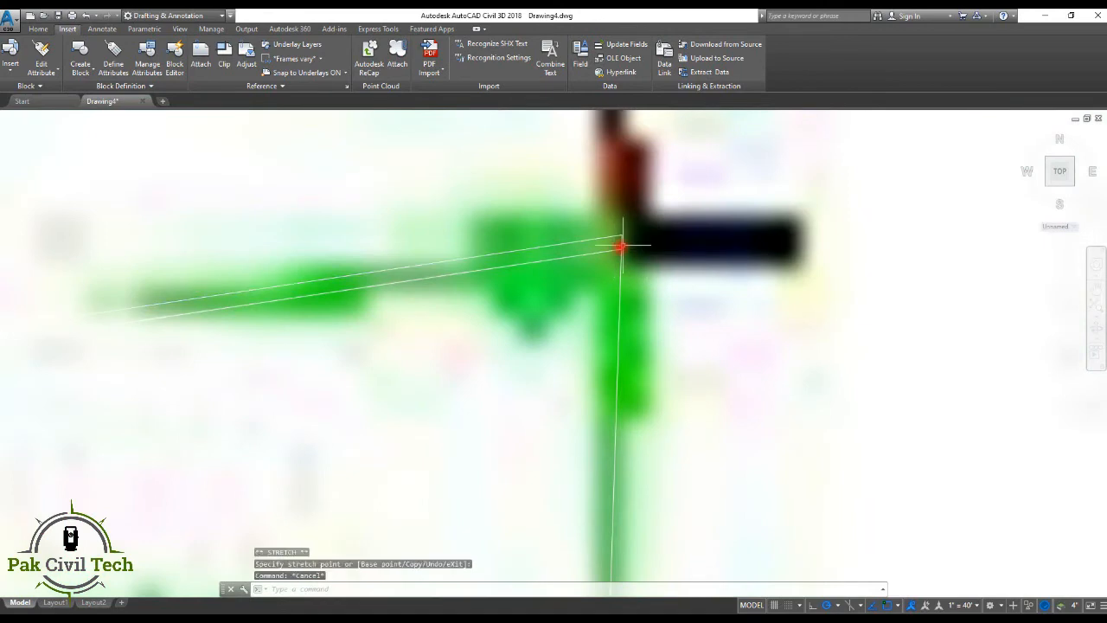
{"action": "key", "text": "Escape"}
Delete the duplicate line along the plot's 101'-10" upper edge
{"action": "scroll", "coordinate": [685, 272], "scroll_direction": "down", "scroll_amount": 4}
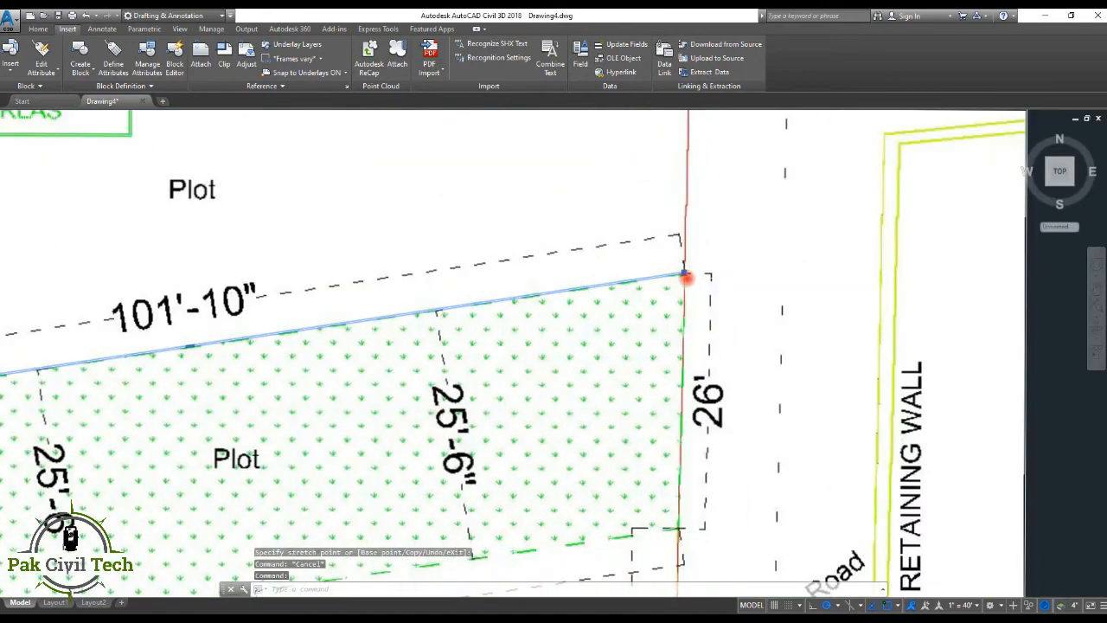
{"action": "scroll", "coordinate": [669, 285], "scroll_direction": "down", "scroll_amount": 3}
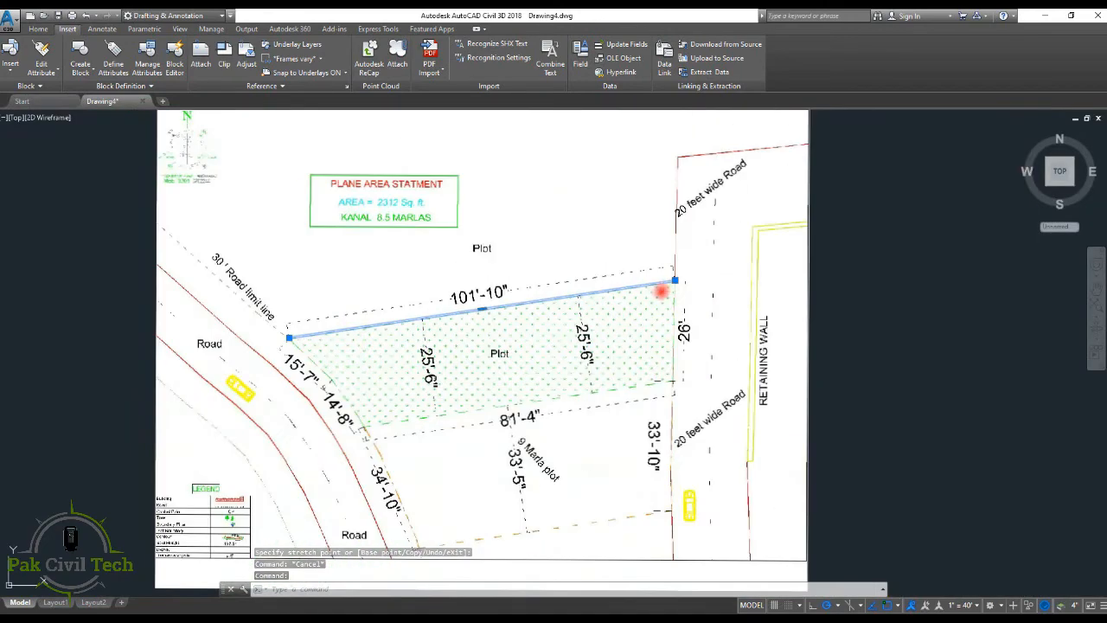
{"action": "key", "text": "Delete"}
{"action": "scroll", "coordinate": [627, 278], "scroll_direction": "up", "scroll_amount": 6}
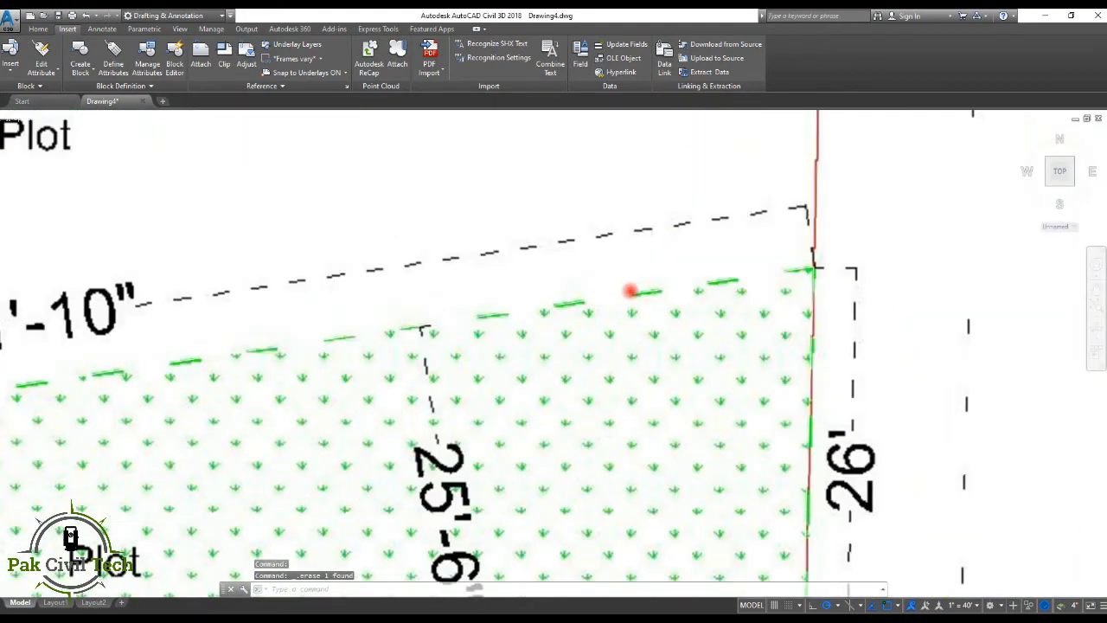
Examine the traced plot boundary over the plan image in Layout2 and return to model space
{"action": "scroll", "coordinate": [635, 293], "scroll_direction": "down", "scroll_amount": 8}
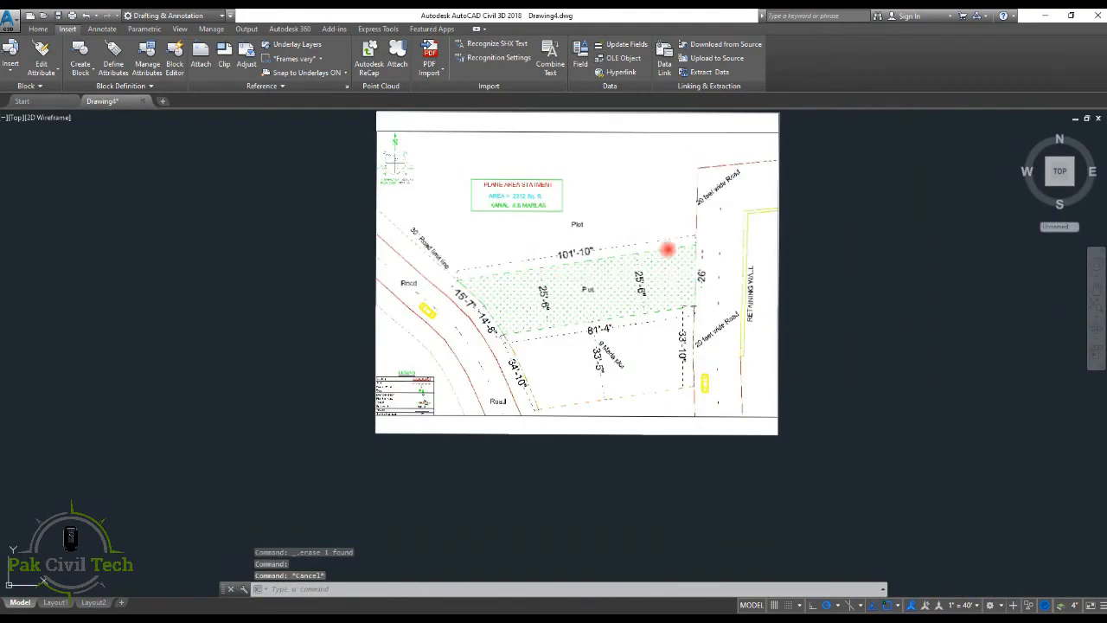
{"action": "key", "text": "Escape"}
{"action": "key", "text": "Escape"}
{"action": "left_click", "coordinate": [96, 602]}
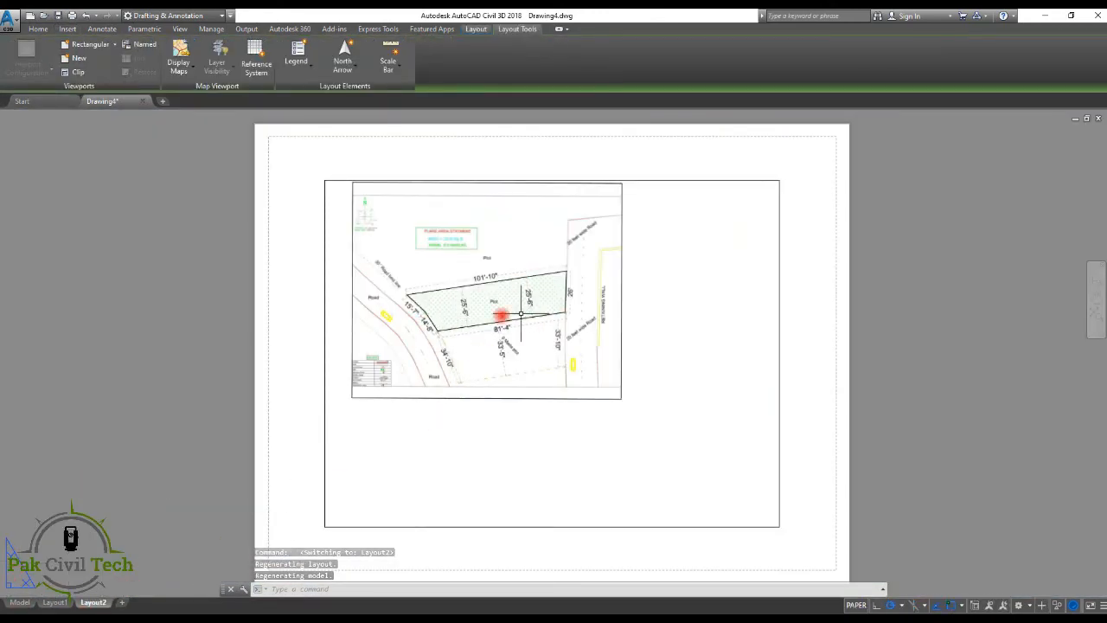
{"action": "left_click", "coordinate": [21, 603]}
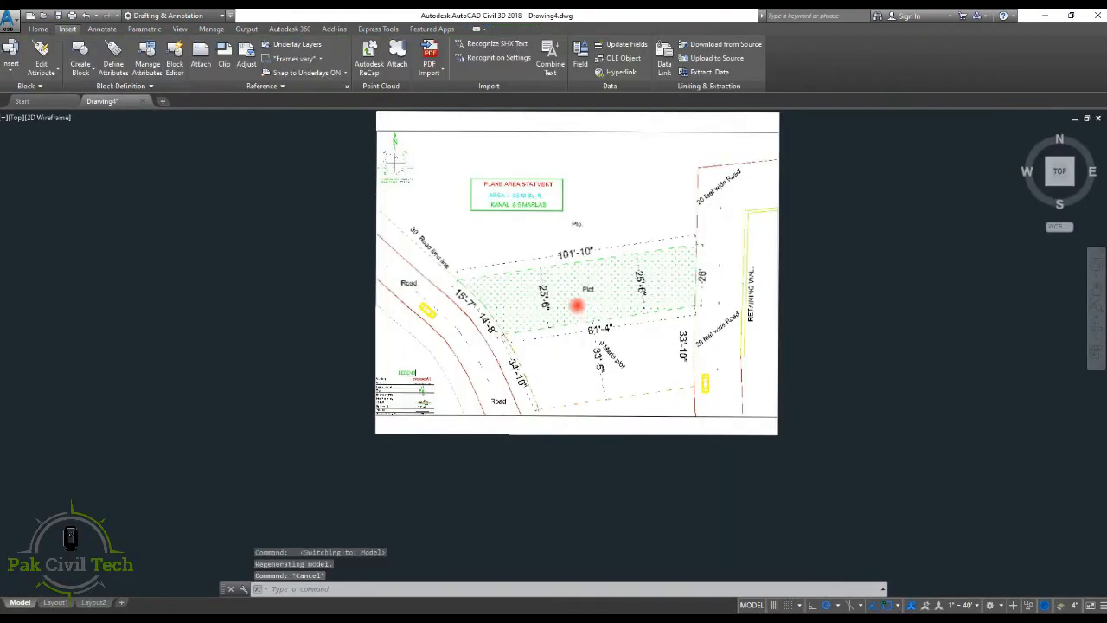
Copy the complete traced plot boundary to the empty space on the right side of the plan image
{"action": "scroll", "coordinate": [544, 307], "scroll_direction": "up", "scroll_amount": 5}
{"action": "scroll", "coordinate": [447, 312], "scroll_direction": "down", "scroll_amount": 3}
{"action": "middle_click_drag", "start_coordinate": [447, 312], "coordinate": [439, 324]}
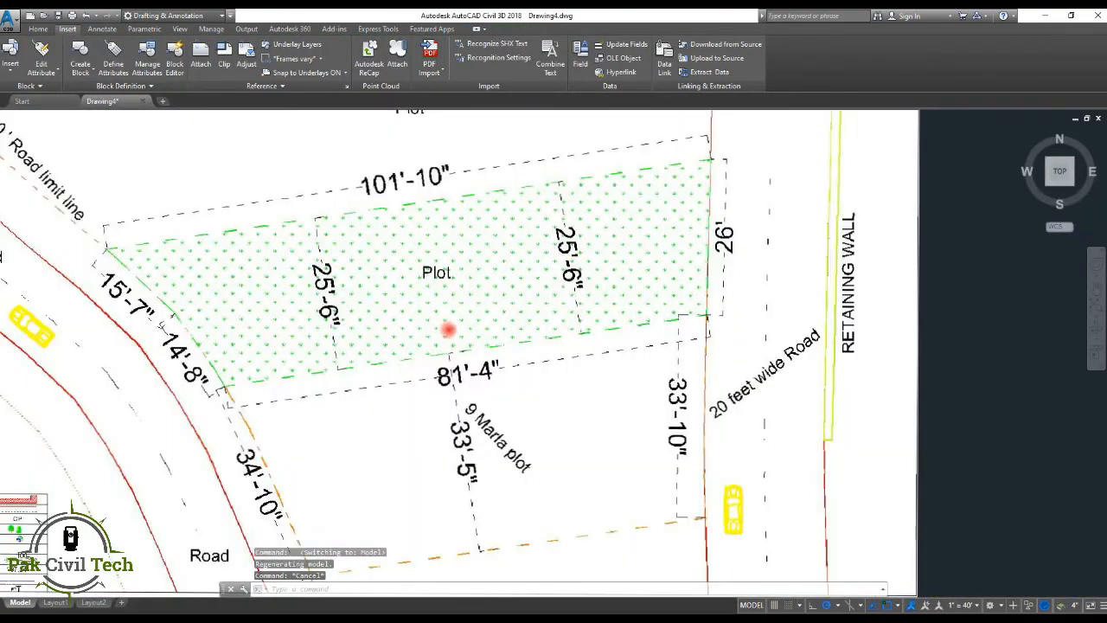
{"action": "type", "text": "co"}
{"action": "key", "text": "Return"}
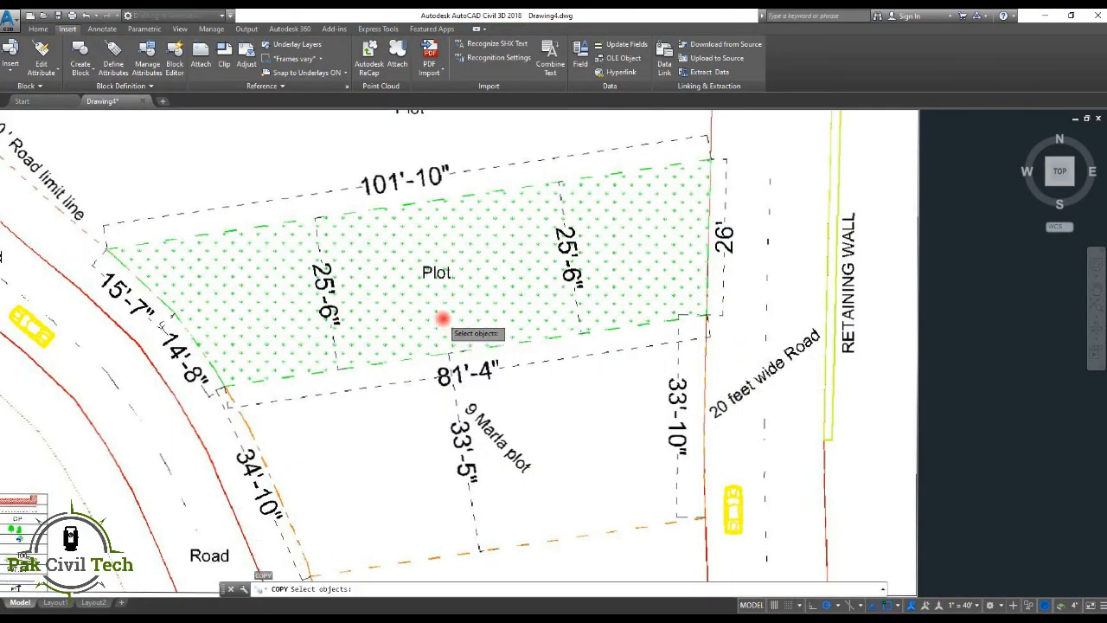
{"action": "scroll", "coordinate": [410, 281], "scroll_direction": "down", "scroll_amount": 6}
{"action": "left_click", "coordinate": [251, 233]}
{"action": "left_click", "coordinate": [539, 467]}
{"action": "key", "text": "Return"}
{"action": "left_click", "coordinate": [447, 347]}
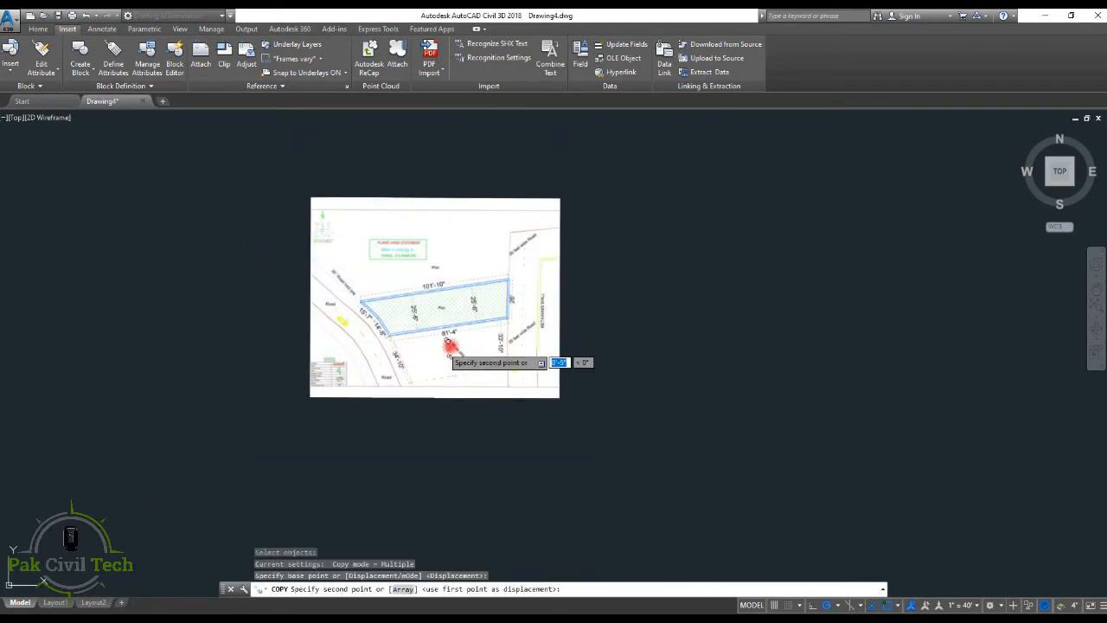
{"action": "scroll", "coordinate": [782, 337], "scroll_direction": "up", "scroll_amount": 6}
{"action": "scroll", "coordinate": [790, 334], "scroll_direction": "down", "scroll_amount": 6}
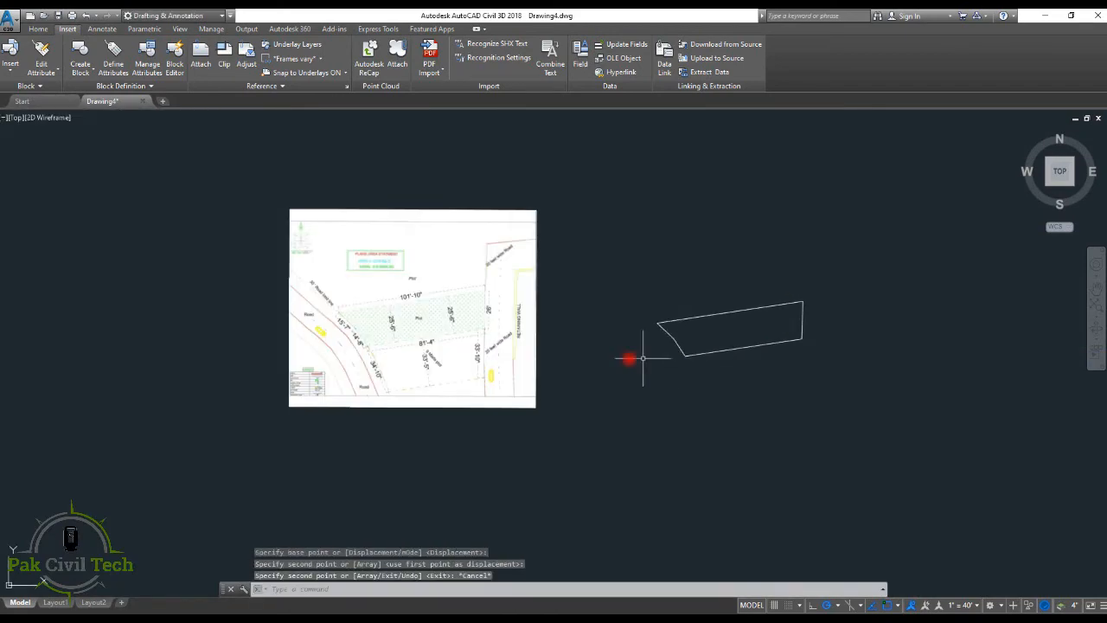
{"action": "key", "text": "Escape"}
{"action": "scroll", "coordinate": [452, 328], "scroll_direction": "up", "scroll_amount": 4}
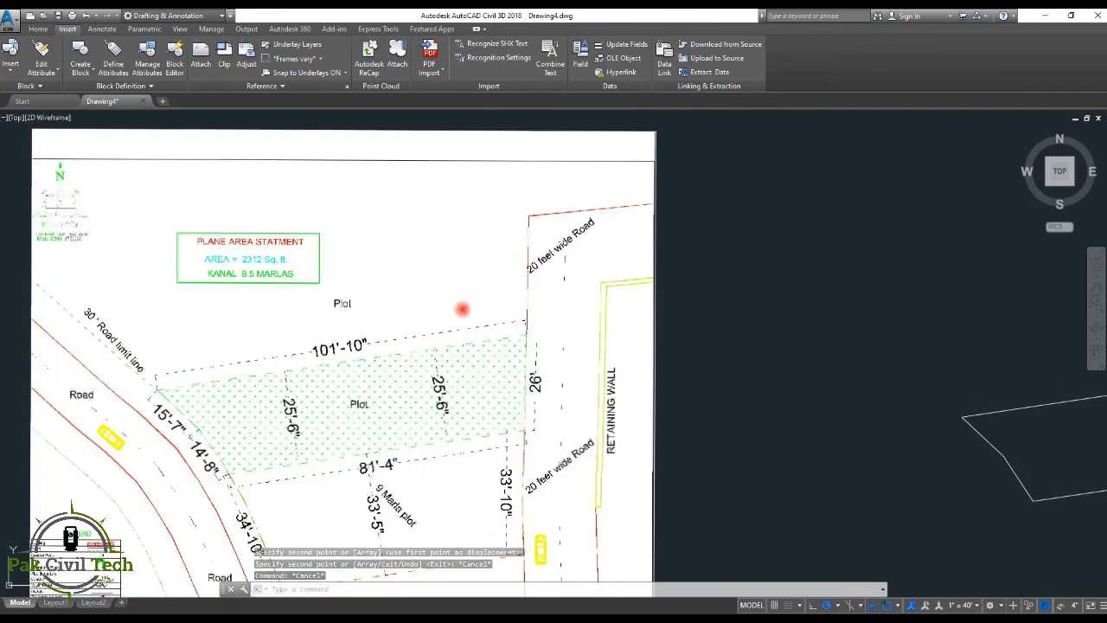
{"action": "scroll", "coordinate": [458, 288], "scroll_direction": "down", "scroll_amount": 2}
{"action": "scroll", "coordinate": [346, 432], "scroll_direction": "up", "scroll_amount": 3}
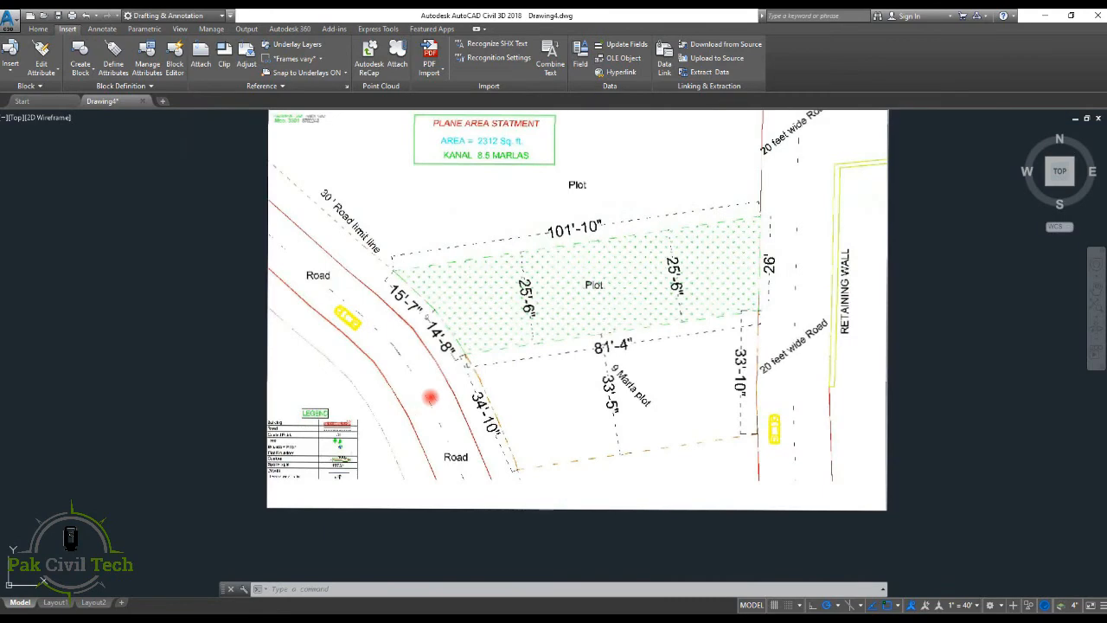
{"action": "middle_click_drag", "start_coordinate": [542, 402], "coordinate": [393, 405]}
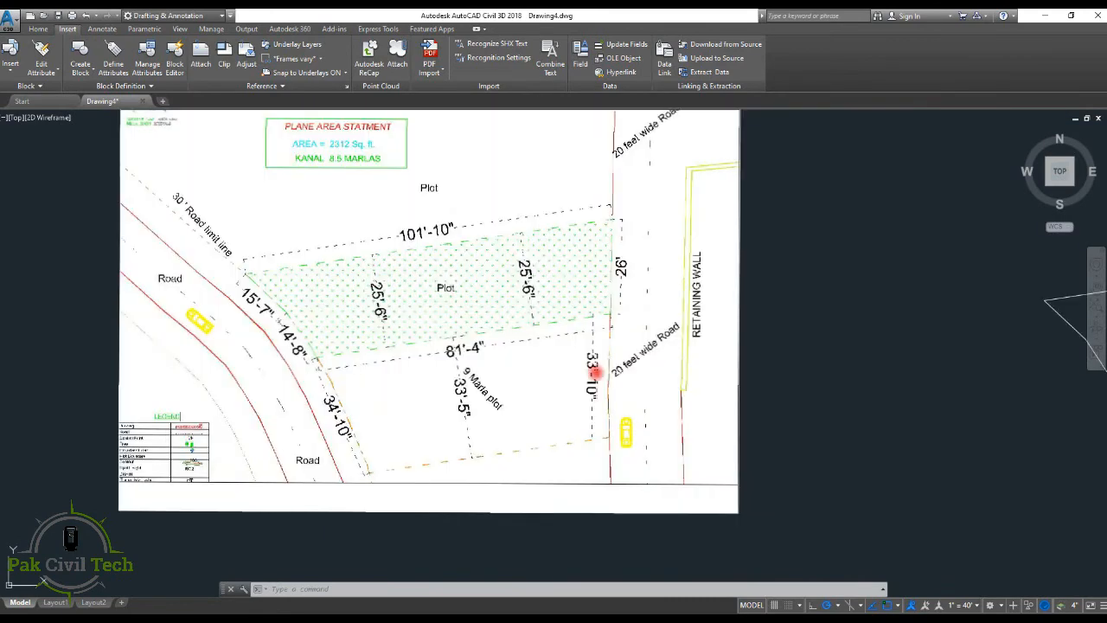
{"action": "scroll", "coordinate": [519, 363], "scroll_direction": "down", "scroll_amount": 3}
{"action": "key", "text": "Escape"}
{"action": "key", "text": "Escape"}
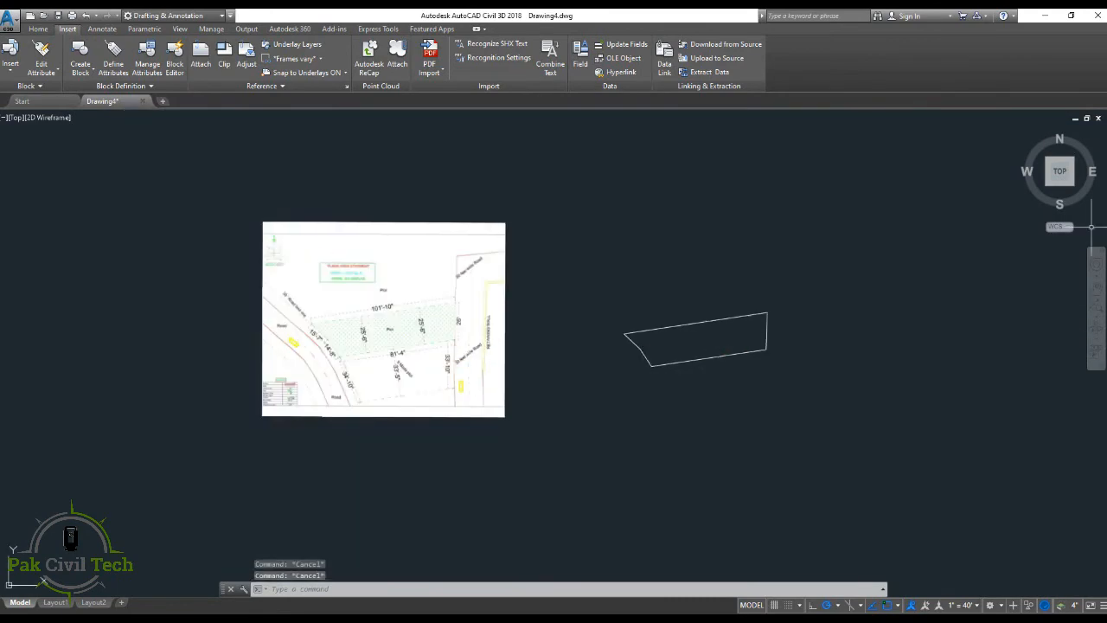
Close Drawing4.dwg without saving the changes and minimize the program window to show the desktop
{"action": "left_click", "coordinate": [1098, 119]}
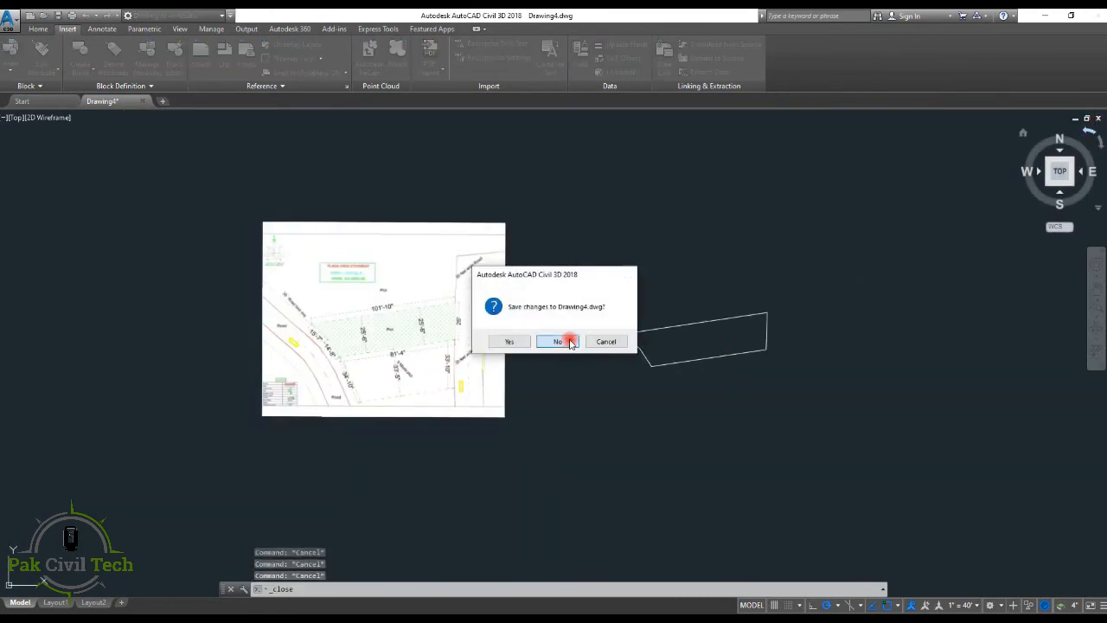
{"action": "left_click", "coordinate": [570, 343]}
{"action": "left_click", "coordinate": [1035, 17]}
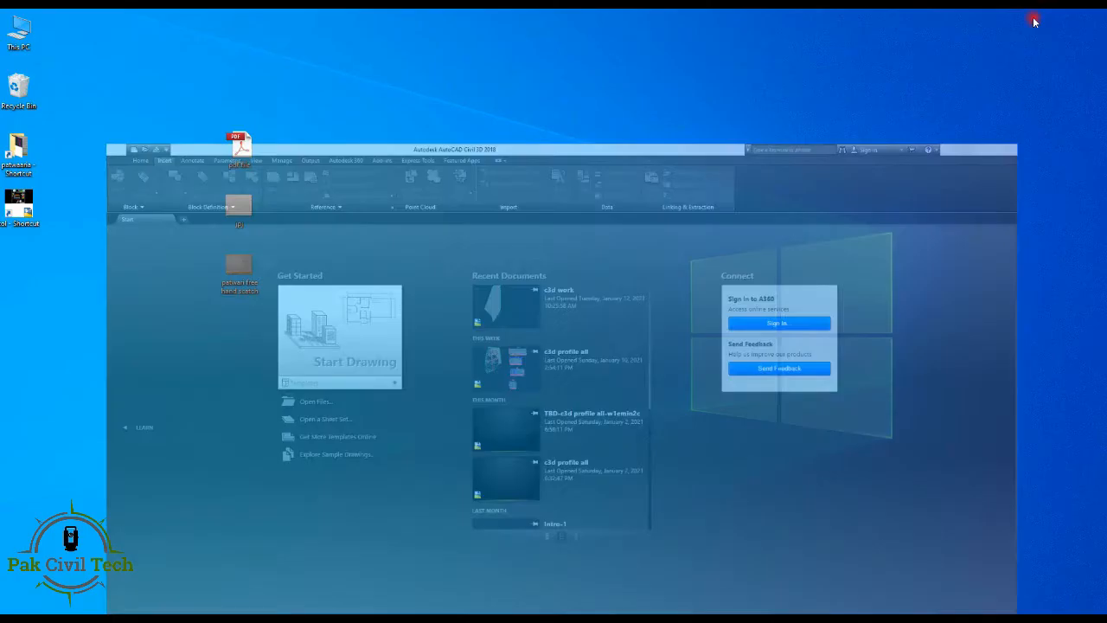
Open the patwari free hand sketch image from the desktop and switch to the patwaar.dwg drawing in AutoCAD 2016
{"action": "double_click", "coordinate": [248, 279]}
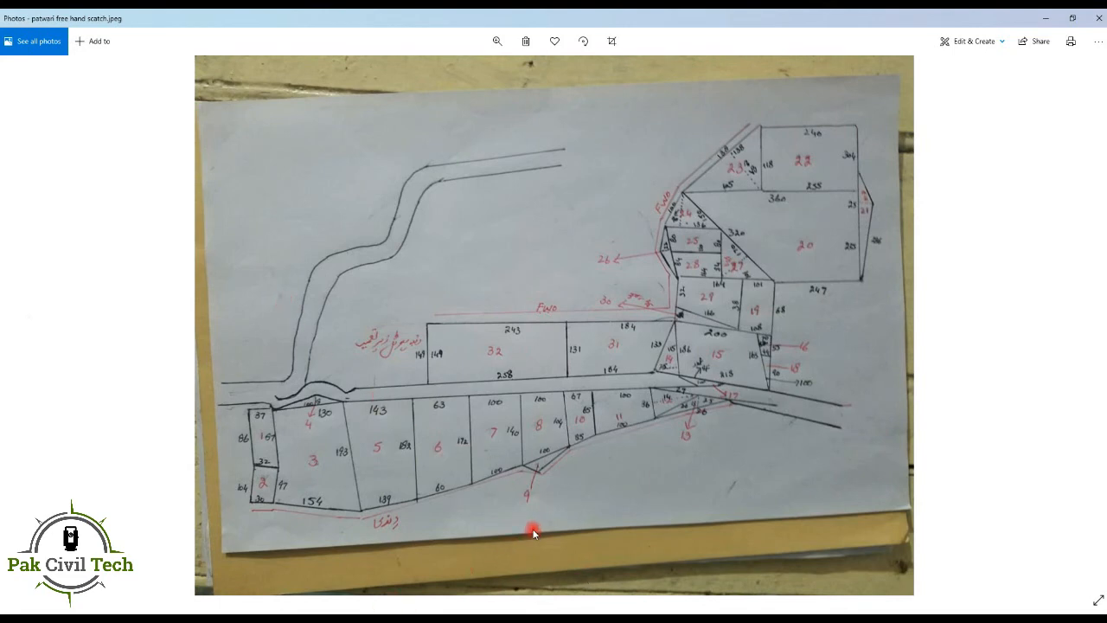
{"action": "mouse_move", "coordinate": [429, 601]}
{"action": "left_click", "coordinate": [424, 558]}
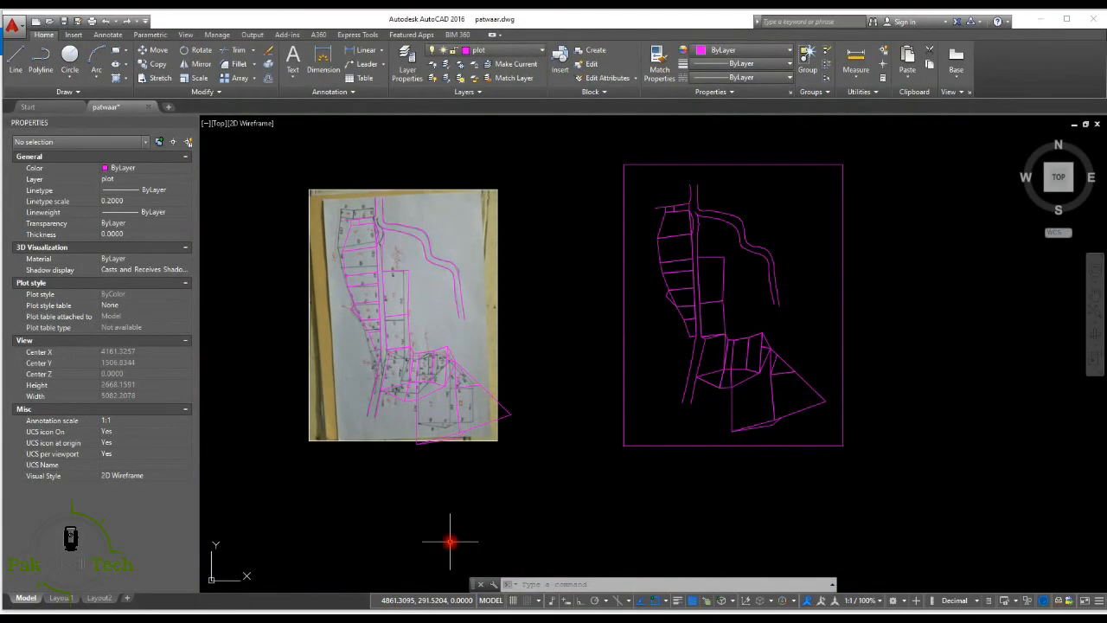
Examine how the magenta plot and road linework in patwaar.dwg fits the hand-drawn sketch image beneath it
{"action": "scroll", "coordinate": [502, 350], "scroll_direction": "up", "scroll_amount": 1}
{"action": "scroll", "coordinate": [473, 322], "scroll_direction": "up", "scroll_amount": 3}
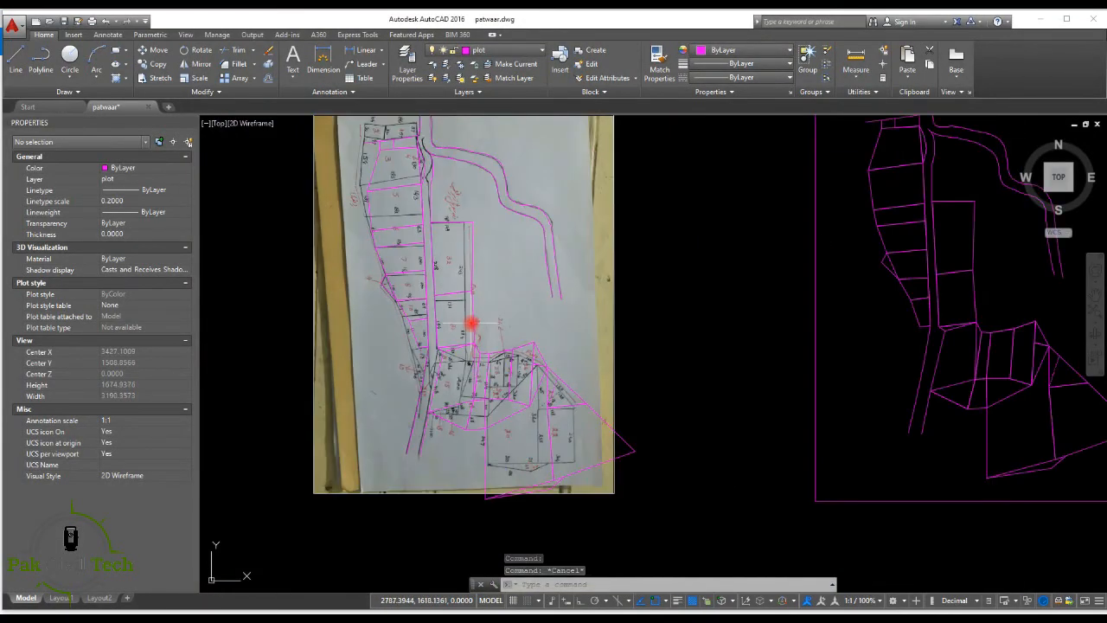
{"action": "middle_click_drag", "start_coordinate": [472, 323], "coordinate": [494, 372]}
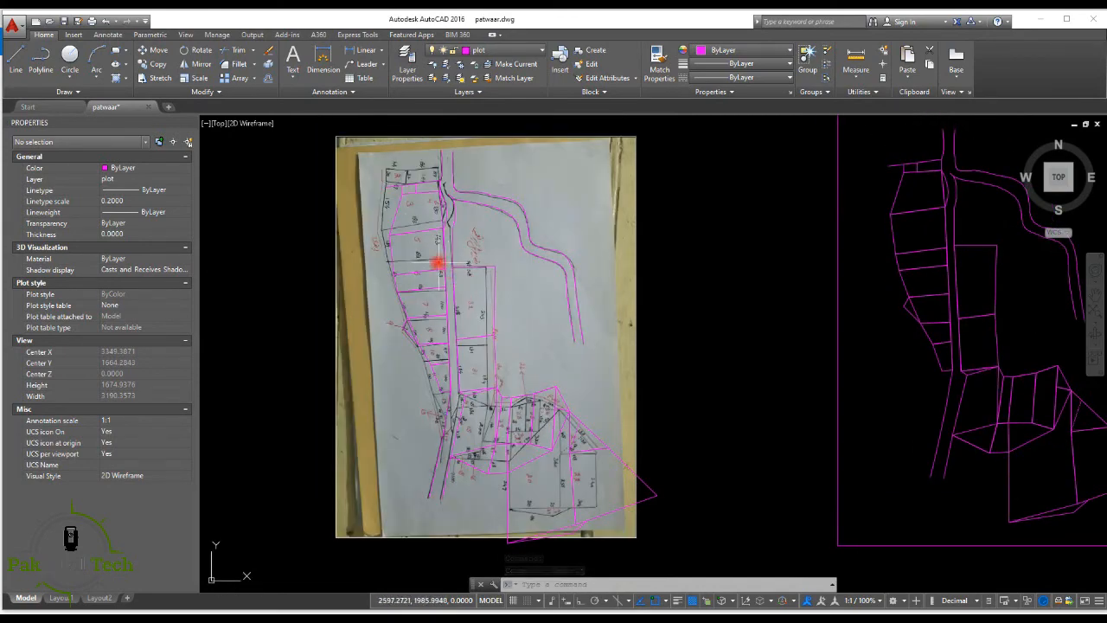
{"action": "scroll", "coordinate": [439, 263], "scroll_direction": "up", "scroll_amount": 4}
{"action": "scroll", "coordinate": [423, 242], "scroll_direction": "down", "scroll_amount": 5}
{"action": "scroll", "coordinate": [445, 268], "scroll_direction": "up", "scroll_amount": 4}
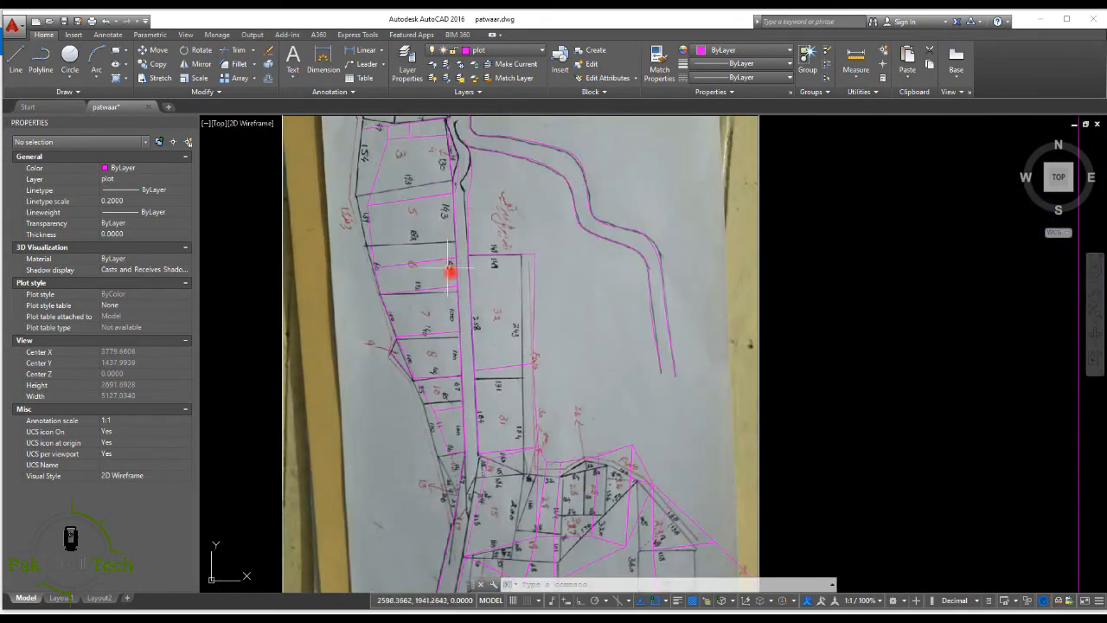
{"action": "scroll", "coordinate": [452, 264], "scroll_direction": "up", "scroll_amount": 5}
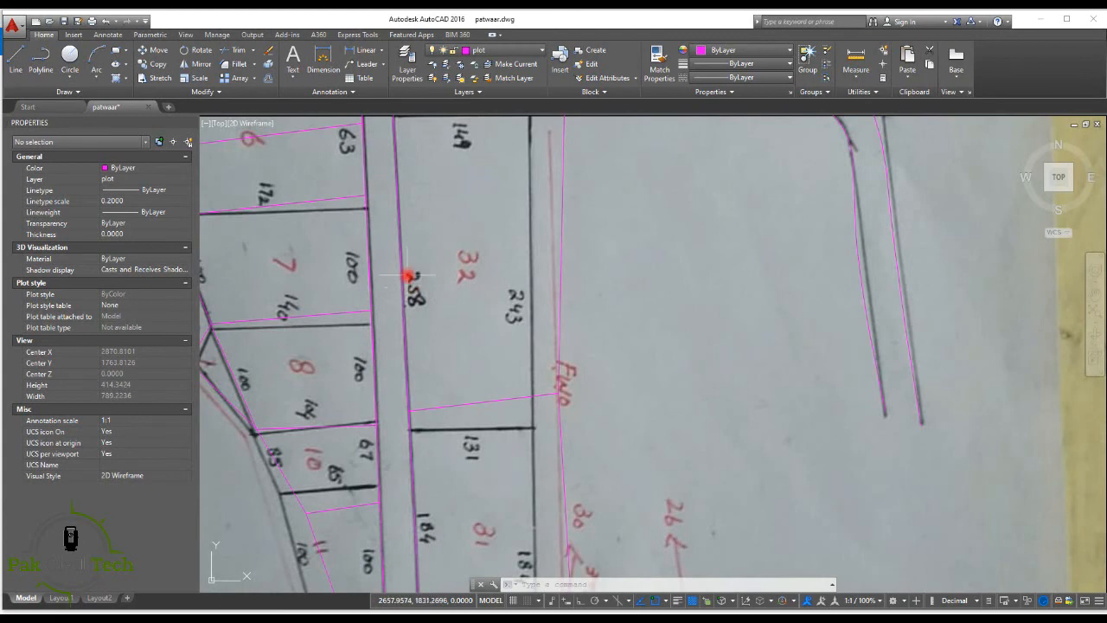
Compare the magenta linework over the sketch image with the clean traced copy, then focus on plot 32
{"action": "scroll", "coordinate": [433, 298], "scroll_direction": "down", "scroll_amount": 4}
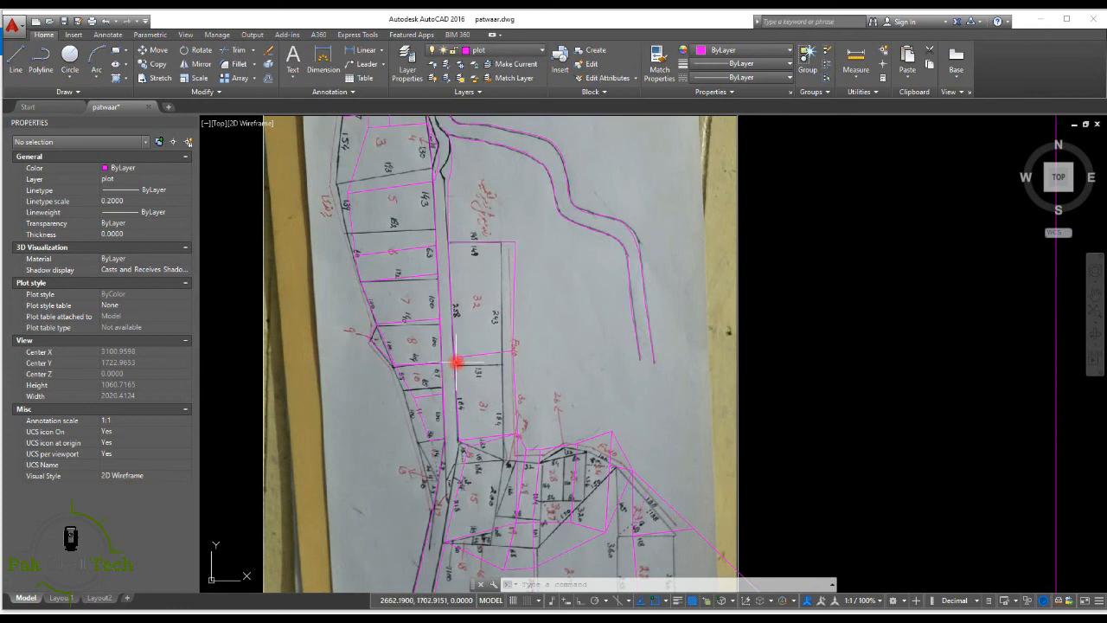
{"action": "scroll", "coordinate": [472, 335], "scroll_direction": "down", "scroll_amount": 6}
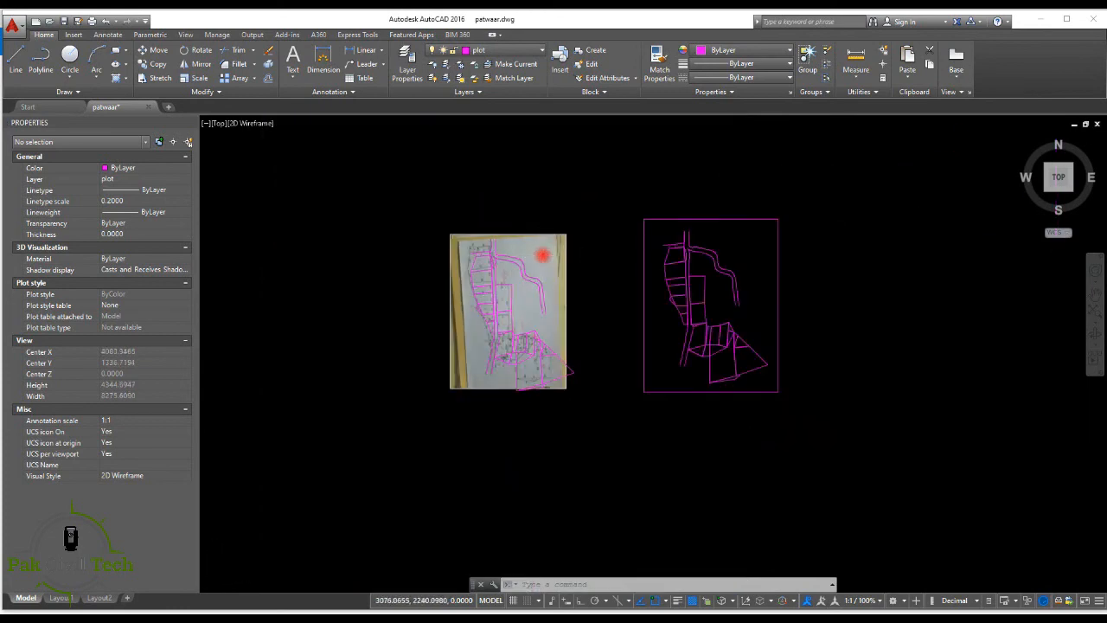
{"action": "scroll", "coordinate": [499, 280], "scroll_direction": "up", "scroll_amount": 4}
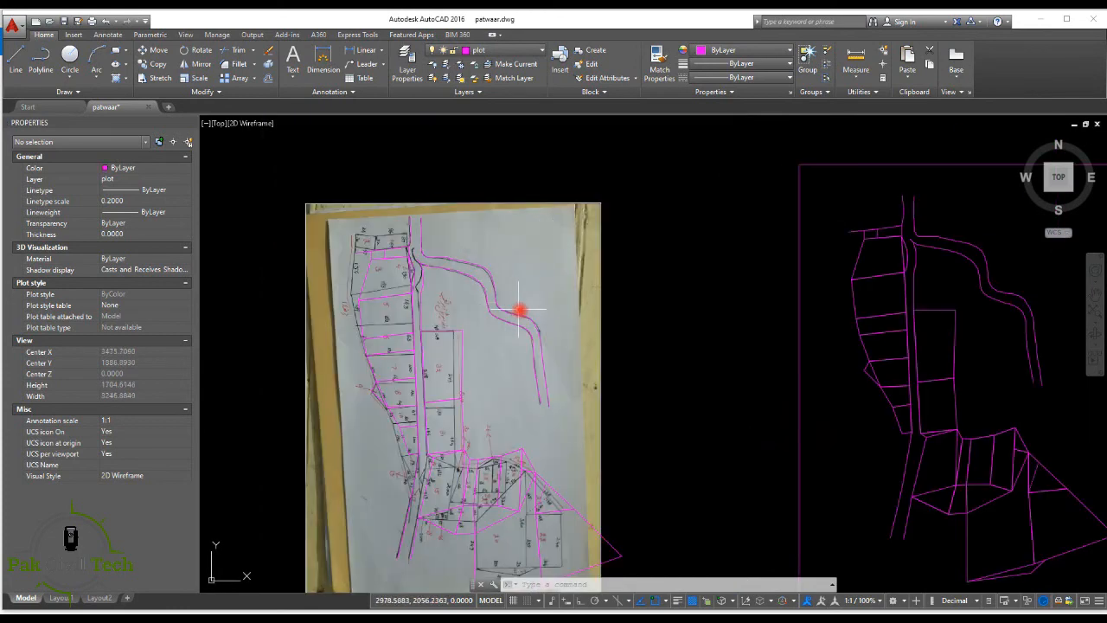
{"action": "scroll", "coordinate": [428, 304], "scroll_direction": "up", "scroll_amount": 4}
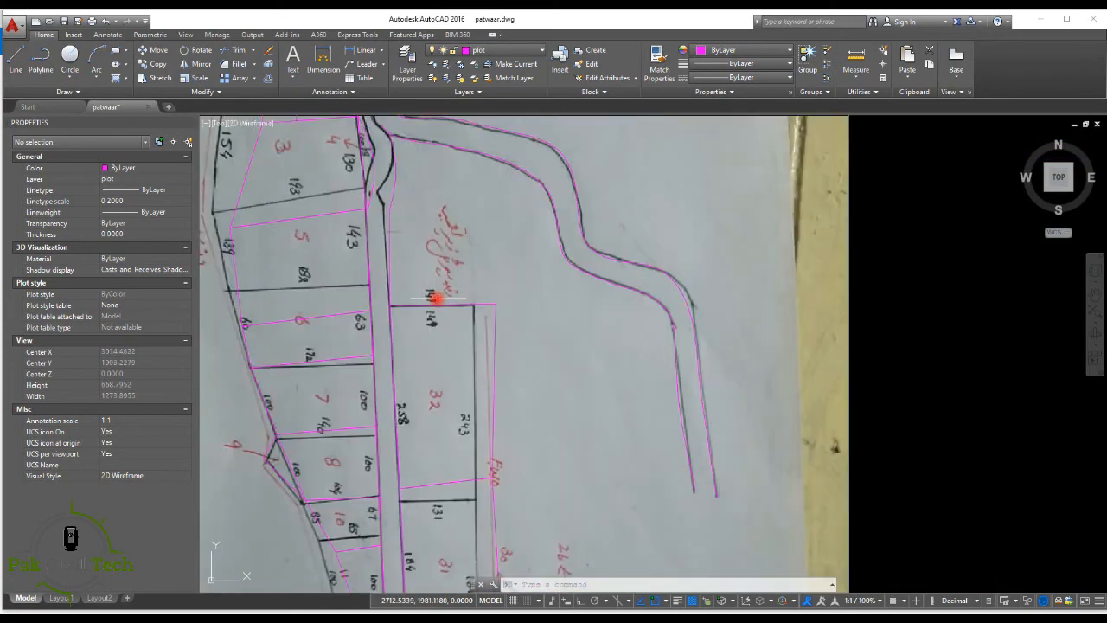
{"action": "key", "text": "Escape"}
{"action": "key", "text": "Escape"}
{"action": "key", "text": "Escape"}
{"action": "scroll", "coordinate": [435, 299], "scroll_direction": "up", "scroll_amount": 4}
{"action": "scroll", "coordinate": [434, 306], "scroll_direction": "down", "scroll_amount": 2}
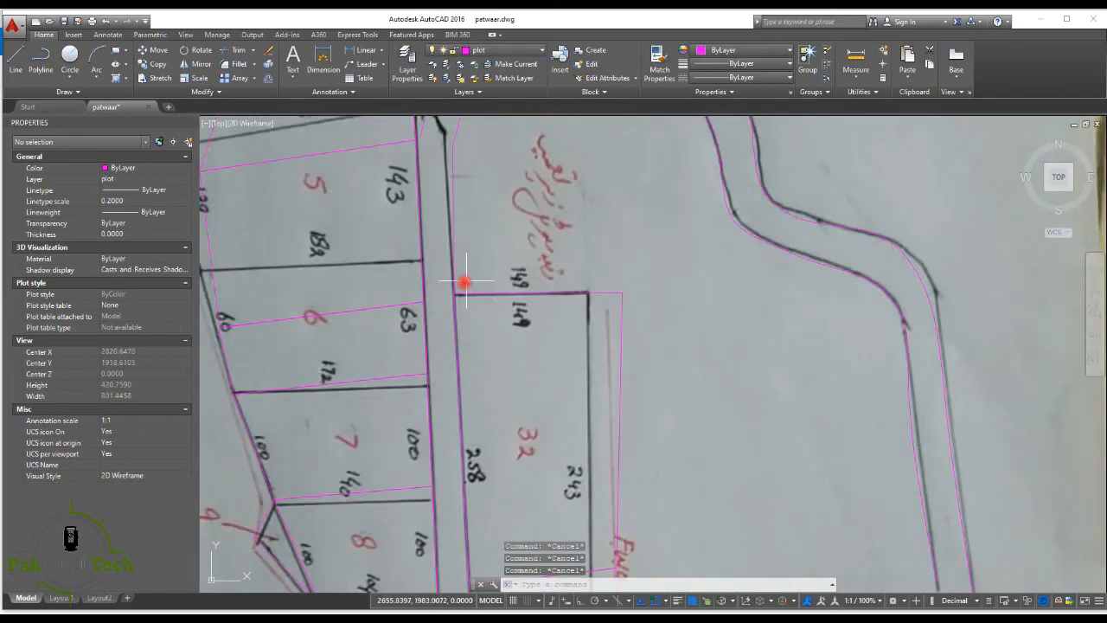
Check the traced length of plot 32's edge marked 149 with a temporary aligned dimension
{"action": "left_click", "coordinate": [621, 290]}
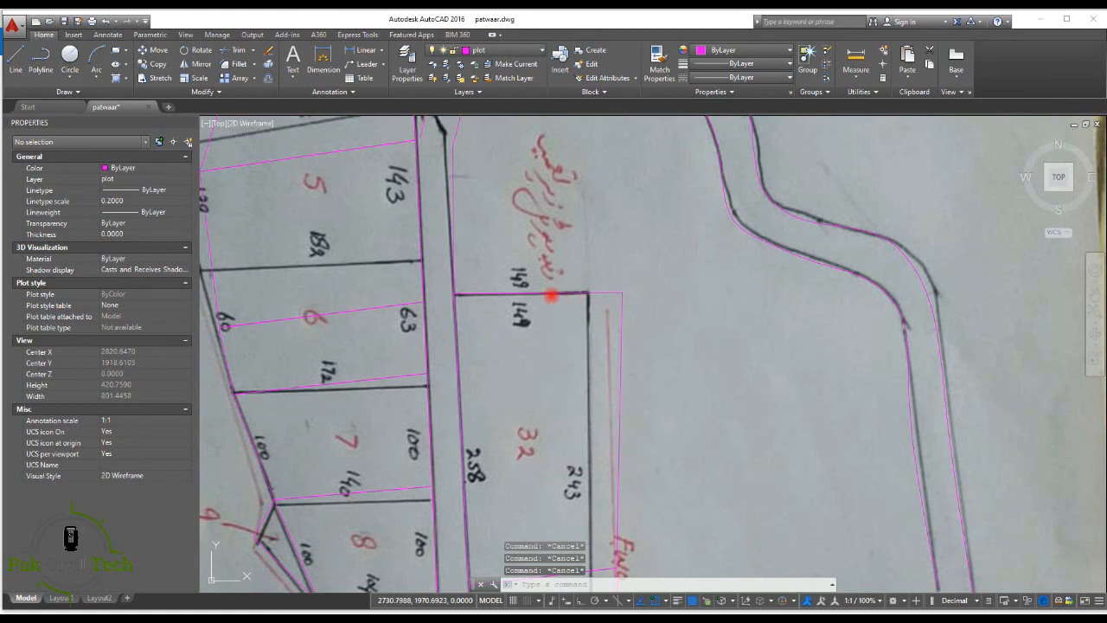
{"action": "key", "text": "Escape"}
{"action": "type", "text": "dal"}
{"action": "key", "text": "Return"}
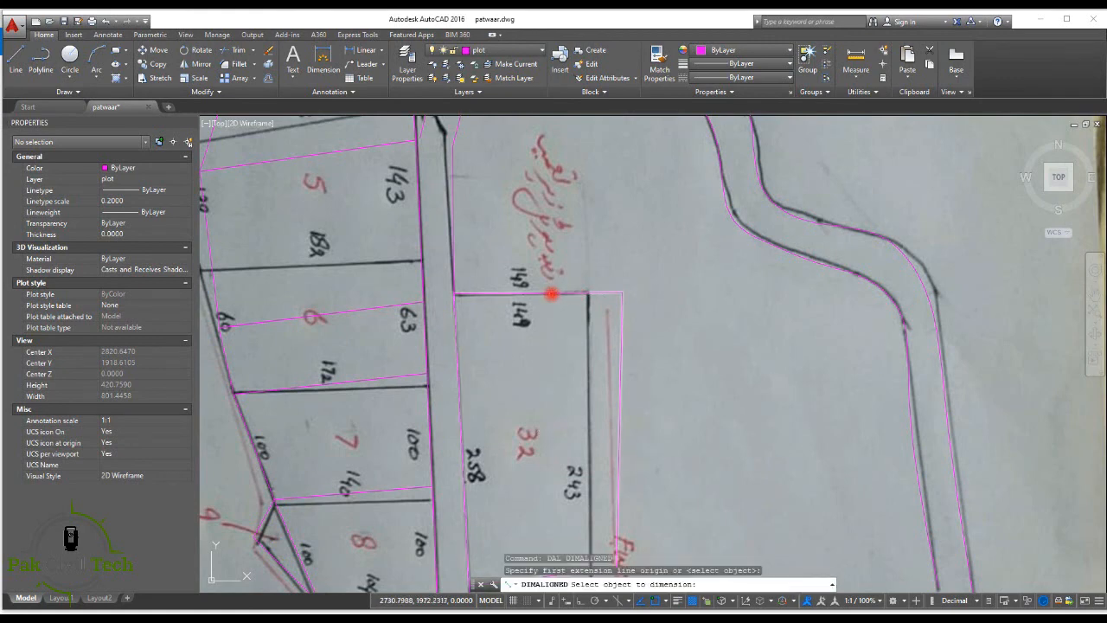
{"action": "key", "text": "Return"}
{"action": "left_click", "coordinate": [550, 295]}
{"action": "scroll", "coordinate": [548, 286], "scroll_direction": "up", "scroll_amount": 3}
{"action": "key", "text": "Escape"}
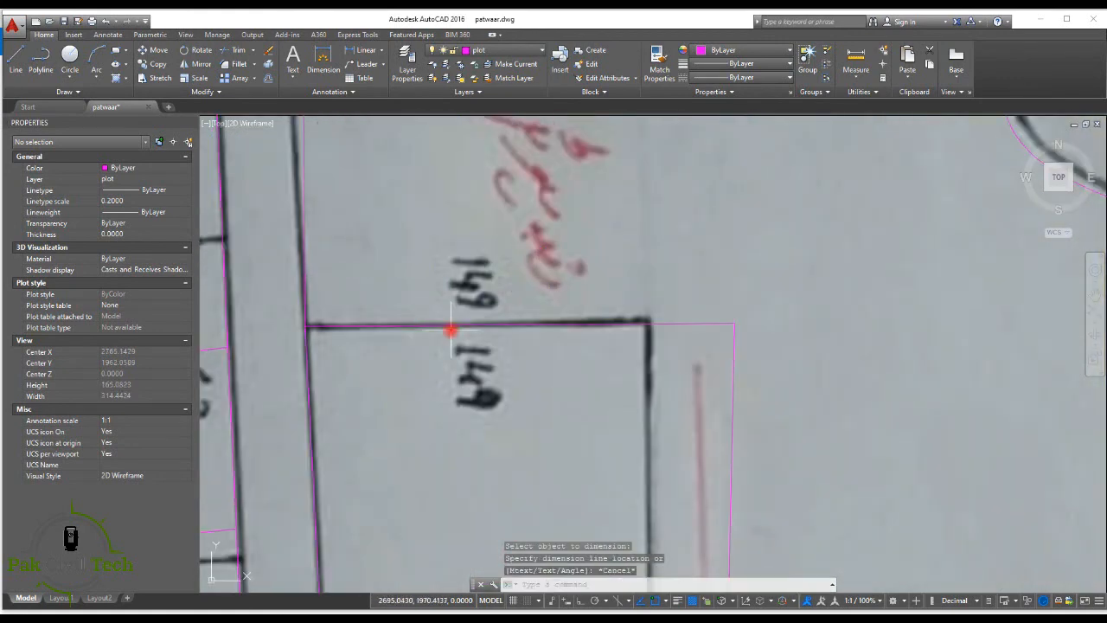
{"action": "type", "text": "pl"}
{"action": "key", "text": "Return"}
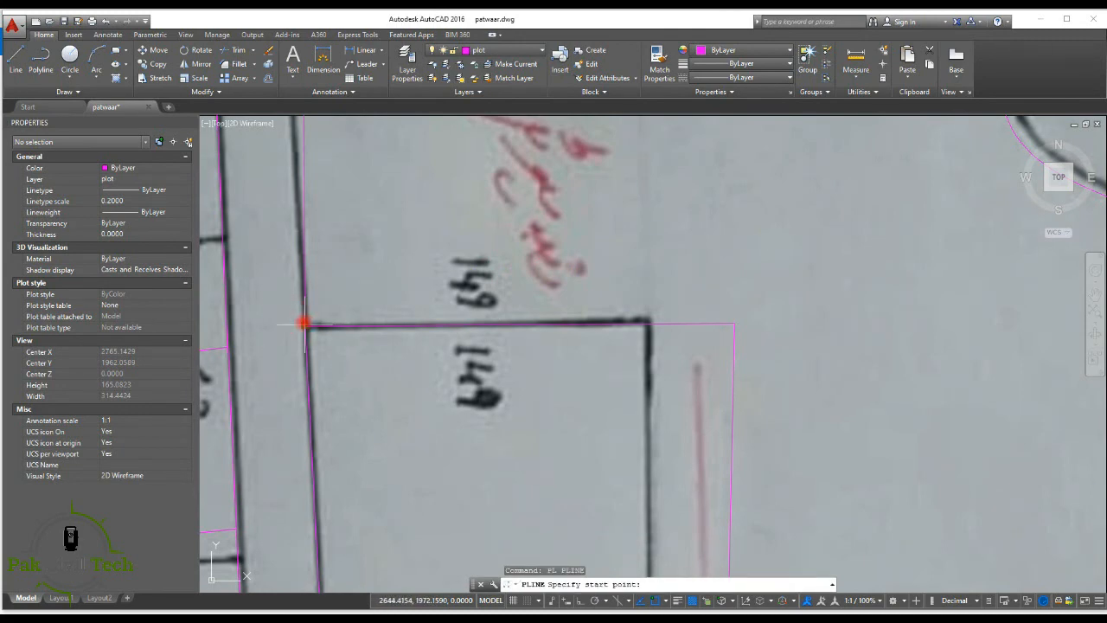
{"action": "left_click", "coordinate": [304, 324]}
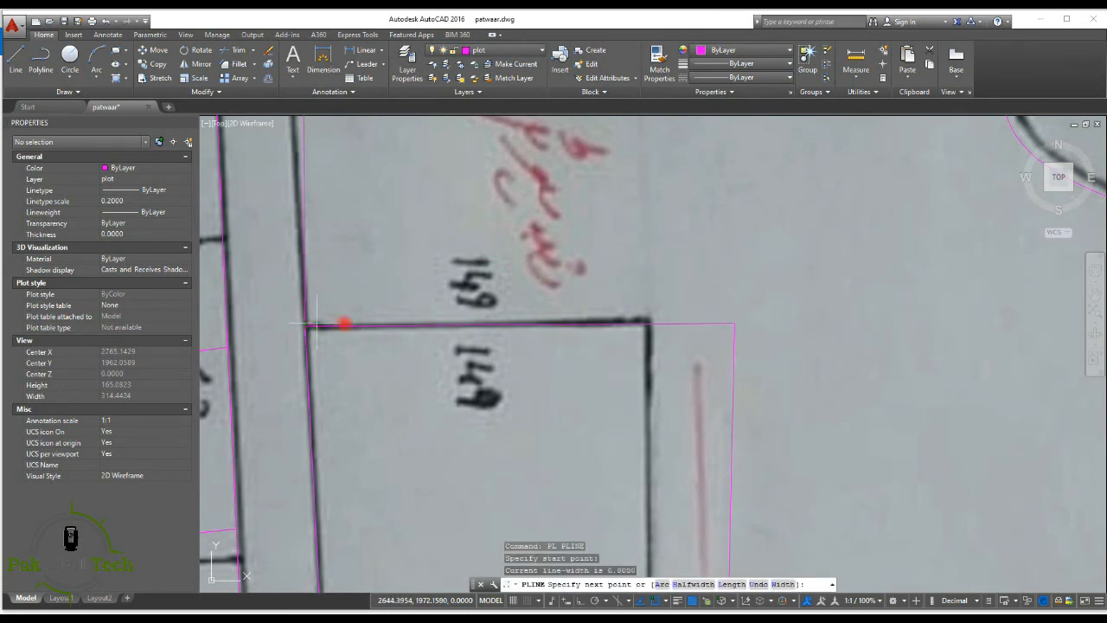
{"action": "key", "text": "Escape"}
{"action": "left_click", "coordinate": [721, 322]}
{"action": "key", "text": "Escape"}
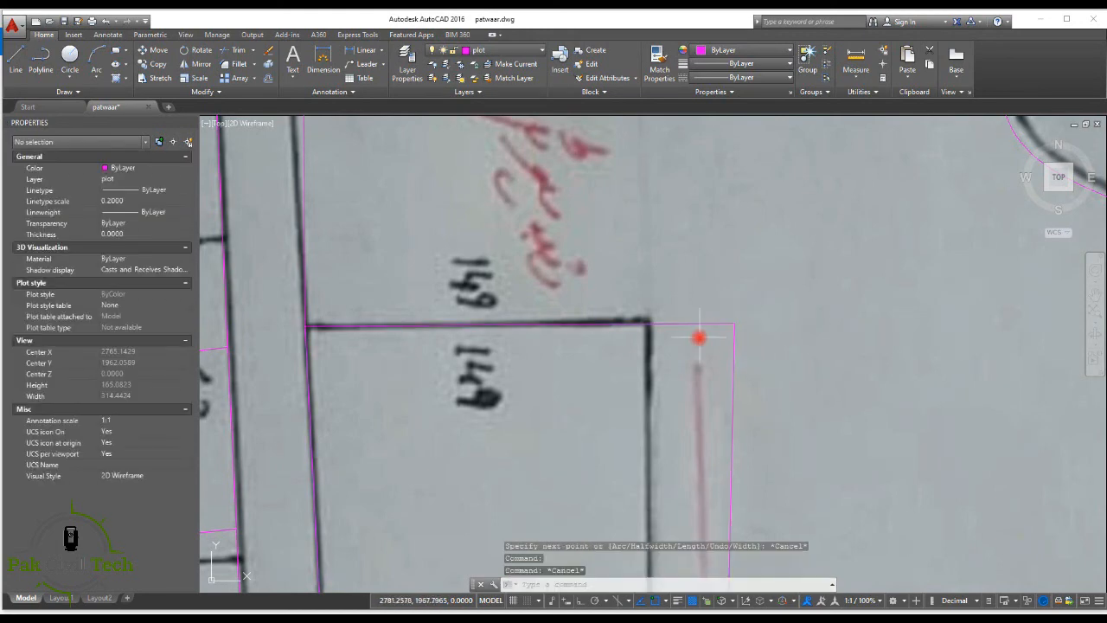
Recheck the full traced edge of plot 32, including its extension past the inked corner, with a temporary aligned dimension
{"action": "type", "text": "dal"}
{"action": "key", "text": "Return"}
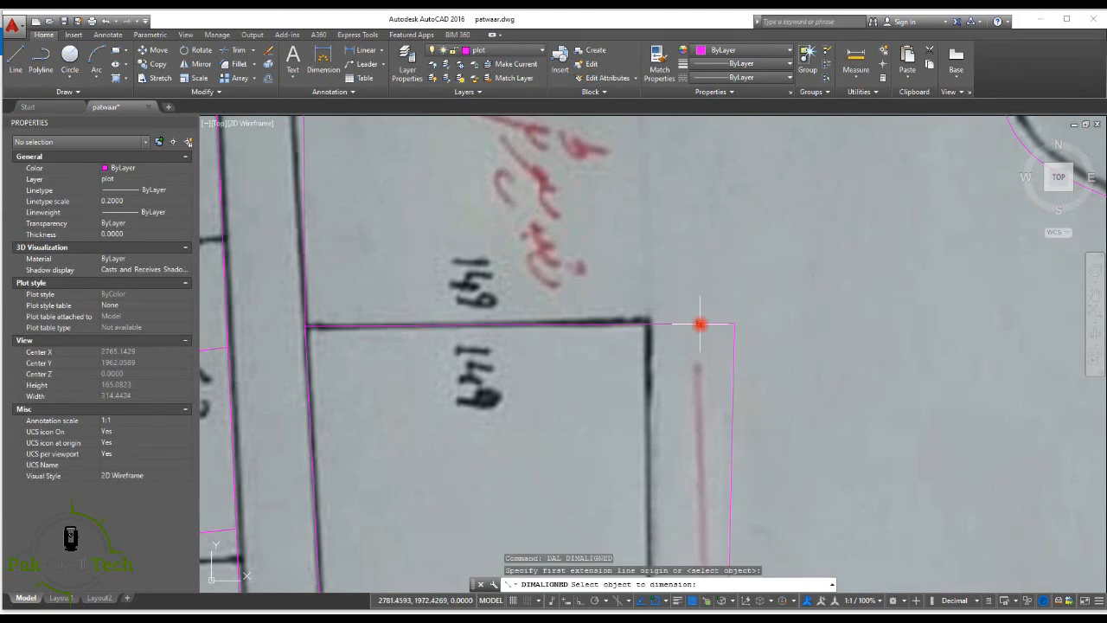
{"action": "left_click", "coordinate": [701, 325]}
{"action": "scroll", "coordinate": [700, 322], "scroll_direction": "down", "scroll_amount": 4}
{"action": "key", "text": "Escape"}
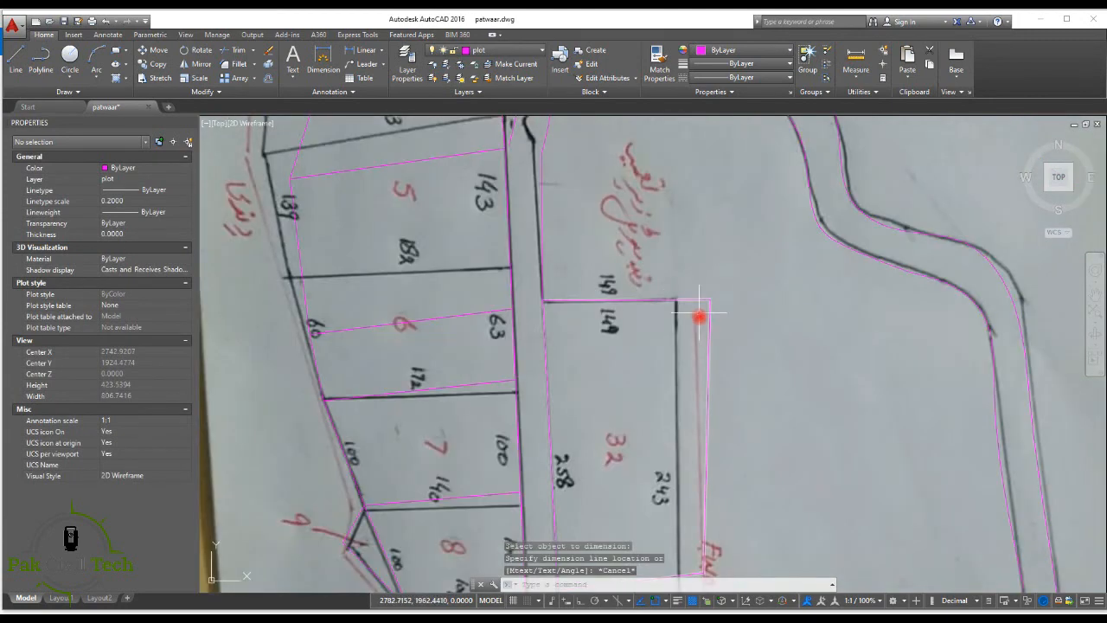
Examine the traced plots 31, 15 and 20 to 29 against the sketch, and the clean linework copy beside the image
{"action": "scroll", "coordinate": [699, 316], "scroll_direction": "down", "scroll_amount": 4}
{"action": "middle_click_drag", "start_coordinate": [697, 321], "coordinate": [634, 292]}
{"action": "middle_click_drag", "start_coordinate": [618, 364], "coordinate": [608, 353]}
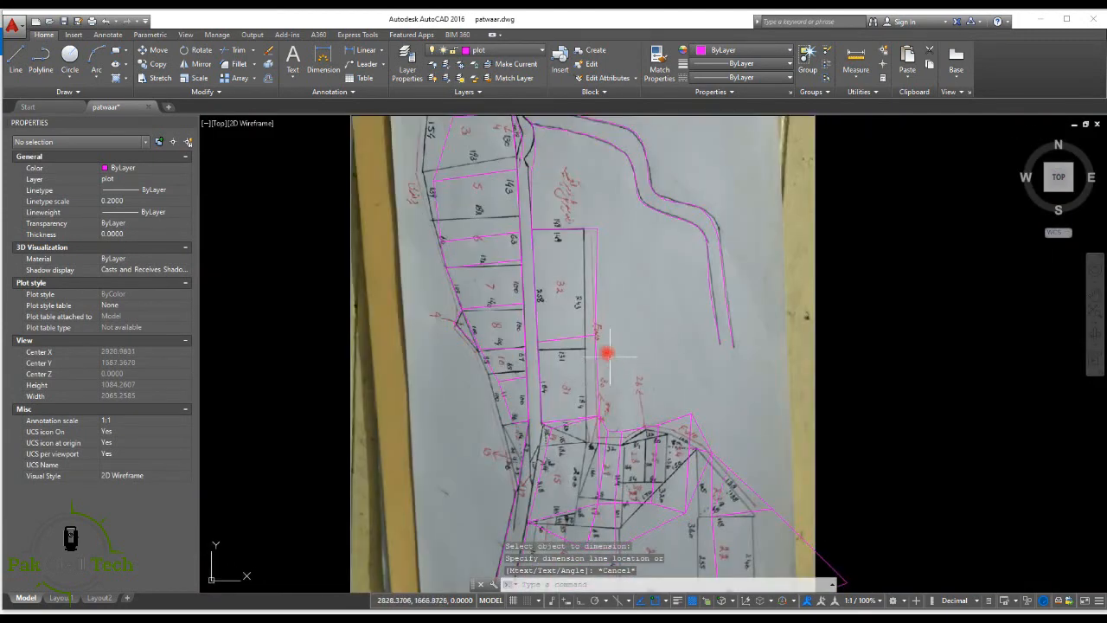
{"action": "scroll", "coordinate": [559, 350], "scroll_direction": "up", "scroll_amount": 4}
{"action": "scroll", "coordinate": [546, 343], "scroll_direction": "down", "scroll_amount": 2}
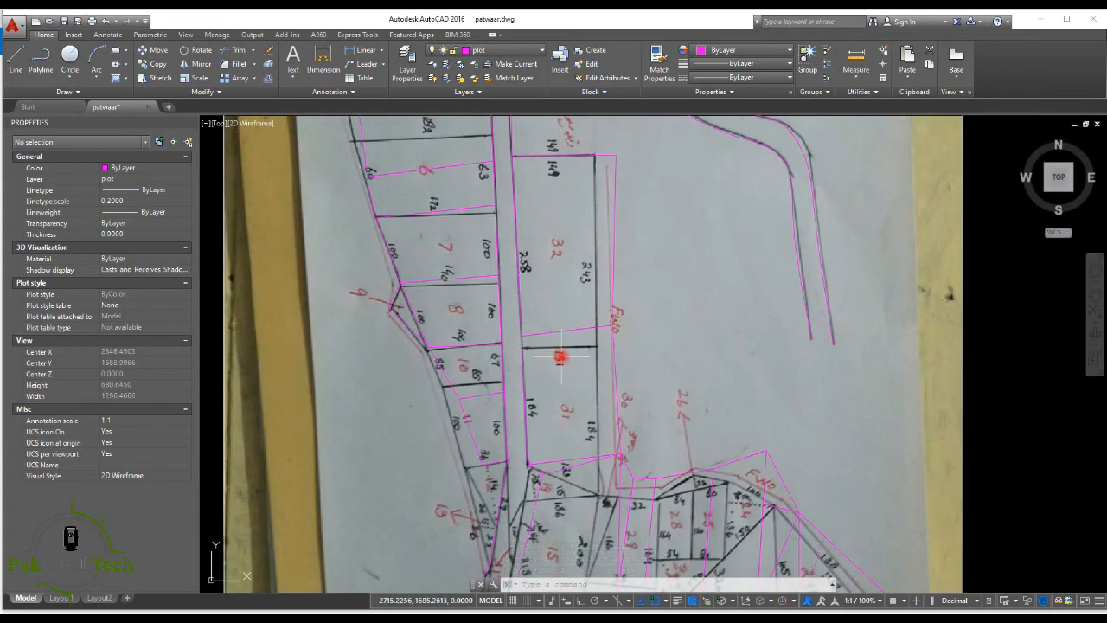
{"action": "middle_click_drag", "start_coordinate": [562, 356], "coordinate": [504, 304]}
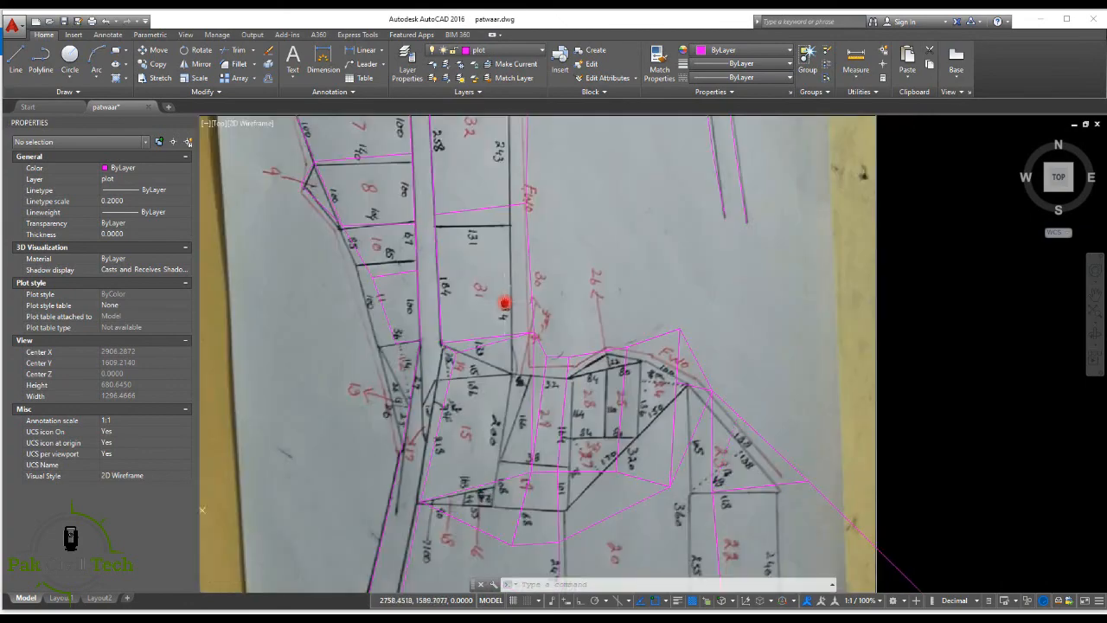
{"action": "scroll", "coordinate": [504, 304], "scroll_direction": "down", "scroll_amount": 4}
{"action": "scroll", "coordinate": [519, 326], "scroll_direction": "up", "scroll_amount": 4}
{"action": "mouse_move", "coordinate": [998, 302]}
{"action": "middle_mouse_down"}
{"action": "mouse_move", "coordinate": [519, 326]}
{"action": "mouse_move", "coordinate": [989, 304]}
{"action": "middle_mouse_up"}
{"action": "scroll", "coordinate": [519, 326], "scroll_direction": "down", "scroll_amount": 4}
{"action": "scroll", "coordinate": [513, 333], "scroll_direction": "up", "scroll_amount": 4}
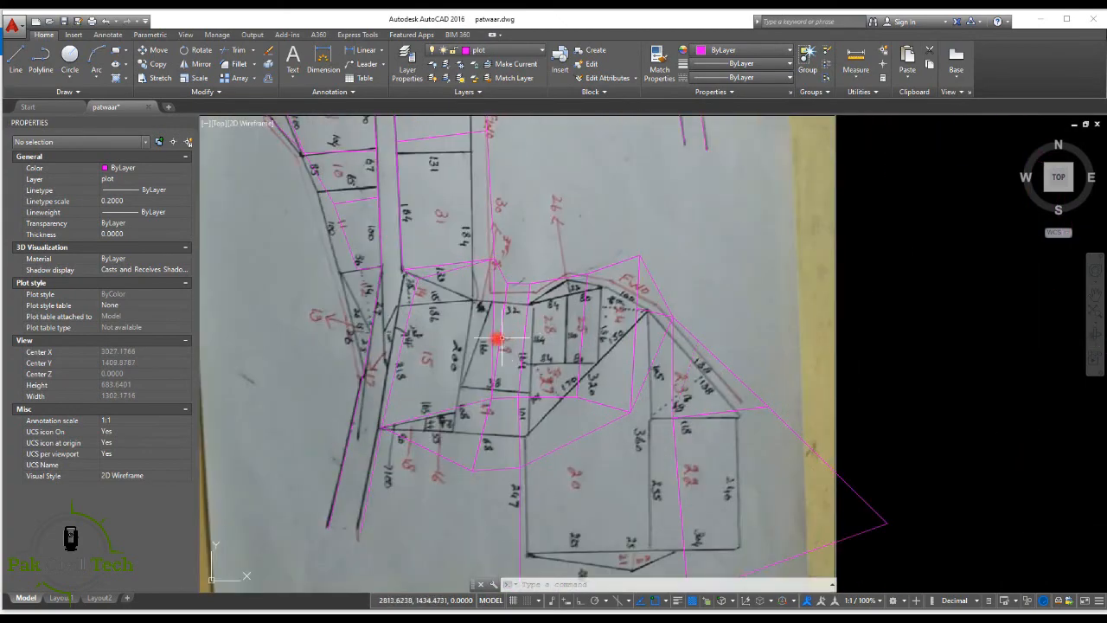
{"action": "scroll", "coordinate": [490, 342], "scroll_direction": "down", "scroll_amount": 2}
{"action": "middle_click_drag", "start_coordinate": [601, 341], "coordinate": [566, 403]}
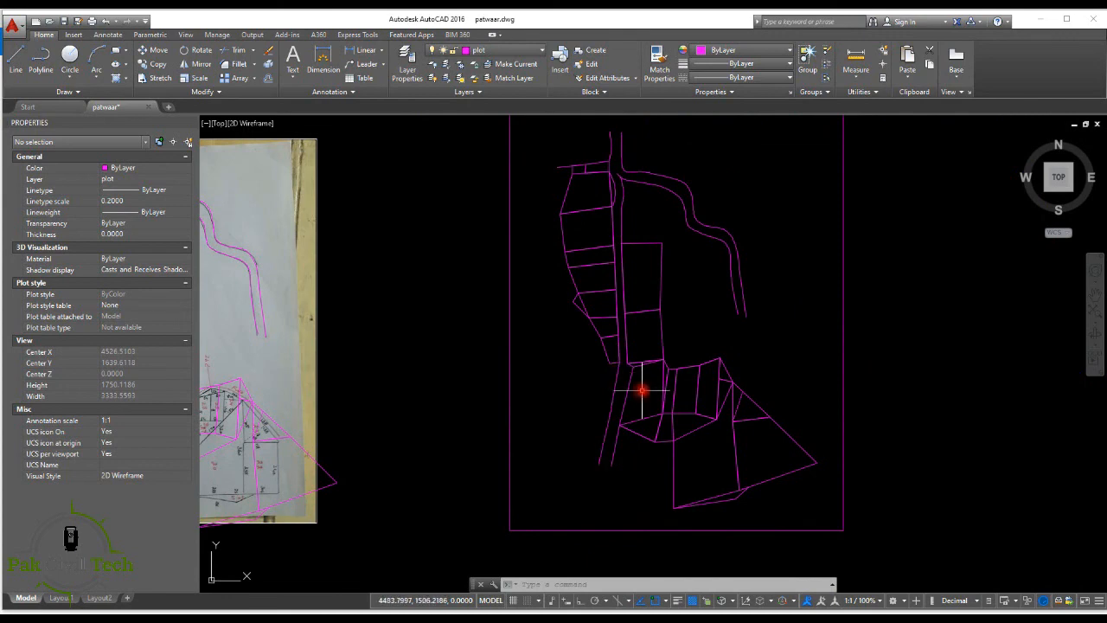
{"action": "middle_click_drag", "start_coordinate": [641, 391], "coordinate": [580, 378]}
{"action": "scroll", "coordinate": [617, 356], "scroll_direction": "down", "scroll_amount": 2}
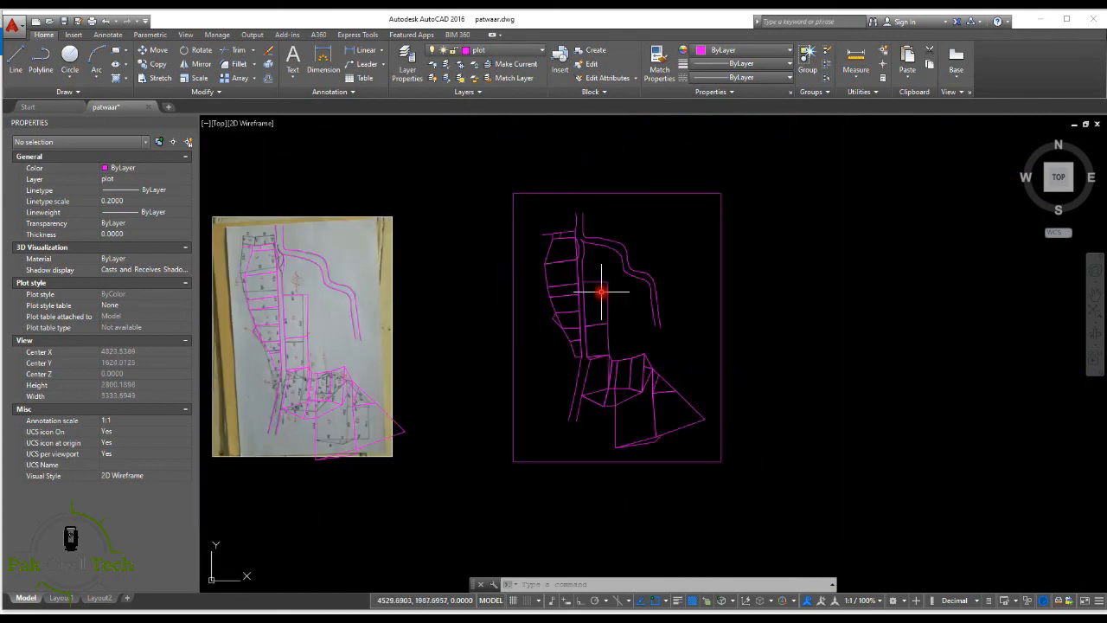
Switch to the Photos window that shows the original hand-drawn patwari sketch
{"action": "mouse_move", "coordinate": [621, 610]}
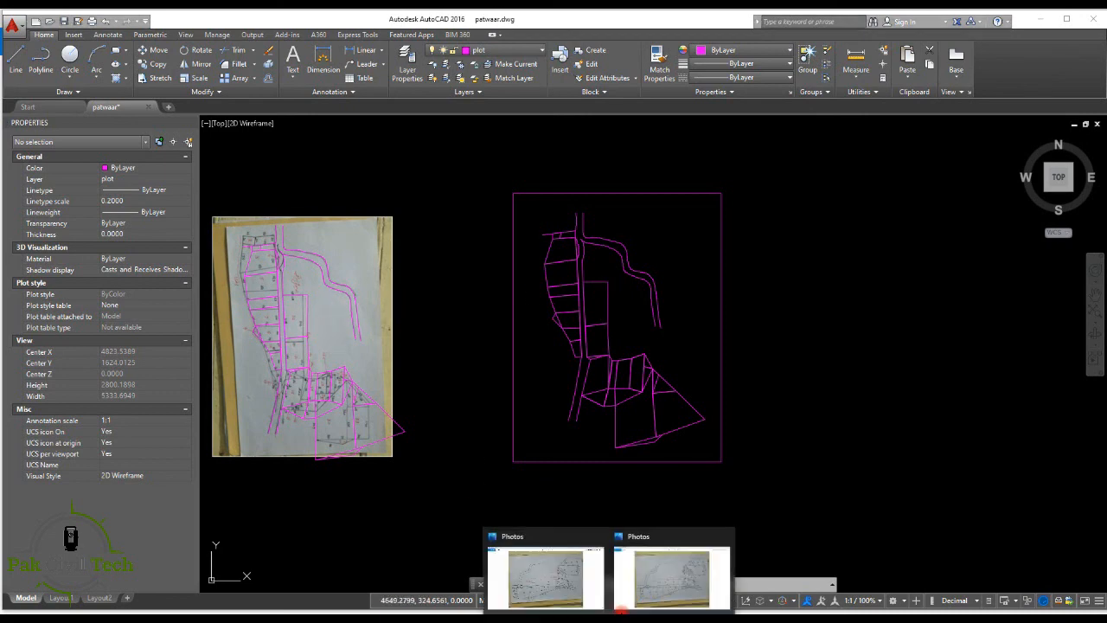
{"action": "left_click", "coordinate": [639, 592]}
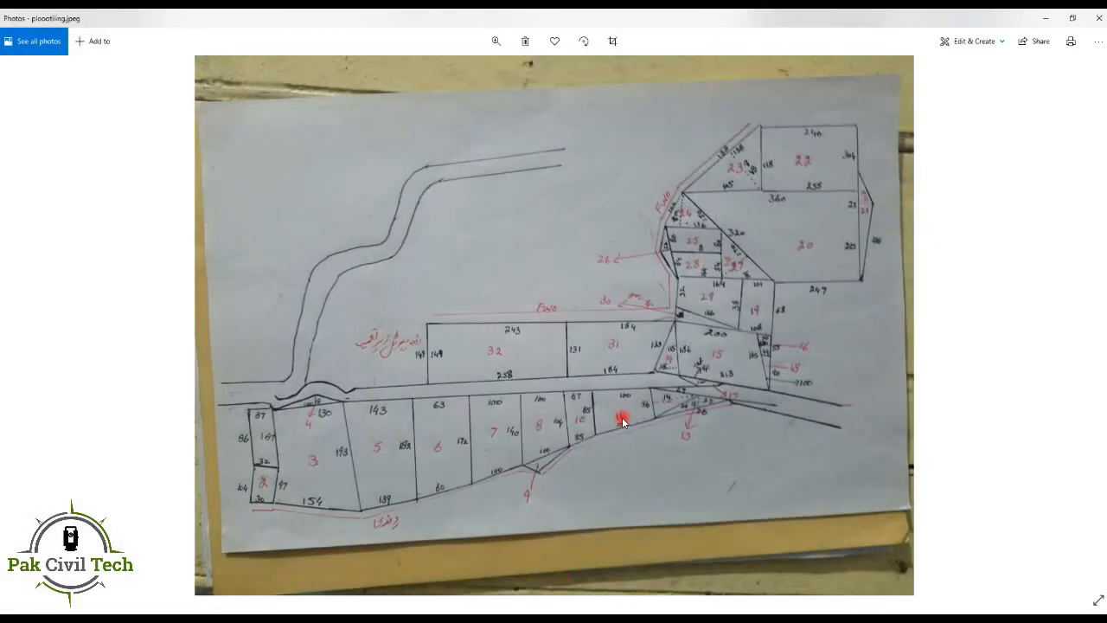